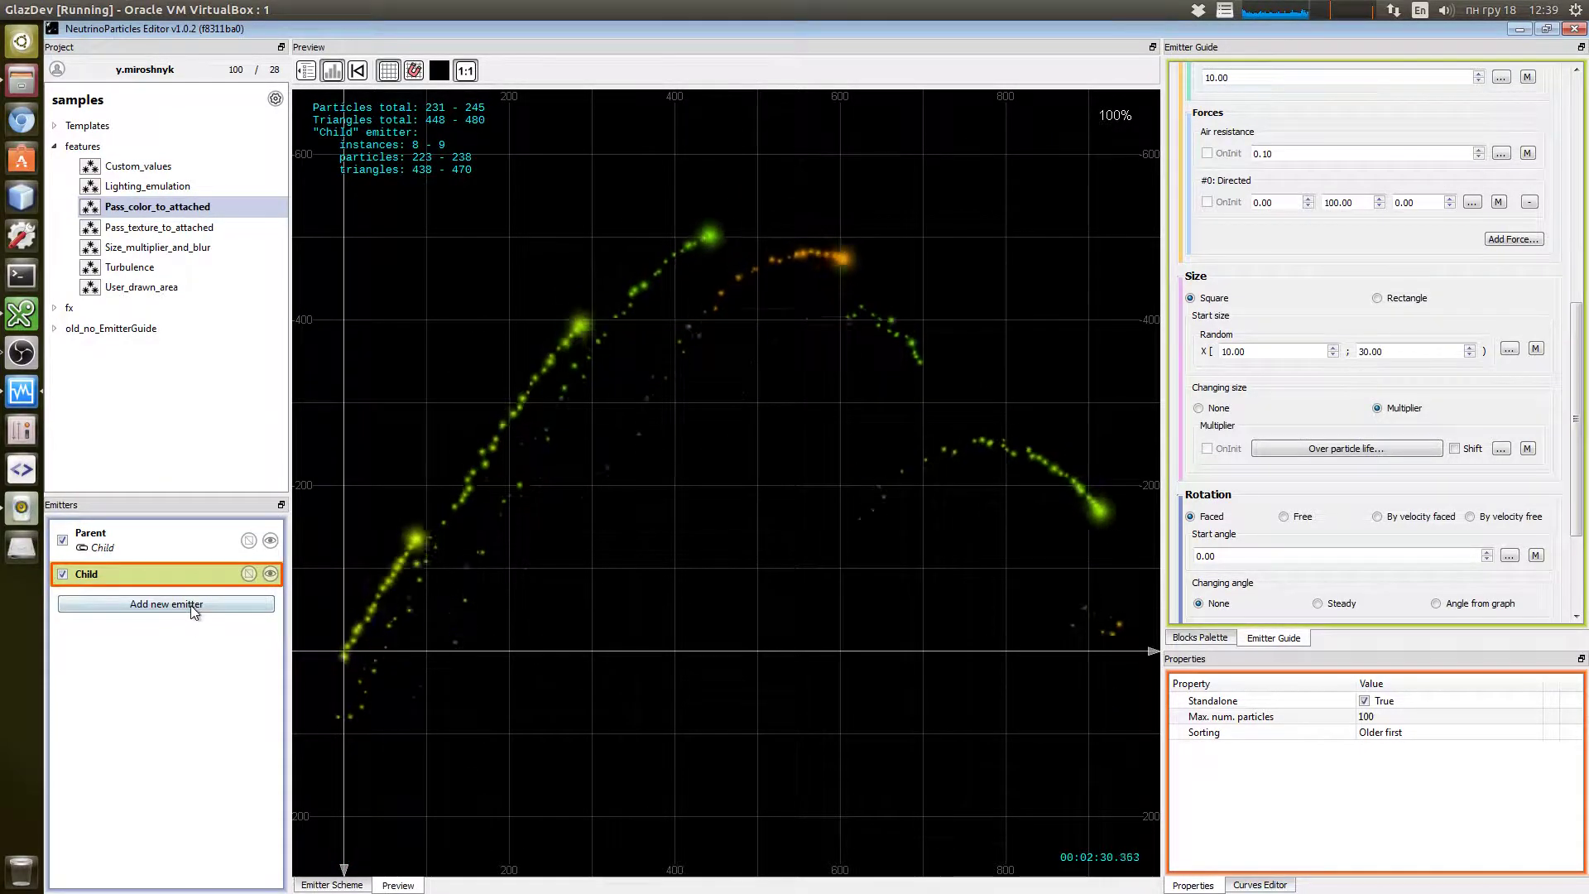
- Briefly highlight the Child emitter's particles in the preview to examine how they trail the parent particles
left_click(270, 574)
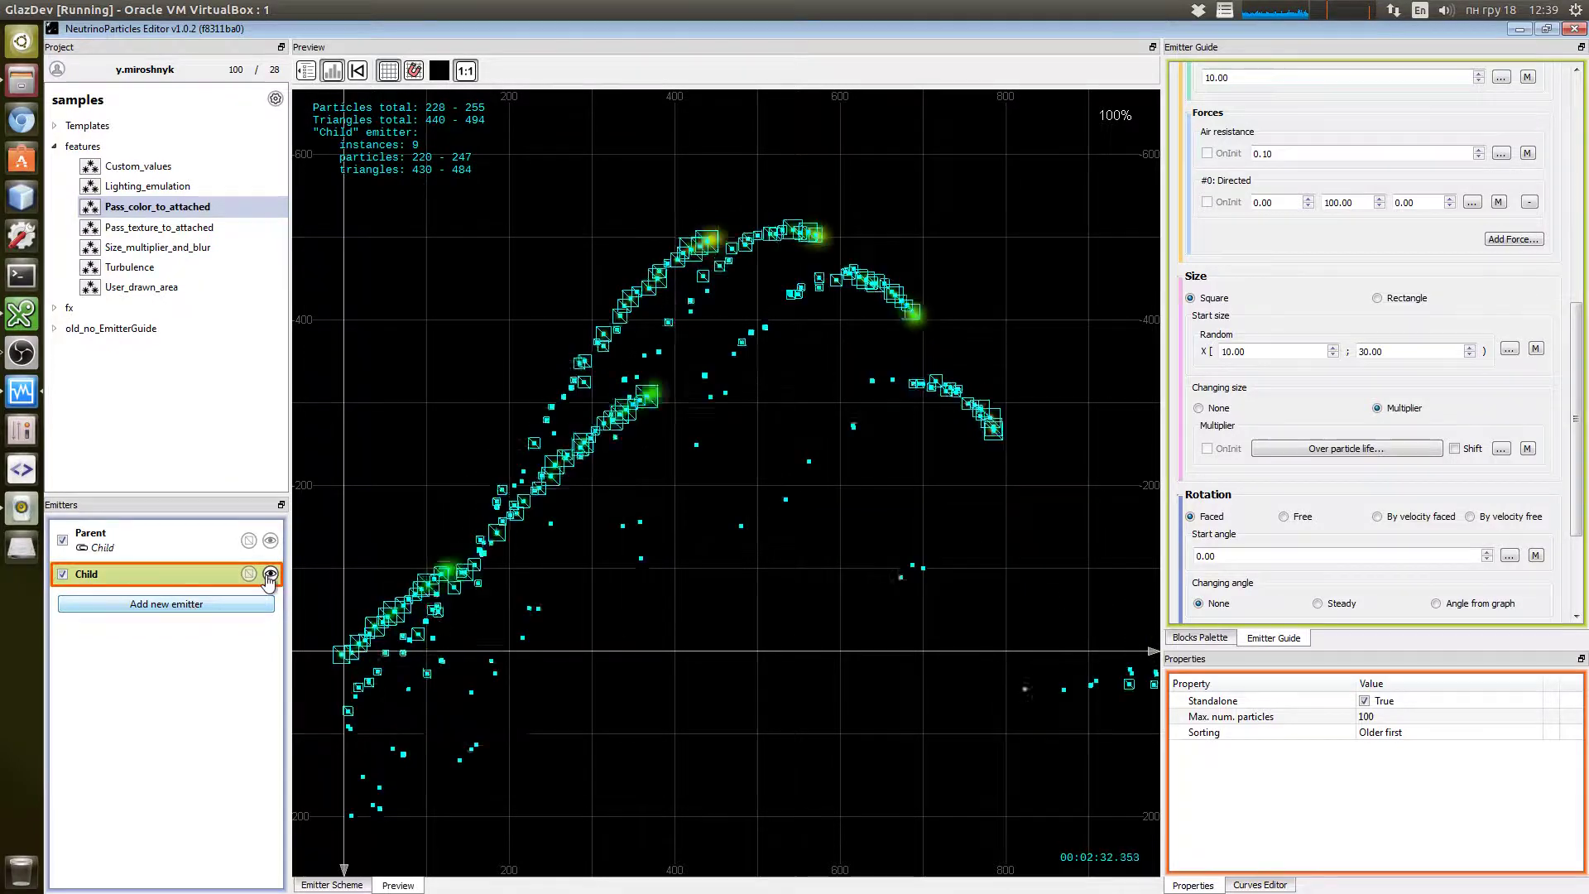
left_click(270, 574)
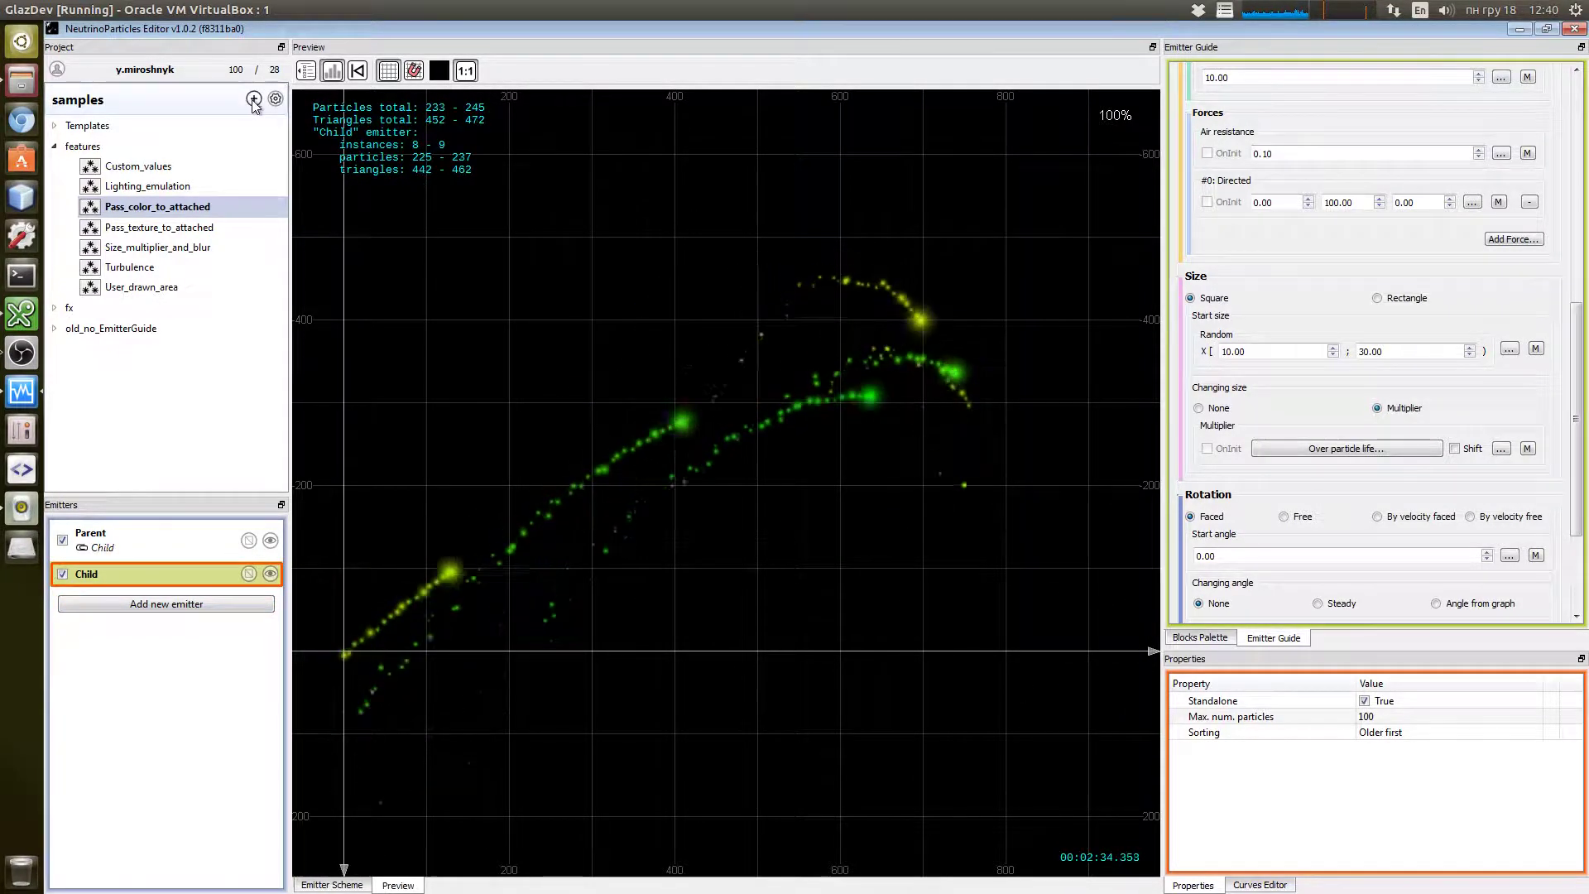
- Create a new particle system in the samples project and rename its default emitter as Parent
left_click(253, 101)
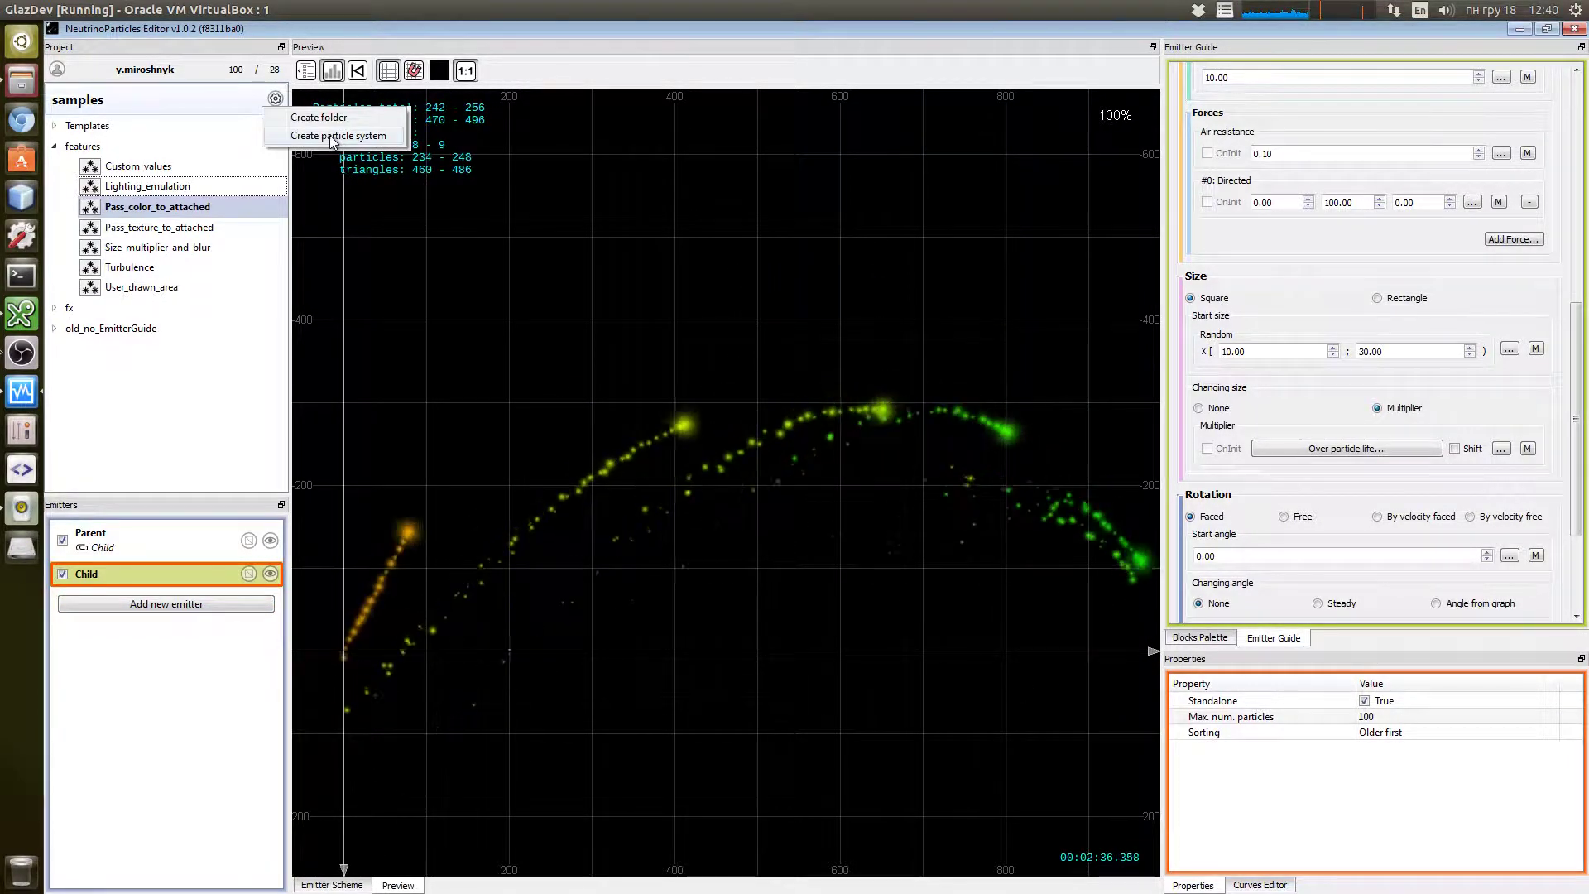
left_click(332, 136)
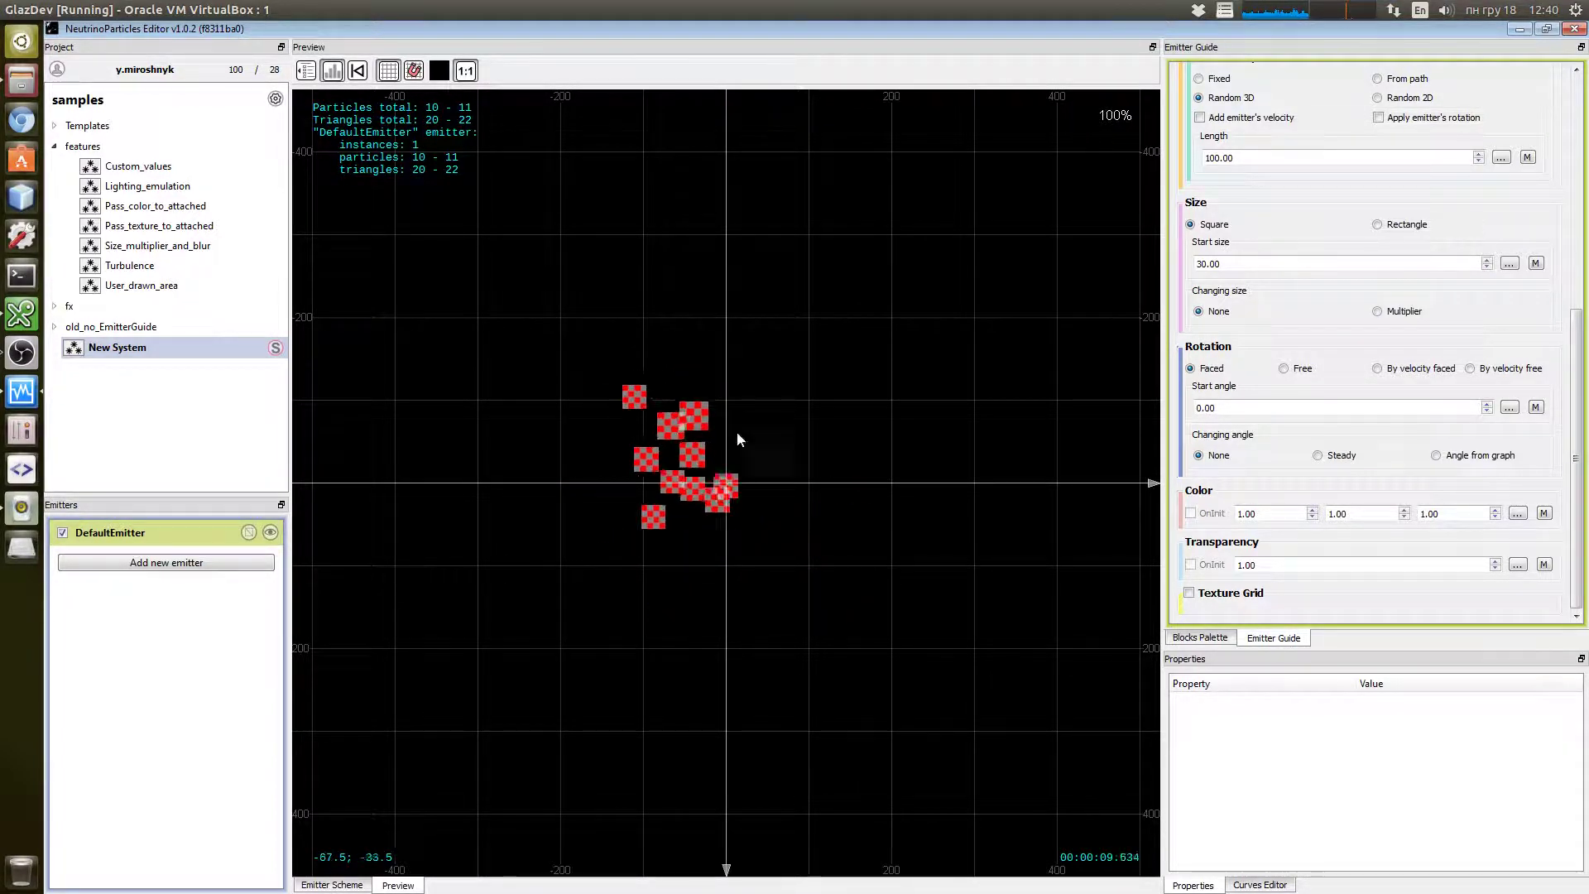
left_click(141, 536)
right_click(119, 538)
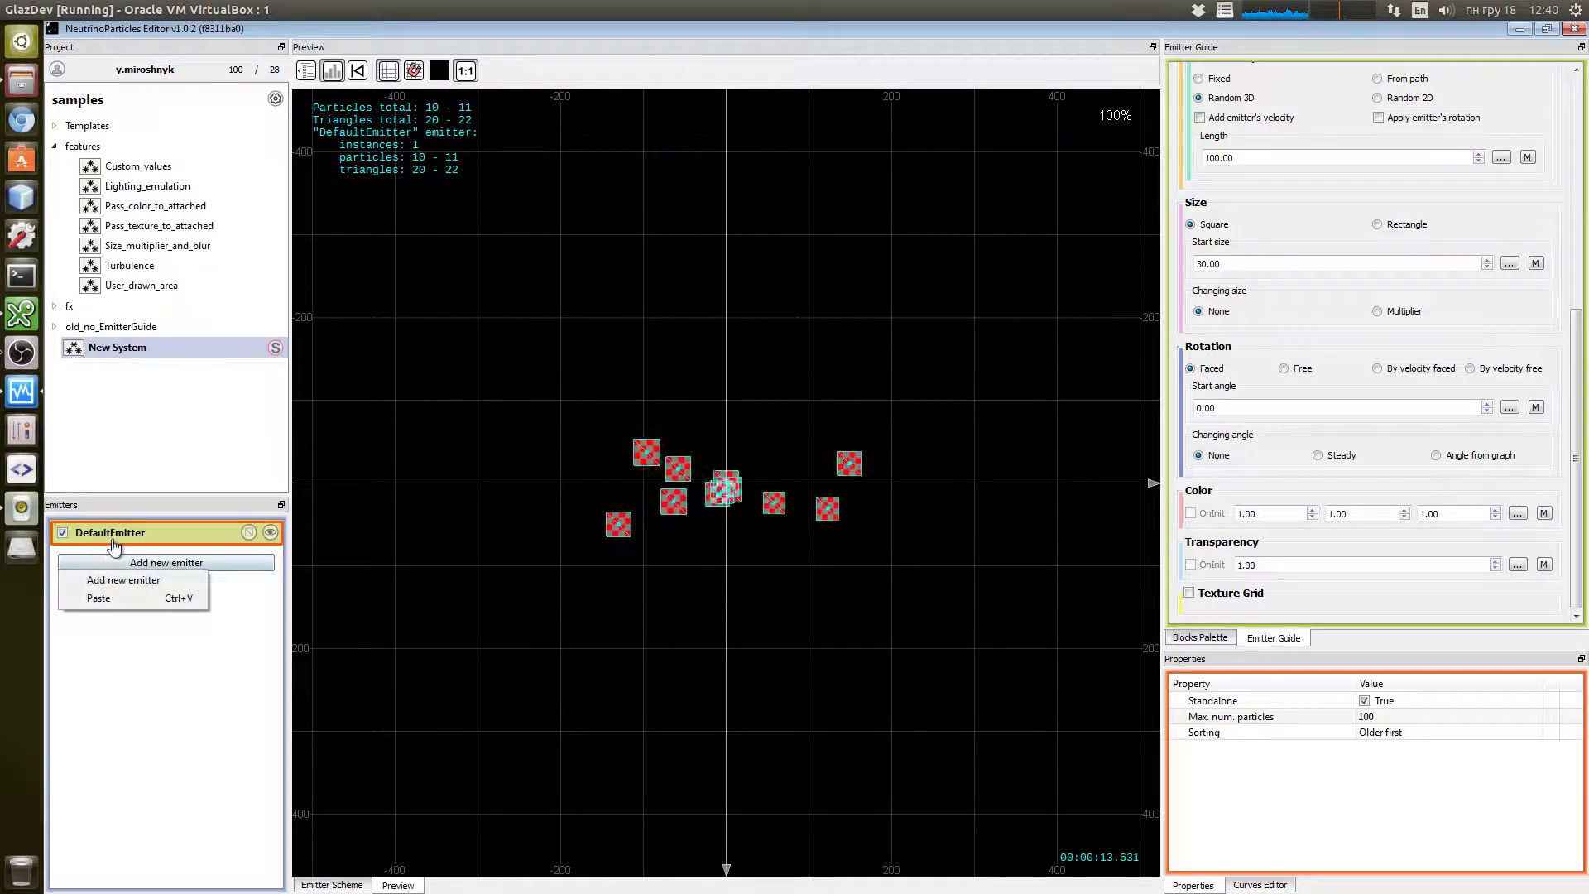
left_click(166, 566)
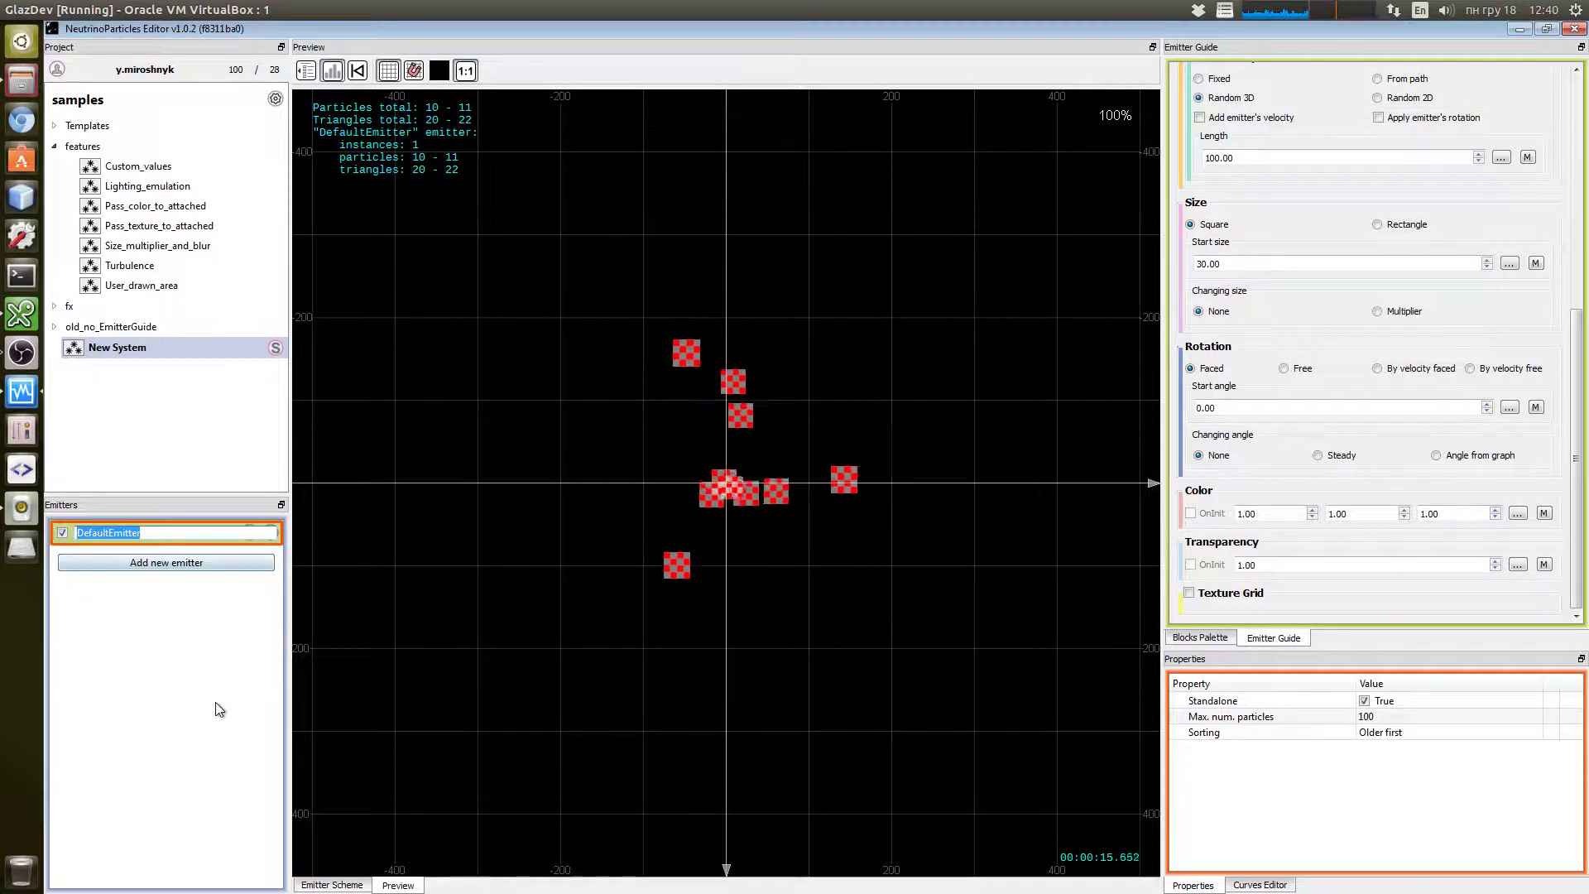
type("Parent")
key("Return")
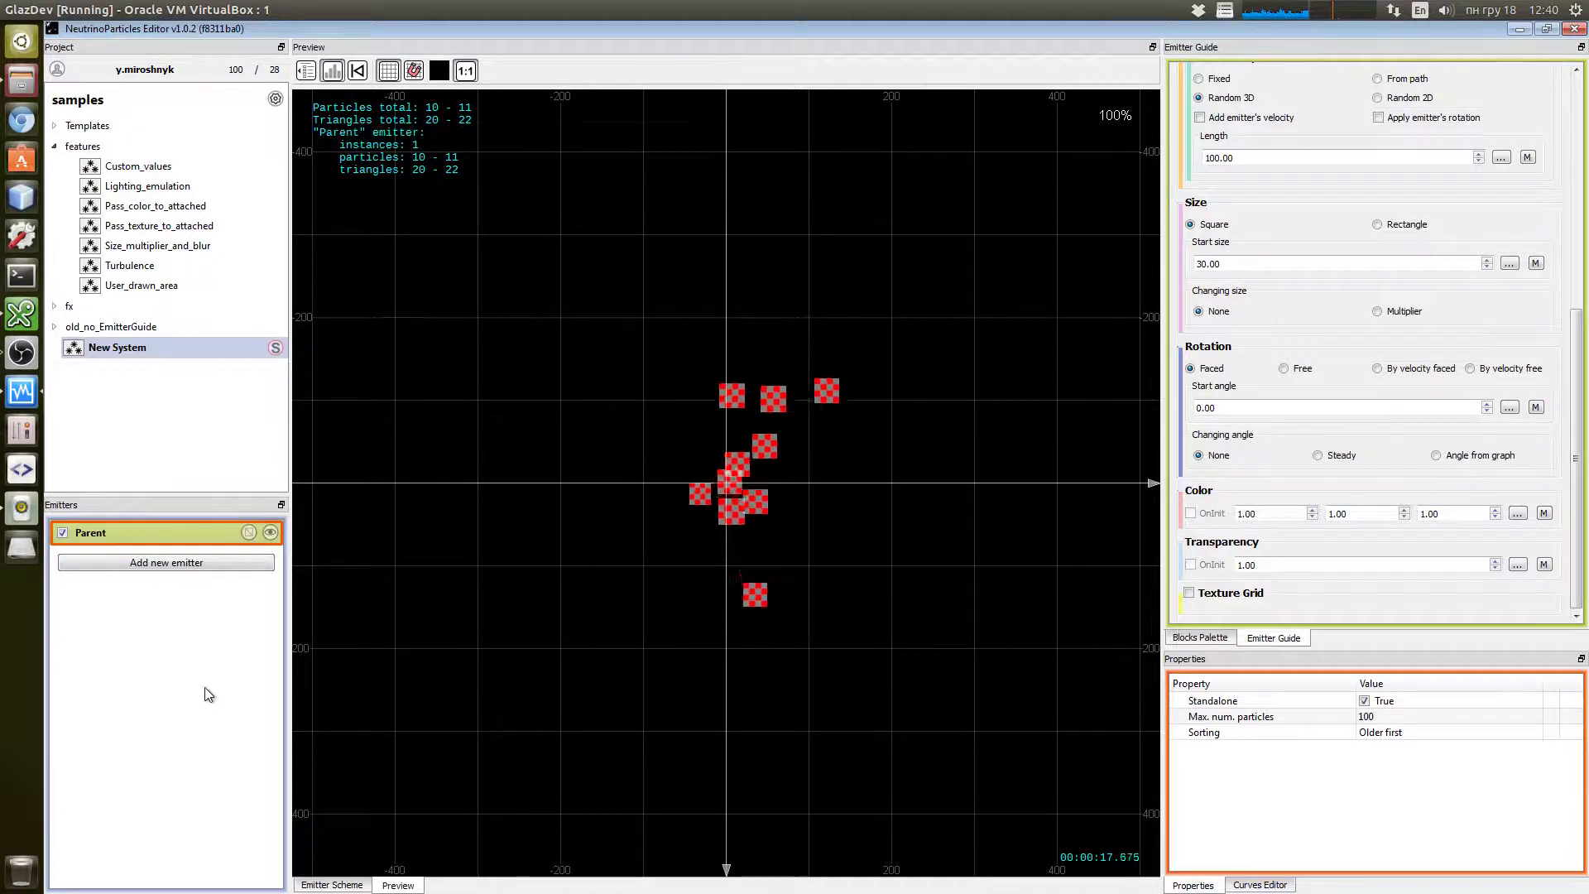
- Set the Parent emitter's texture to sparks_core in its appearance properties
scroll(1406, 248, "up", 5)
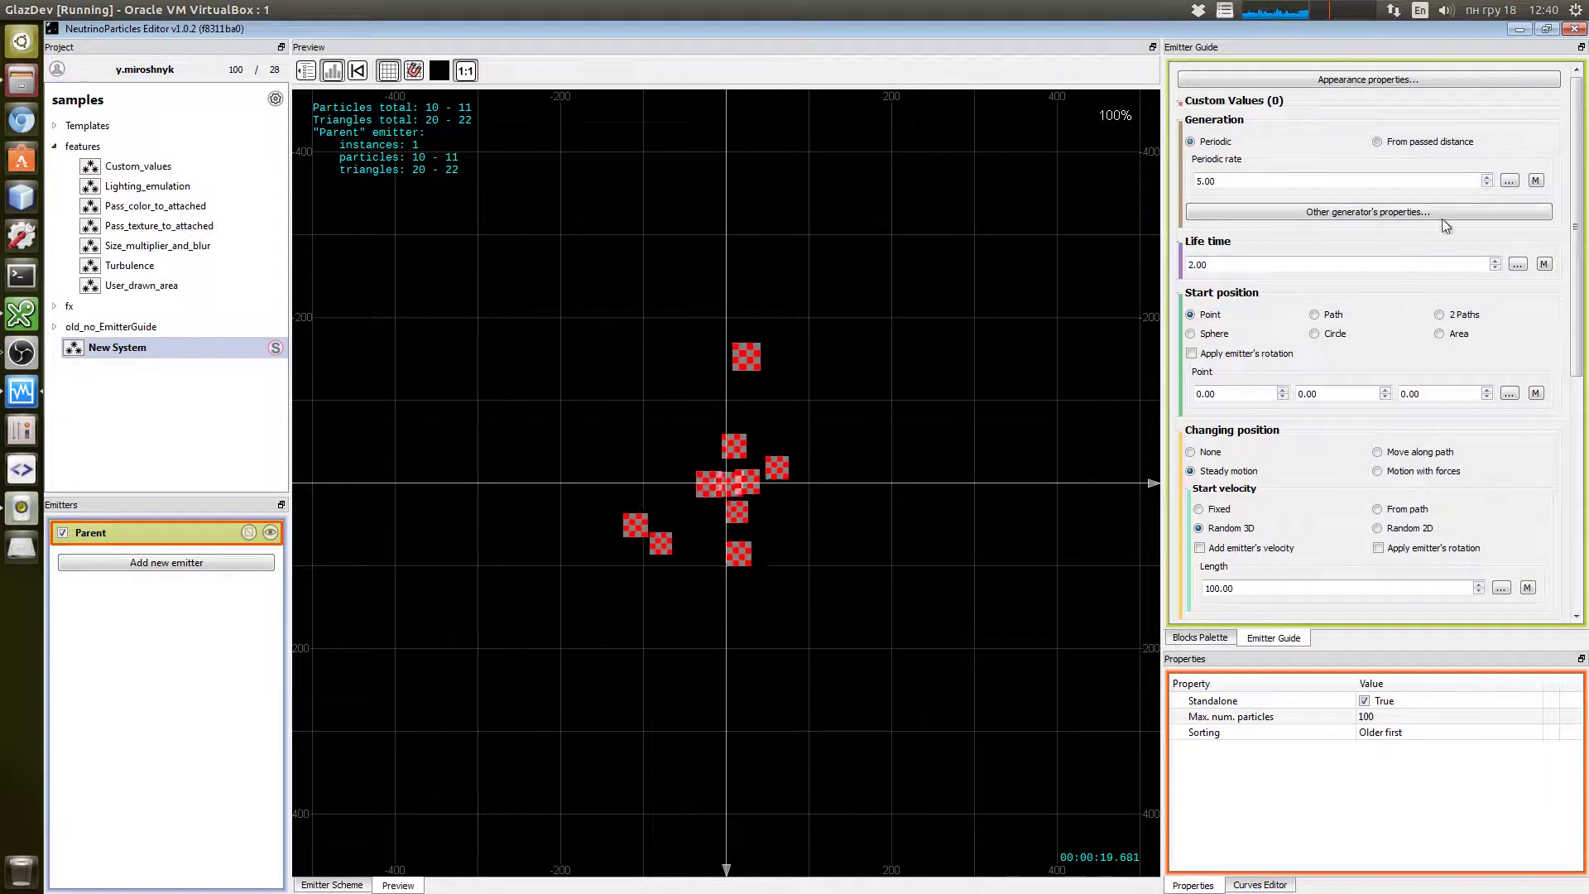
left_click(1475, 79)
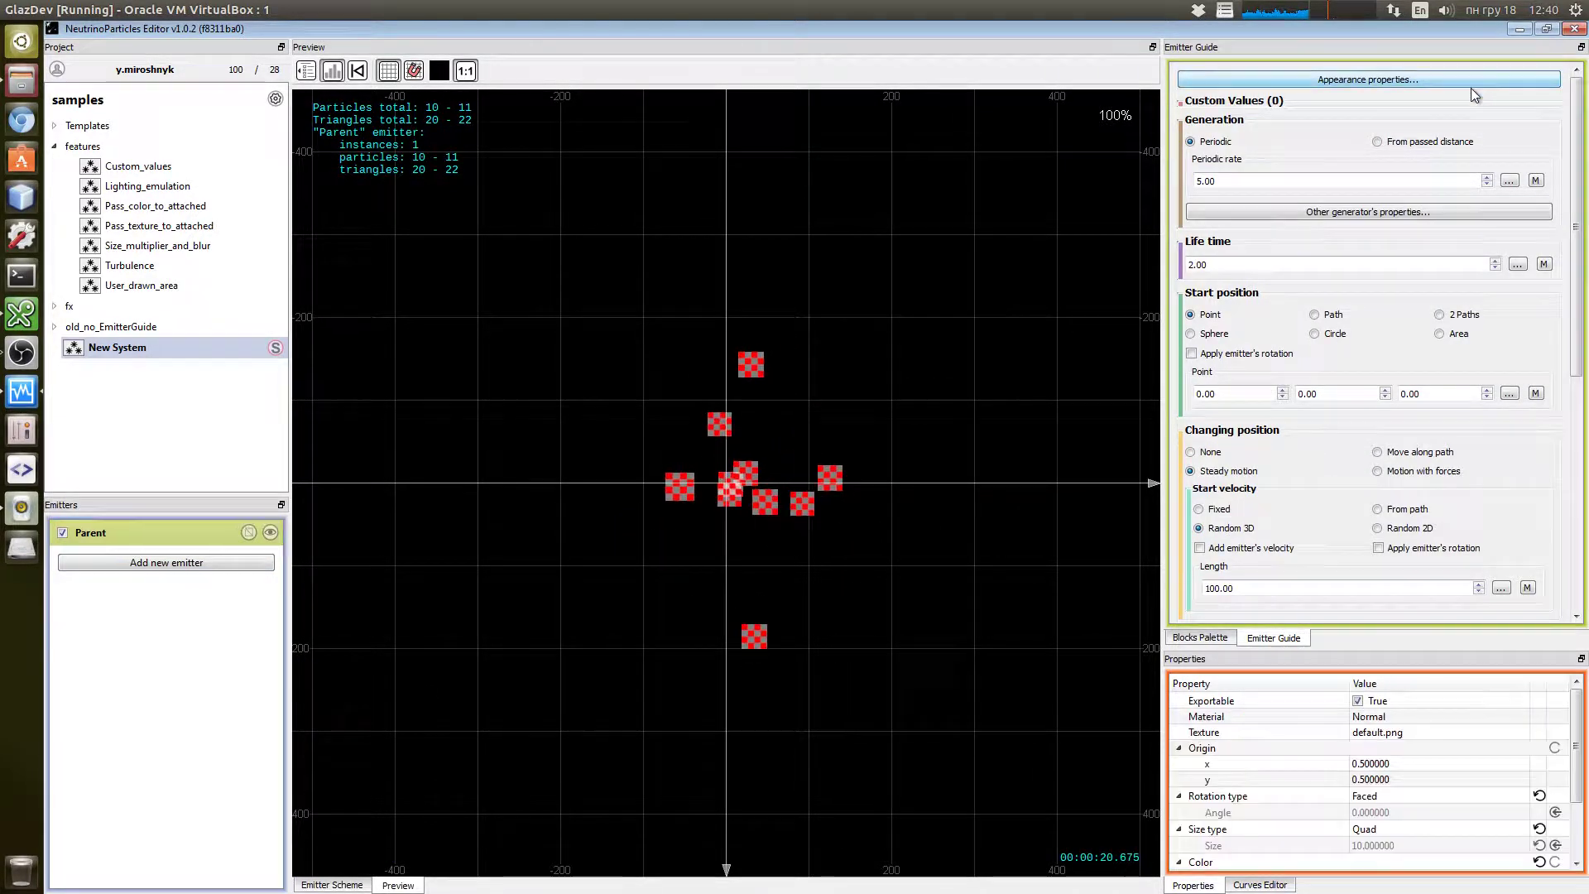
left_click(1471, 733)
left_click(1521, 732)
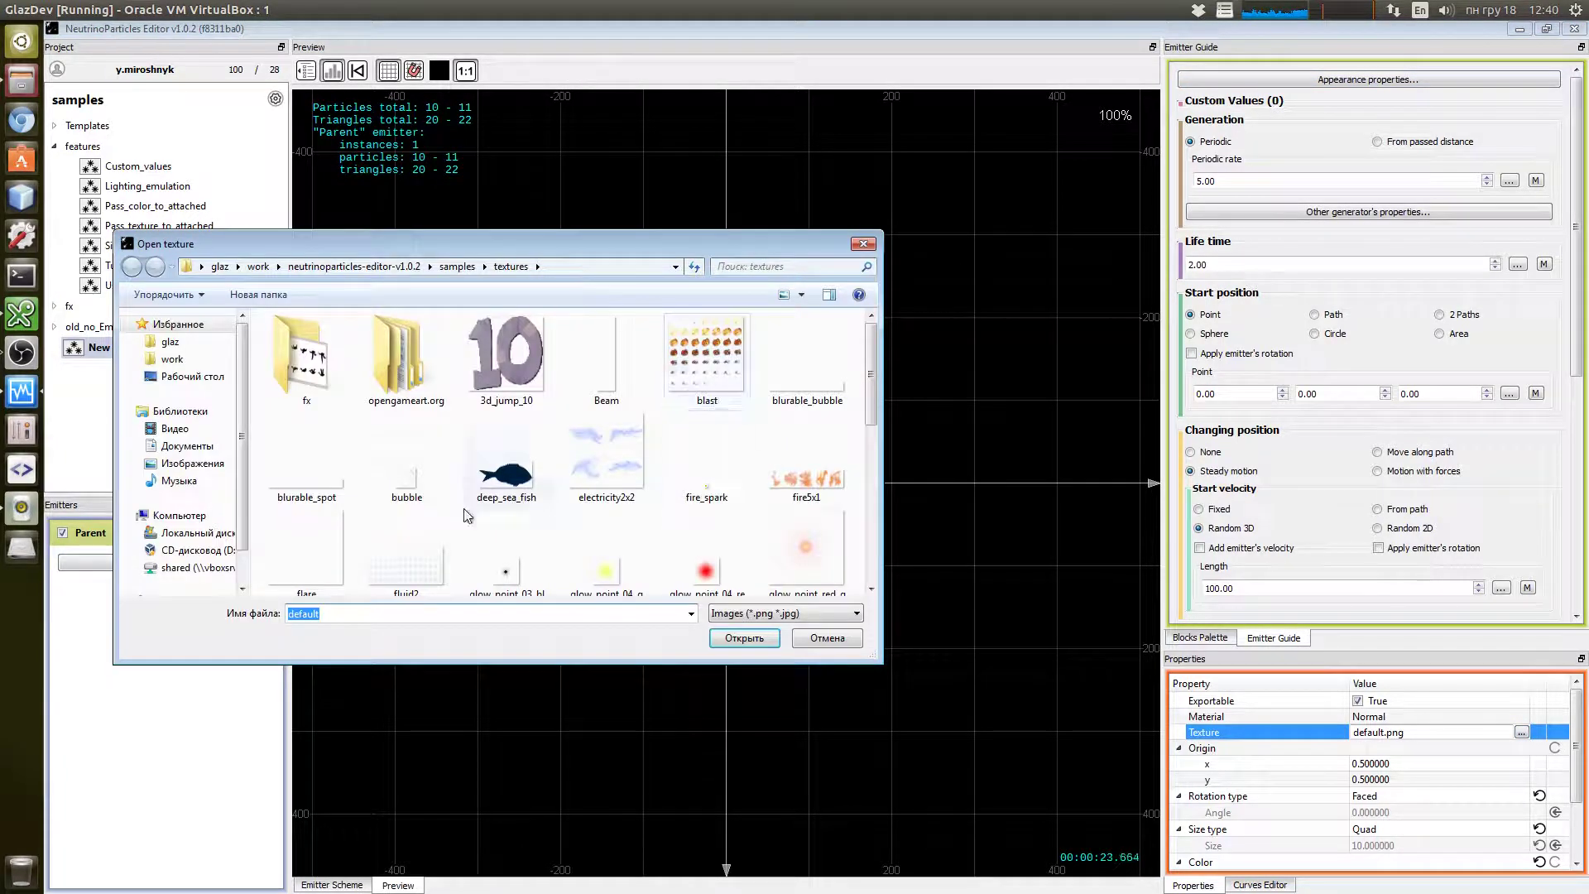
left_click_drag(875, 397, 873, 546)
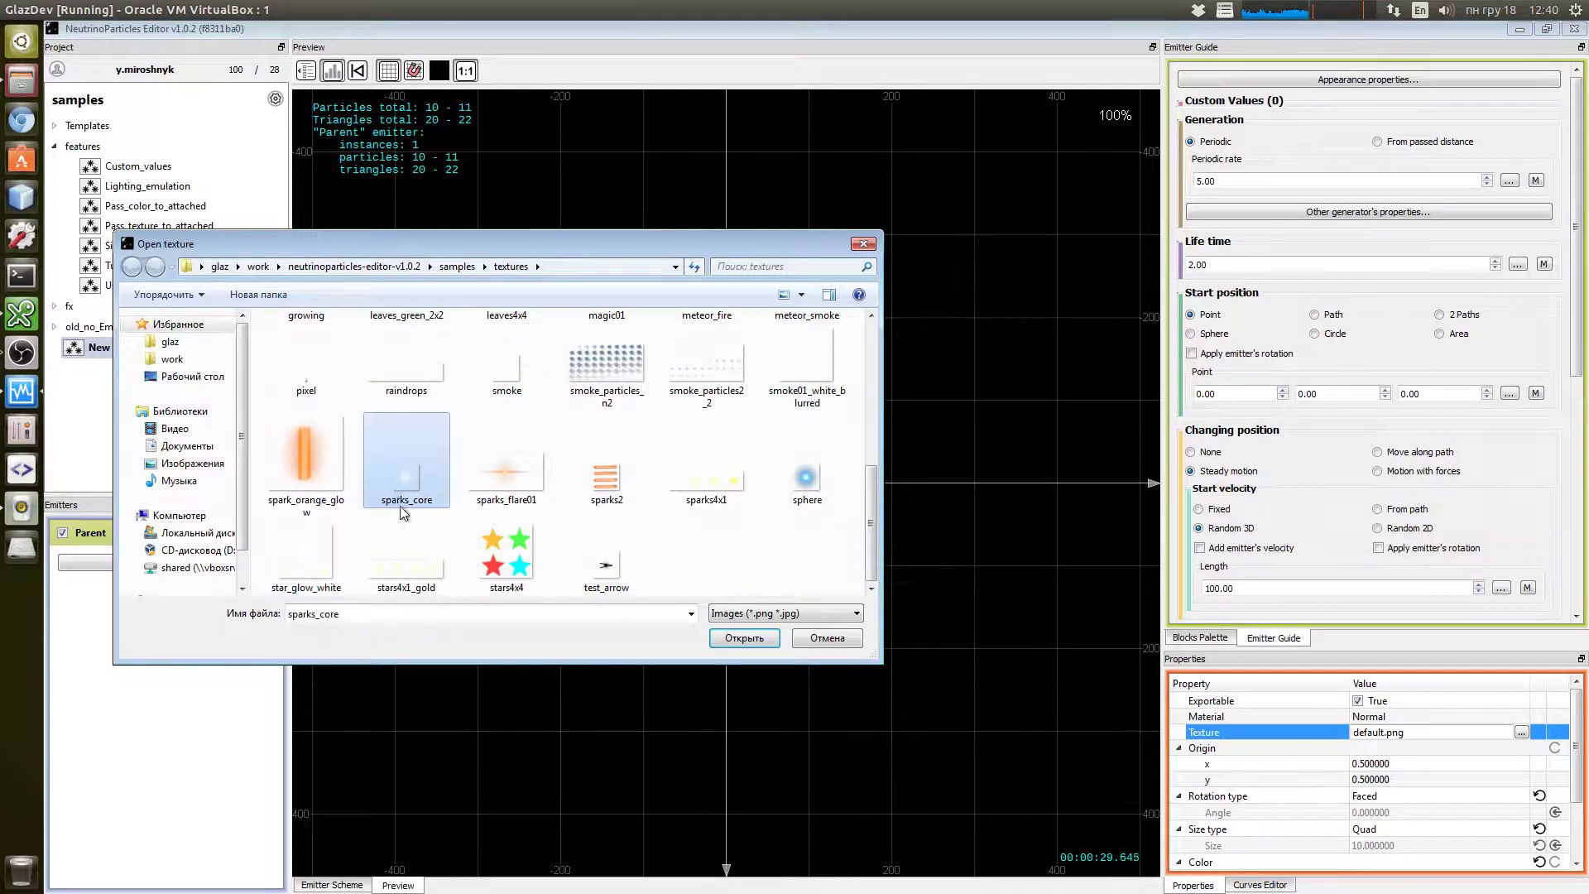
left_click(748, 637)
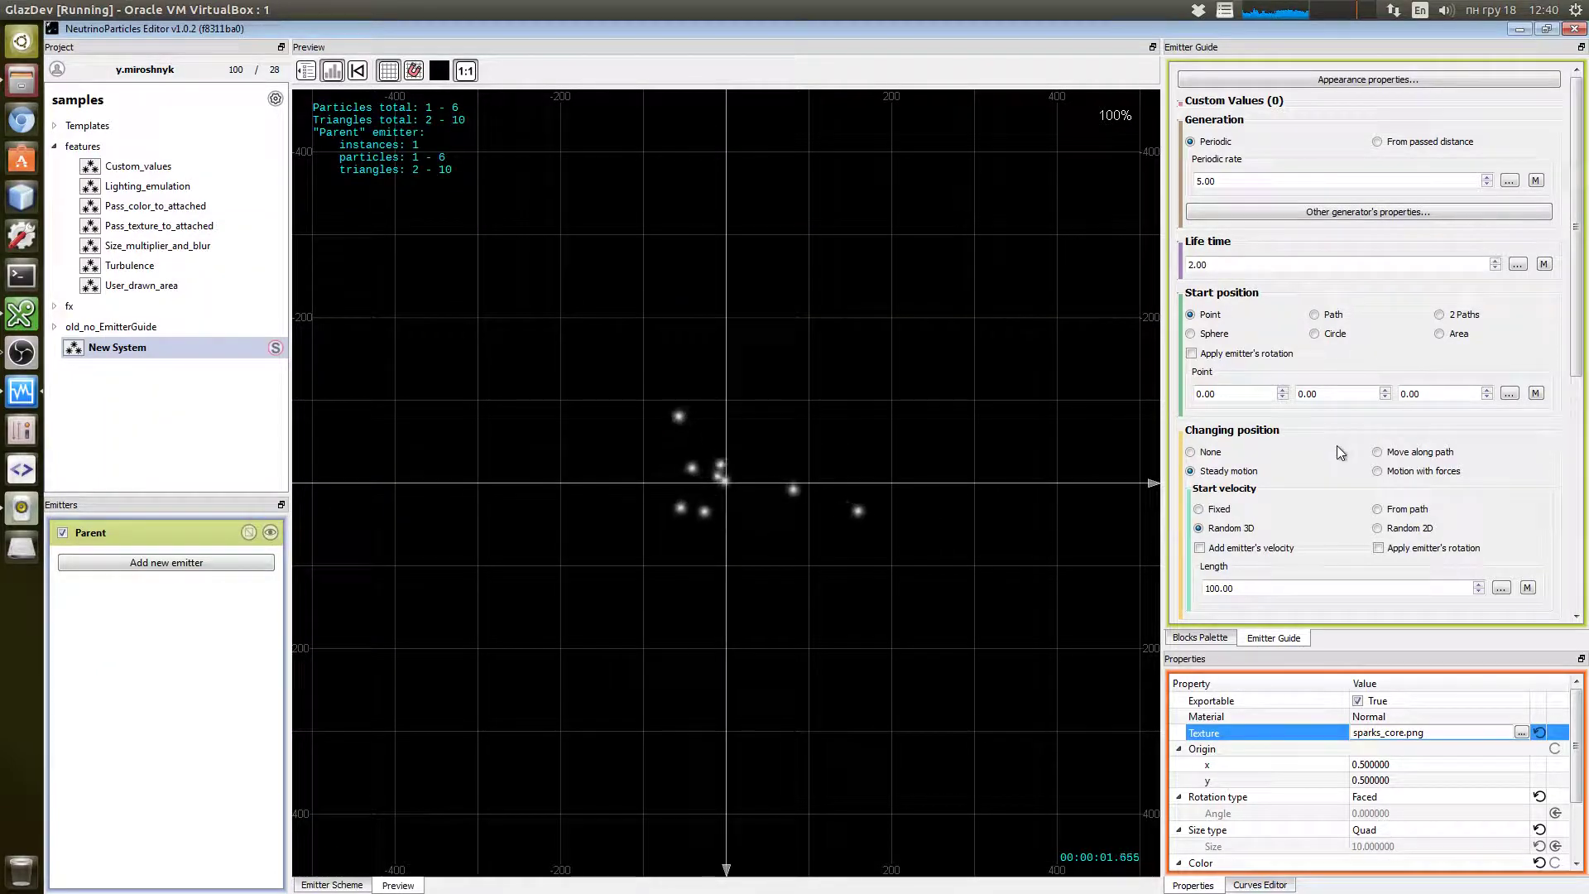
- Set the start size of the Parent emitter's square particles to 60
scroll(1335, 449, "down", 3)
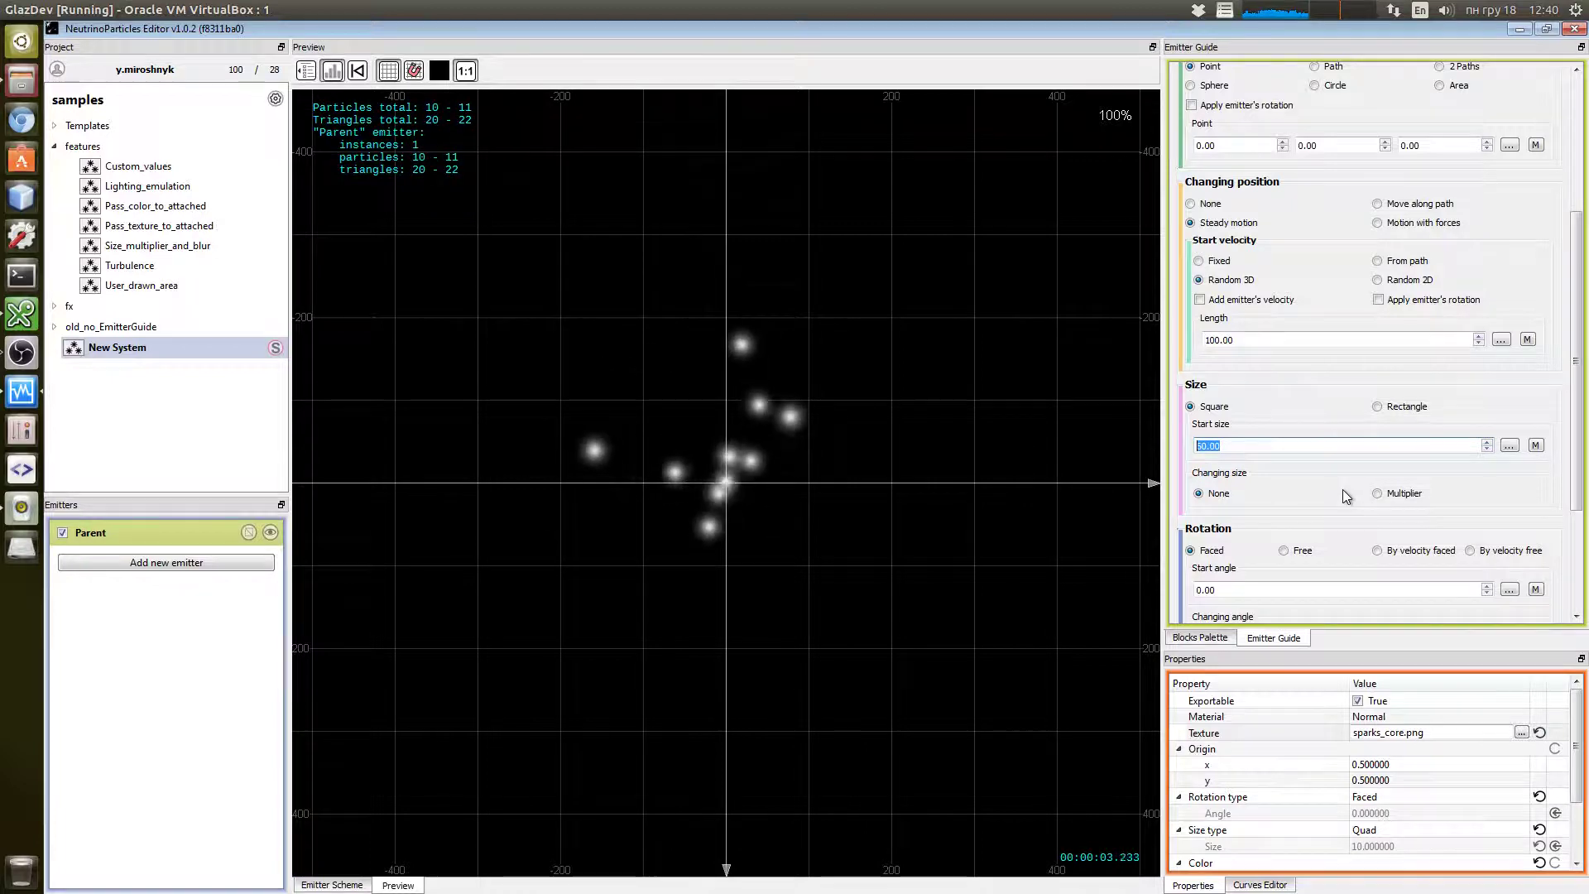
scroll(1343, 490, "up", 2)
scroll(1315, 455, "up", 1)
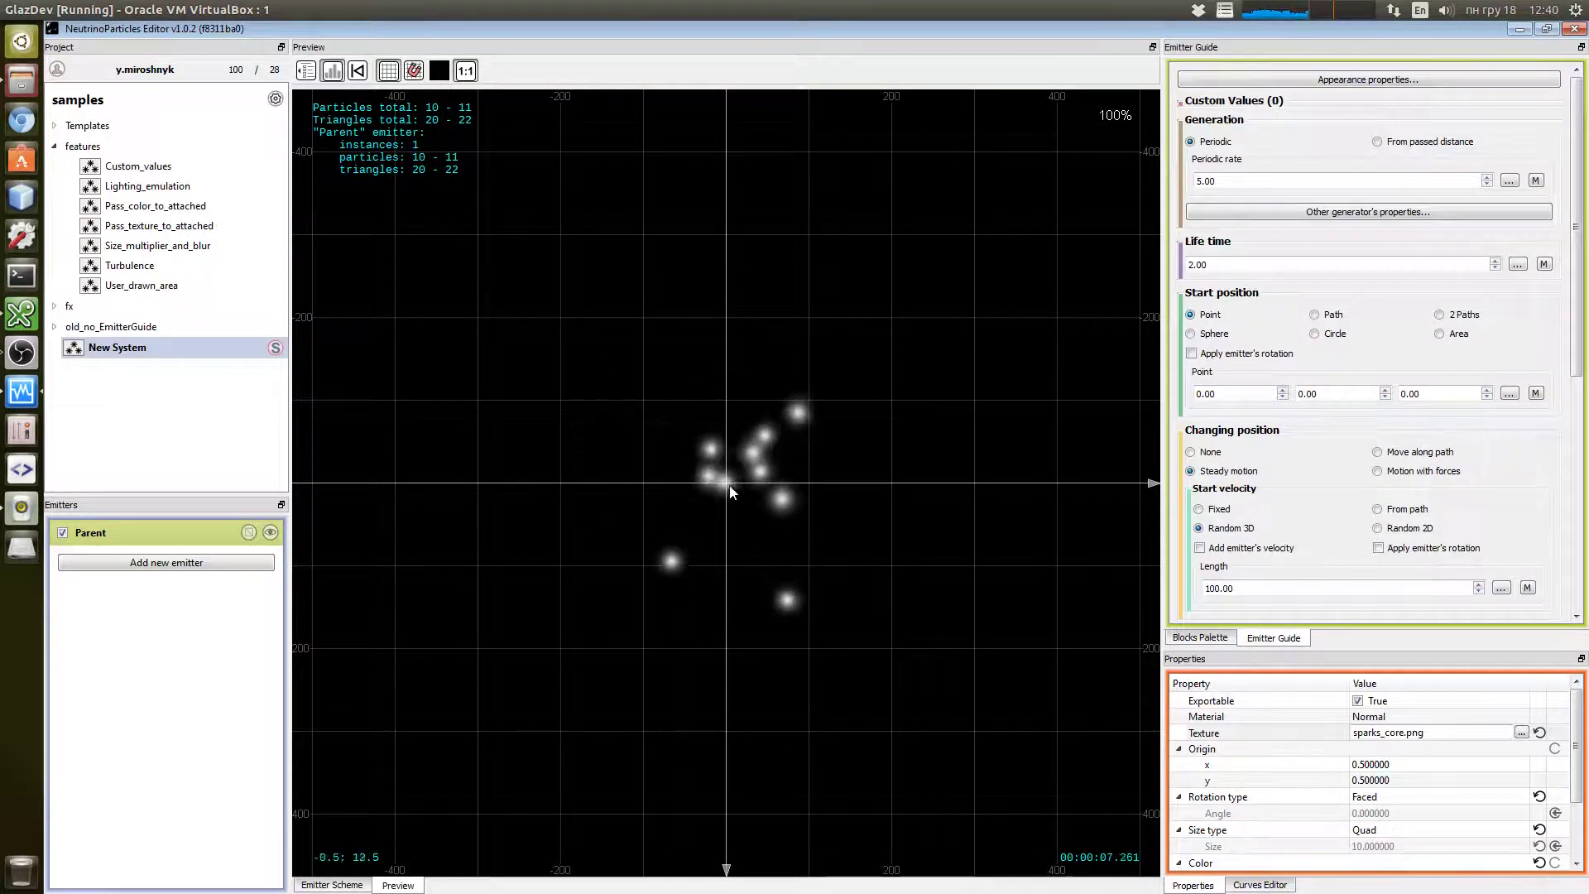
- Change how the Parent particles' position changes from steady motion to Motion with forces
scroll(1308, 446, "down", 1)
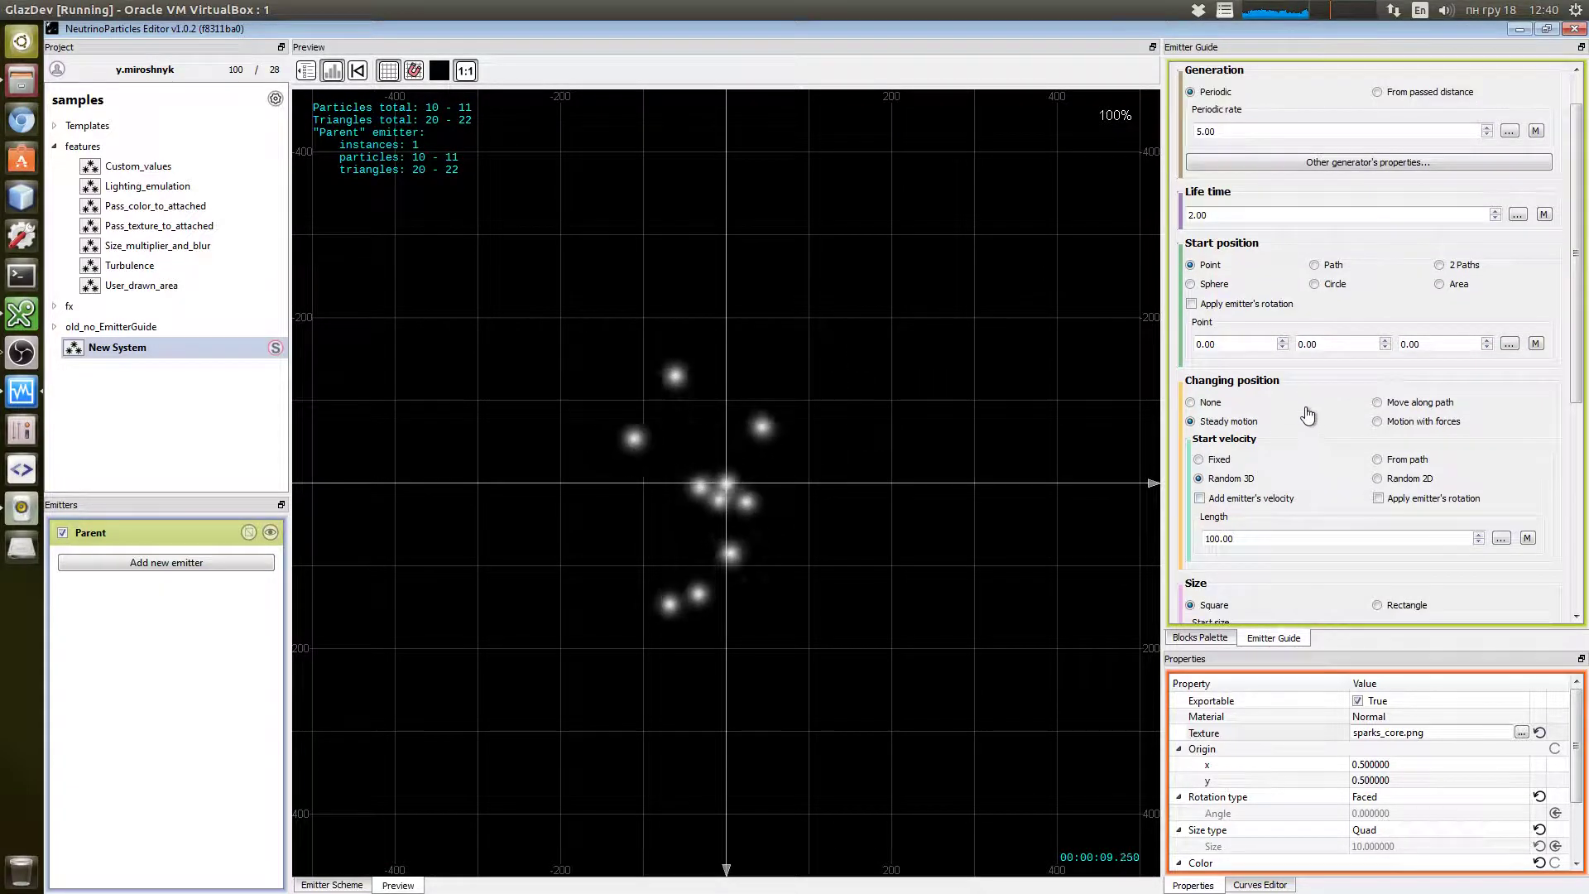
left_click(1378, 422)
scroll(1498, 462, "down", 2)
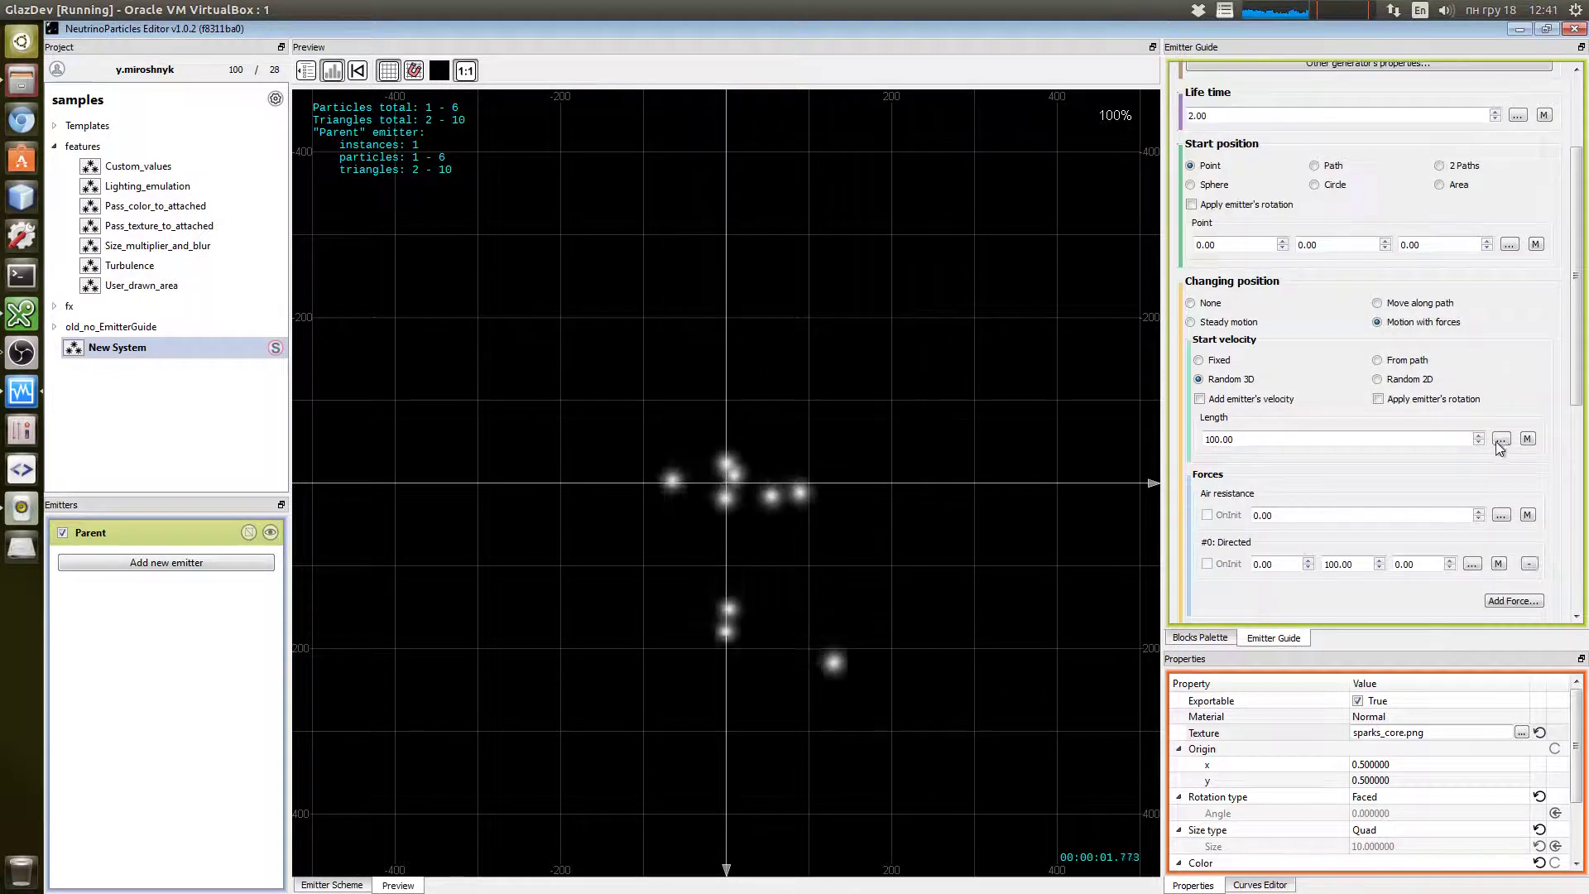
scroll(1299, 536, "down", 1)
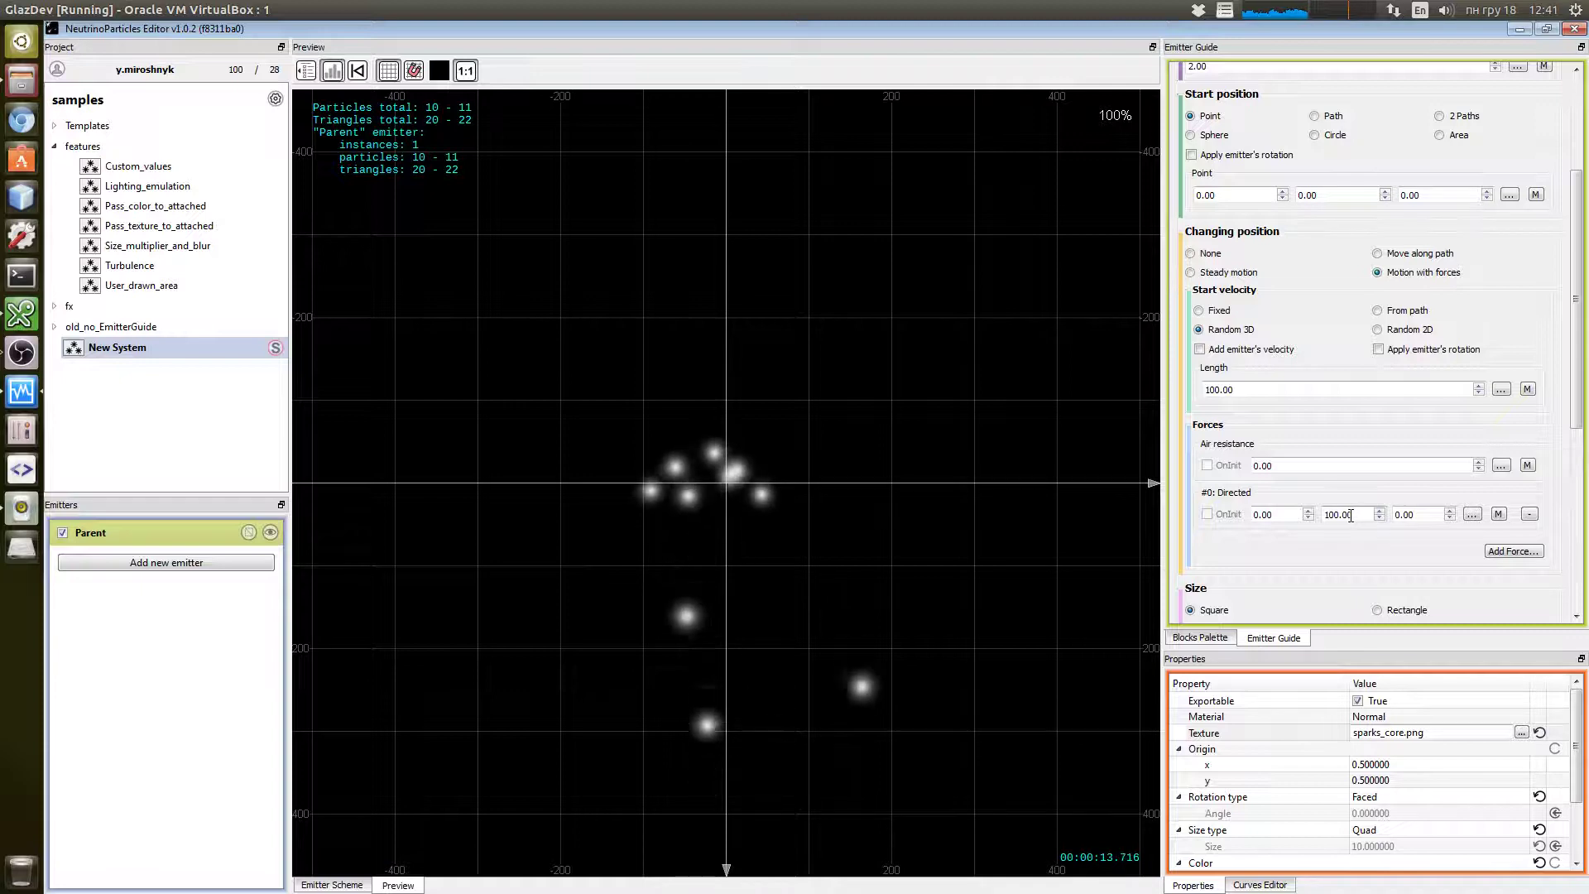
- Define the Parent particles' start velocity from a path and delete all points of the default path
scroll(1351, 442, "up", 1)
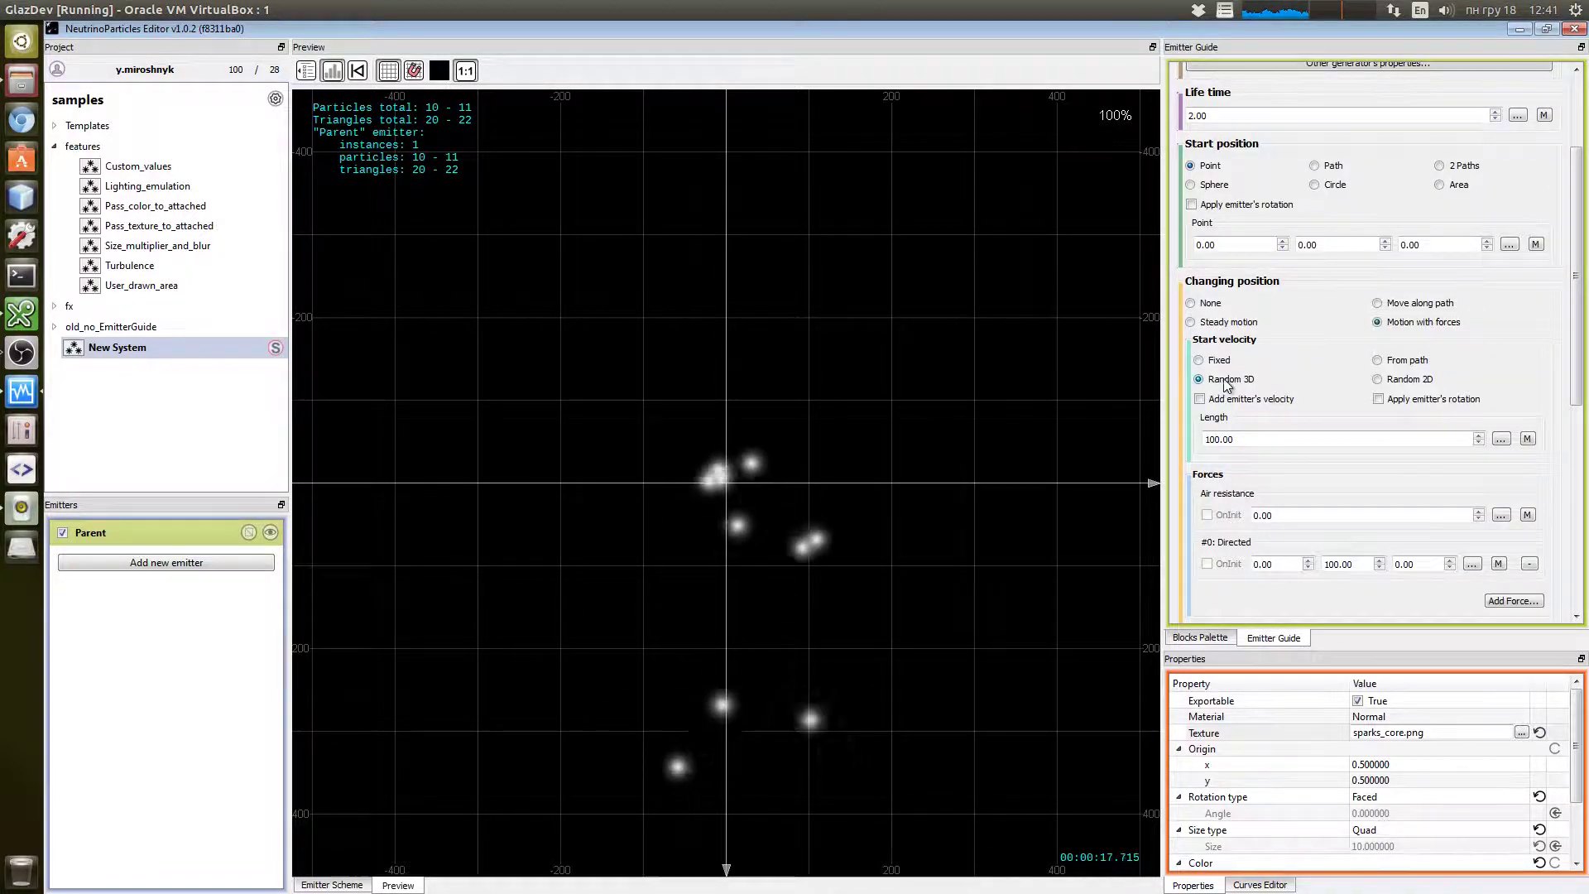
left_click(1377, 360)
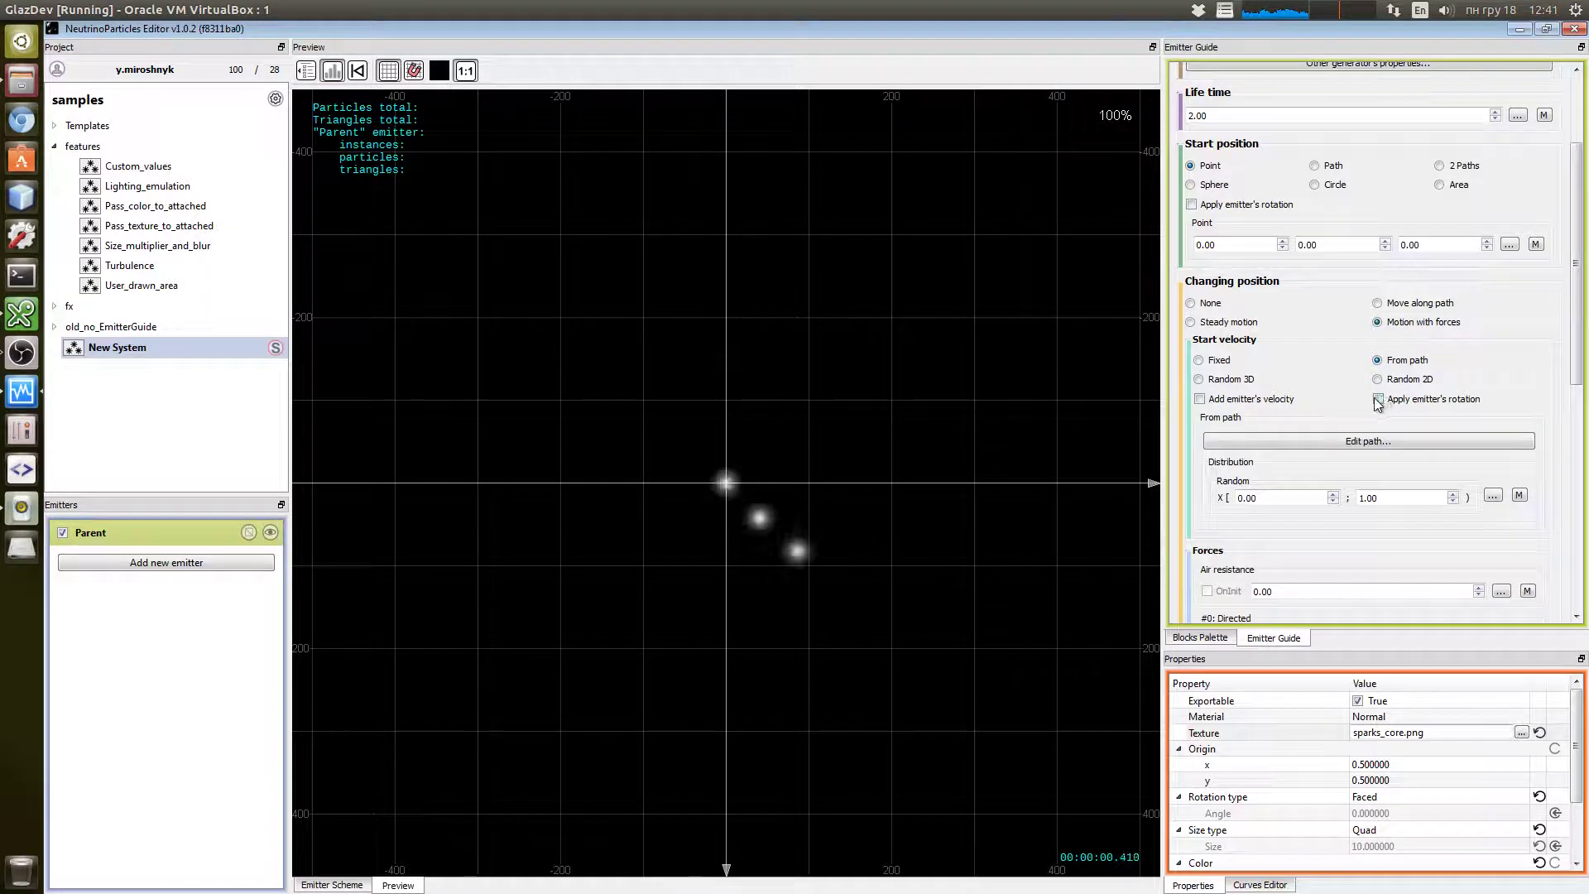
left_click(1357, 440)
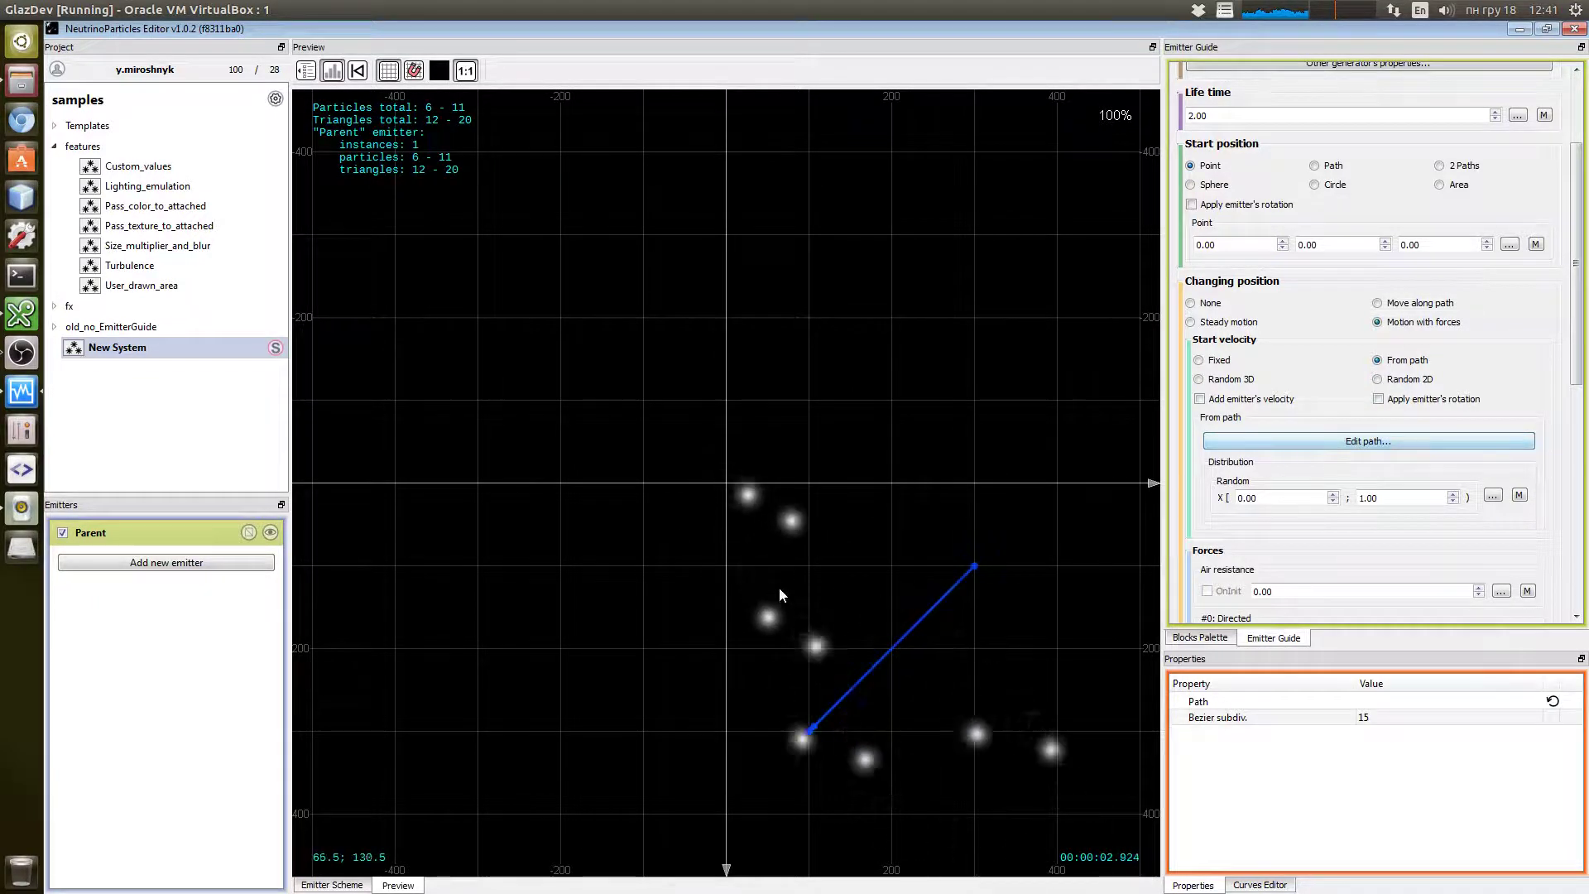
left_click_drag(1073, 772, 1077, 779)
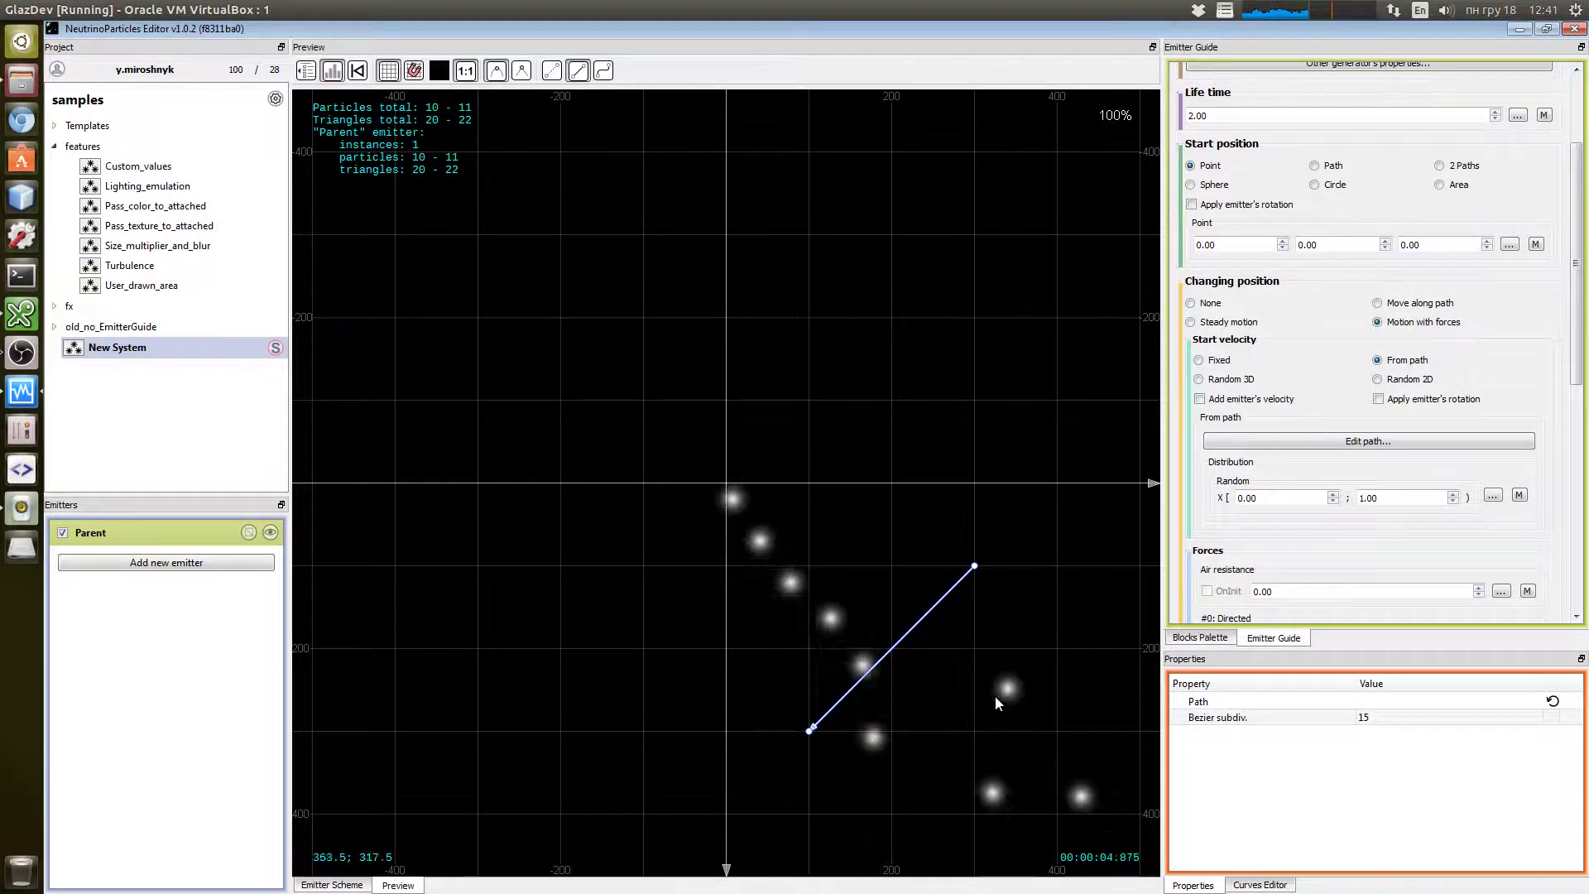
key("Delete")
- Draw a new start velocity path running diagonally from about (260, -430) to about (455, -210)
left_click_drag(952, 402, 789, 475)
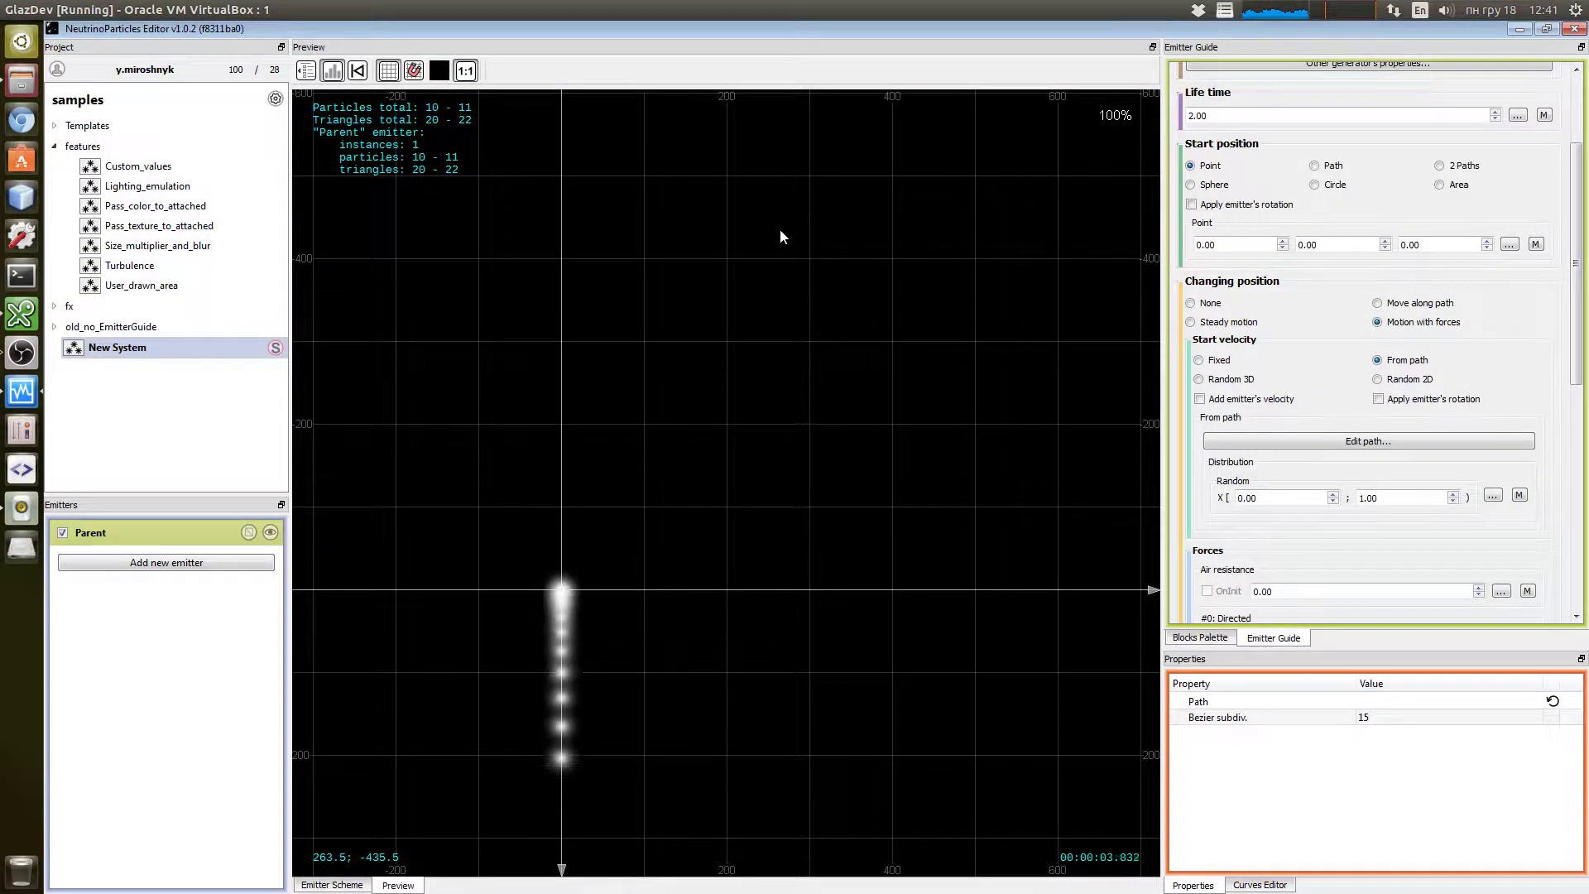
left_click(921, 379)
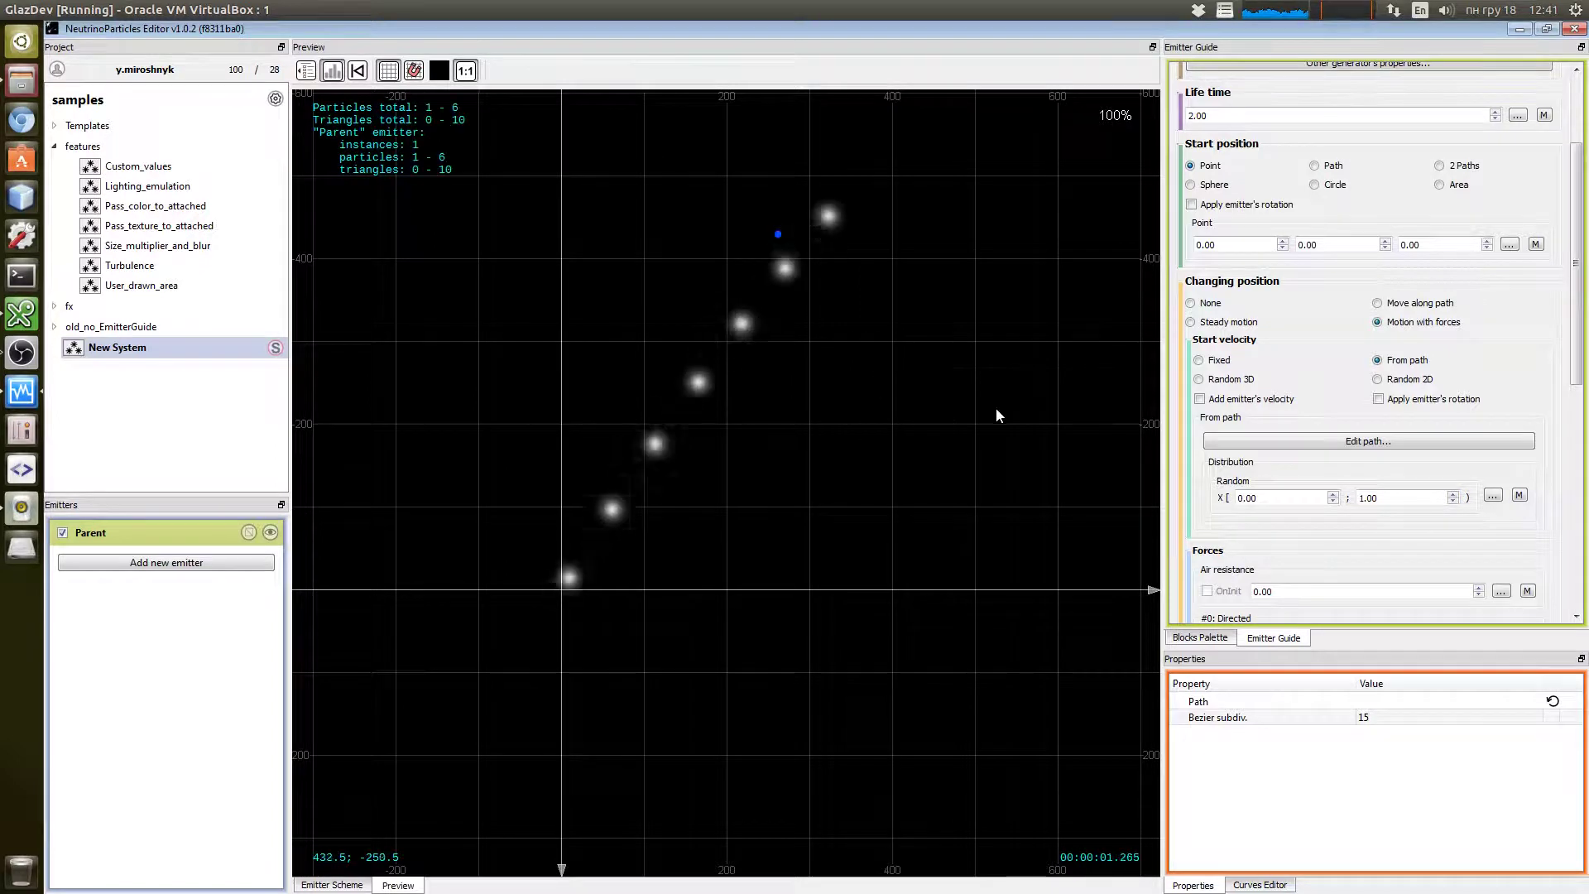
left_click(777, 235)
left_click_drag(900, 384, 940, 418)
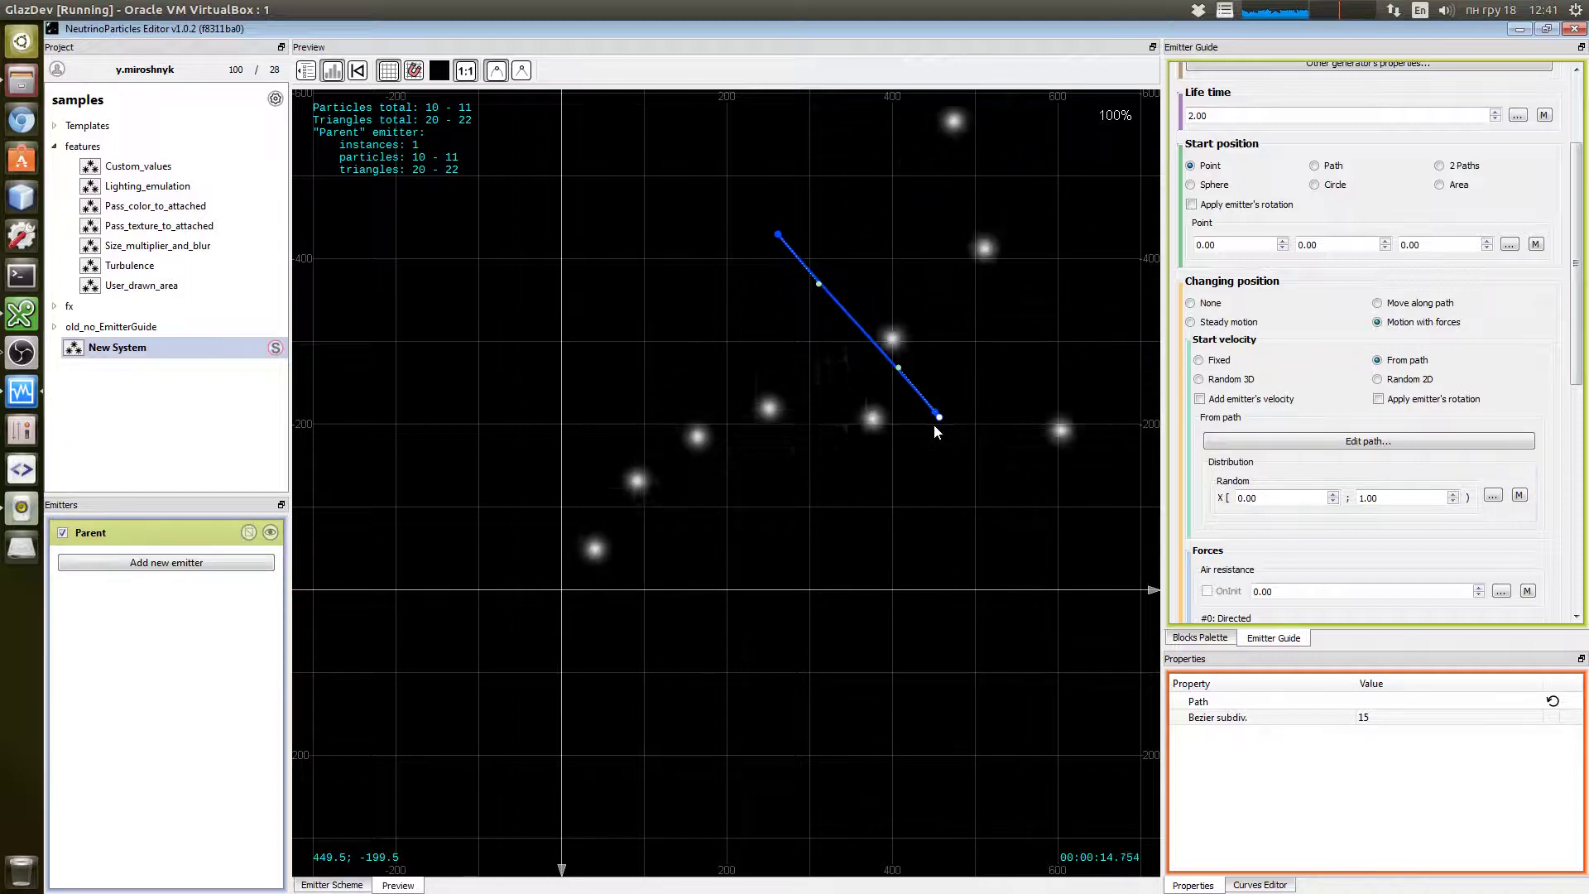
left_click_drag(905, 437, 895, 418)
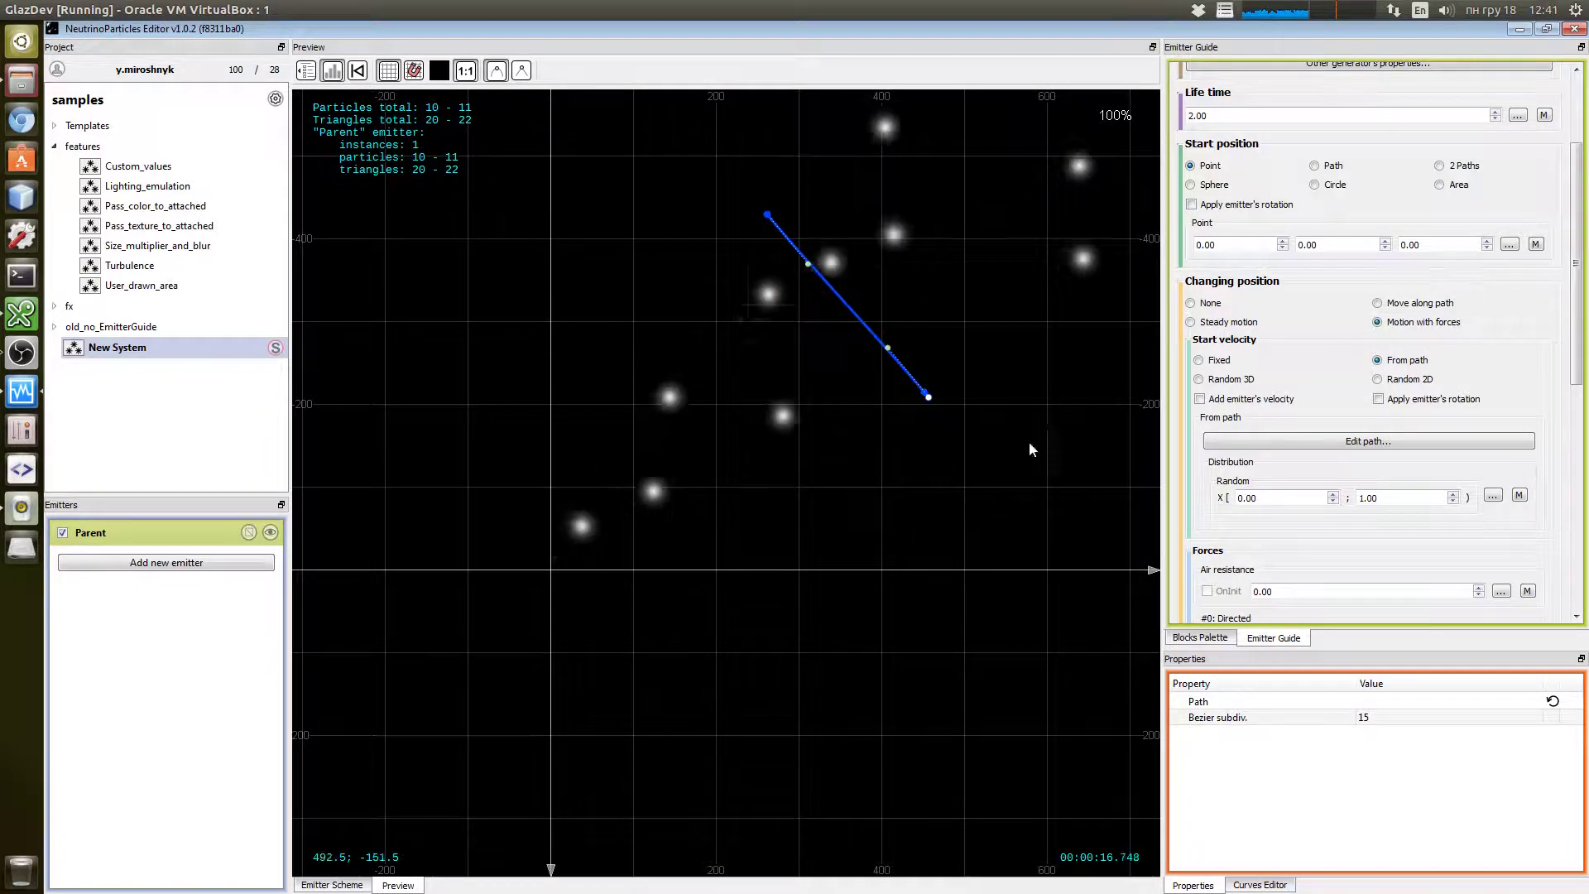
- Set the air resistance in the Parent emitter's forces to 0.1
left_click_drag(1572, 335, 1574, 407)
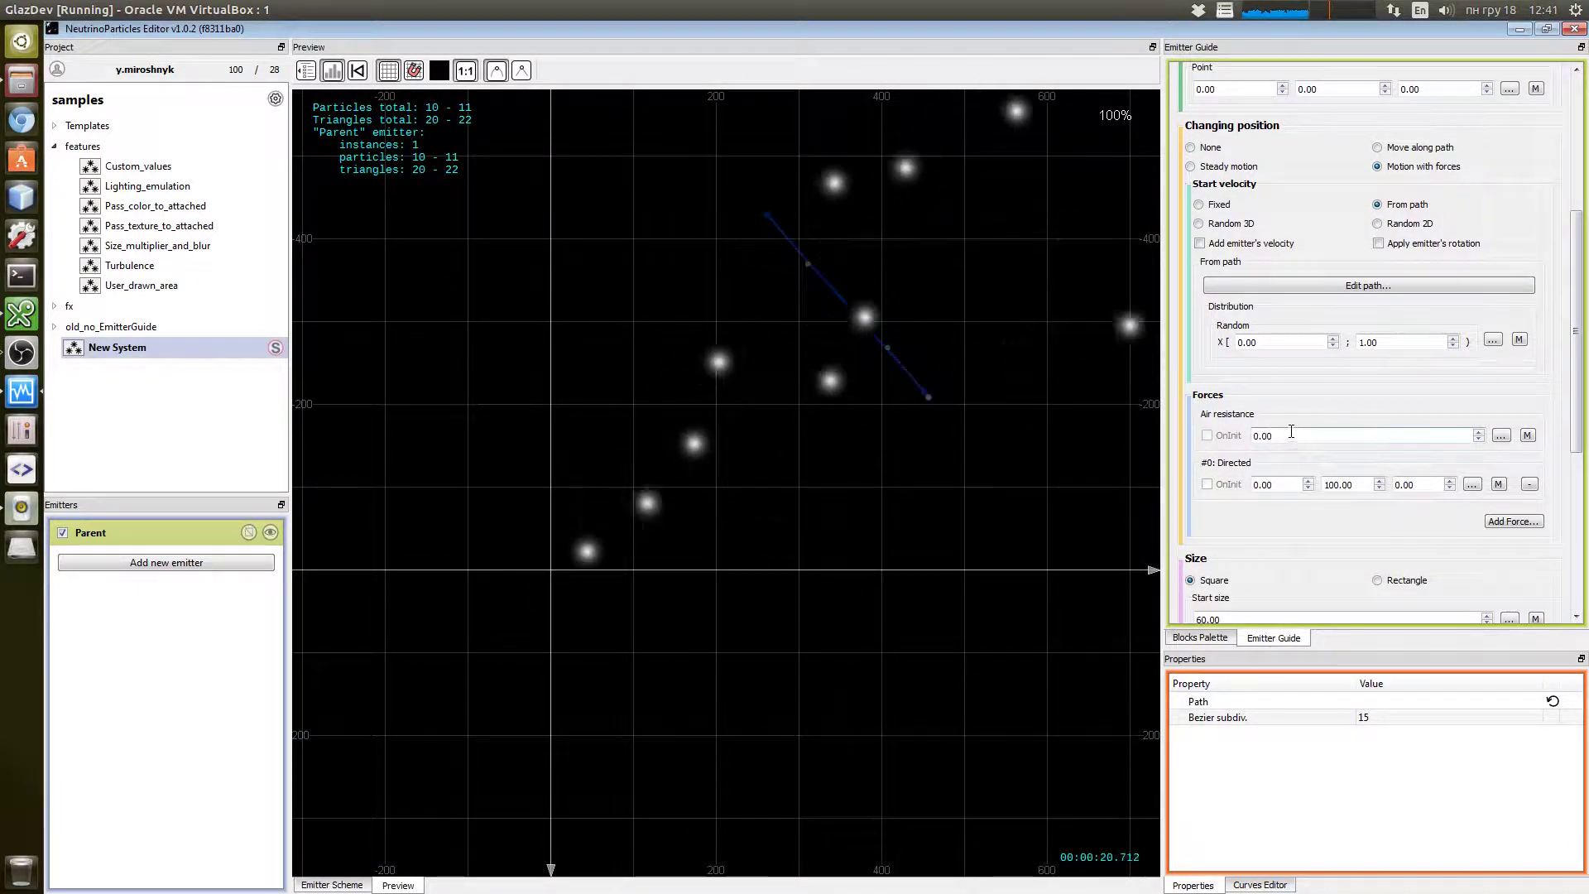
double_click(1345, 435)
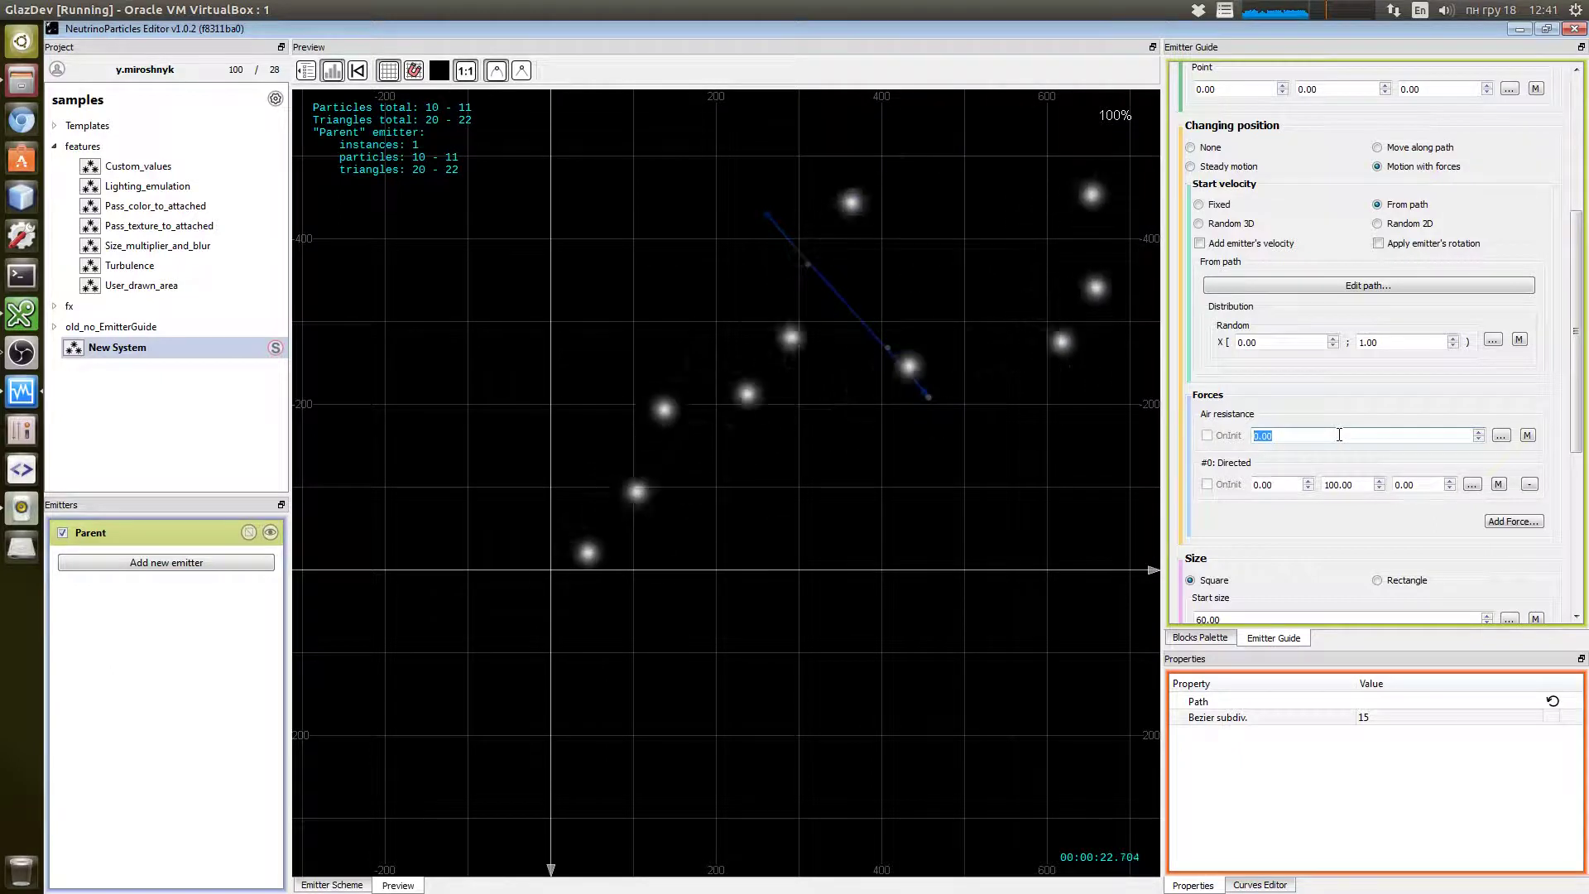
type("0.1")
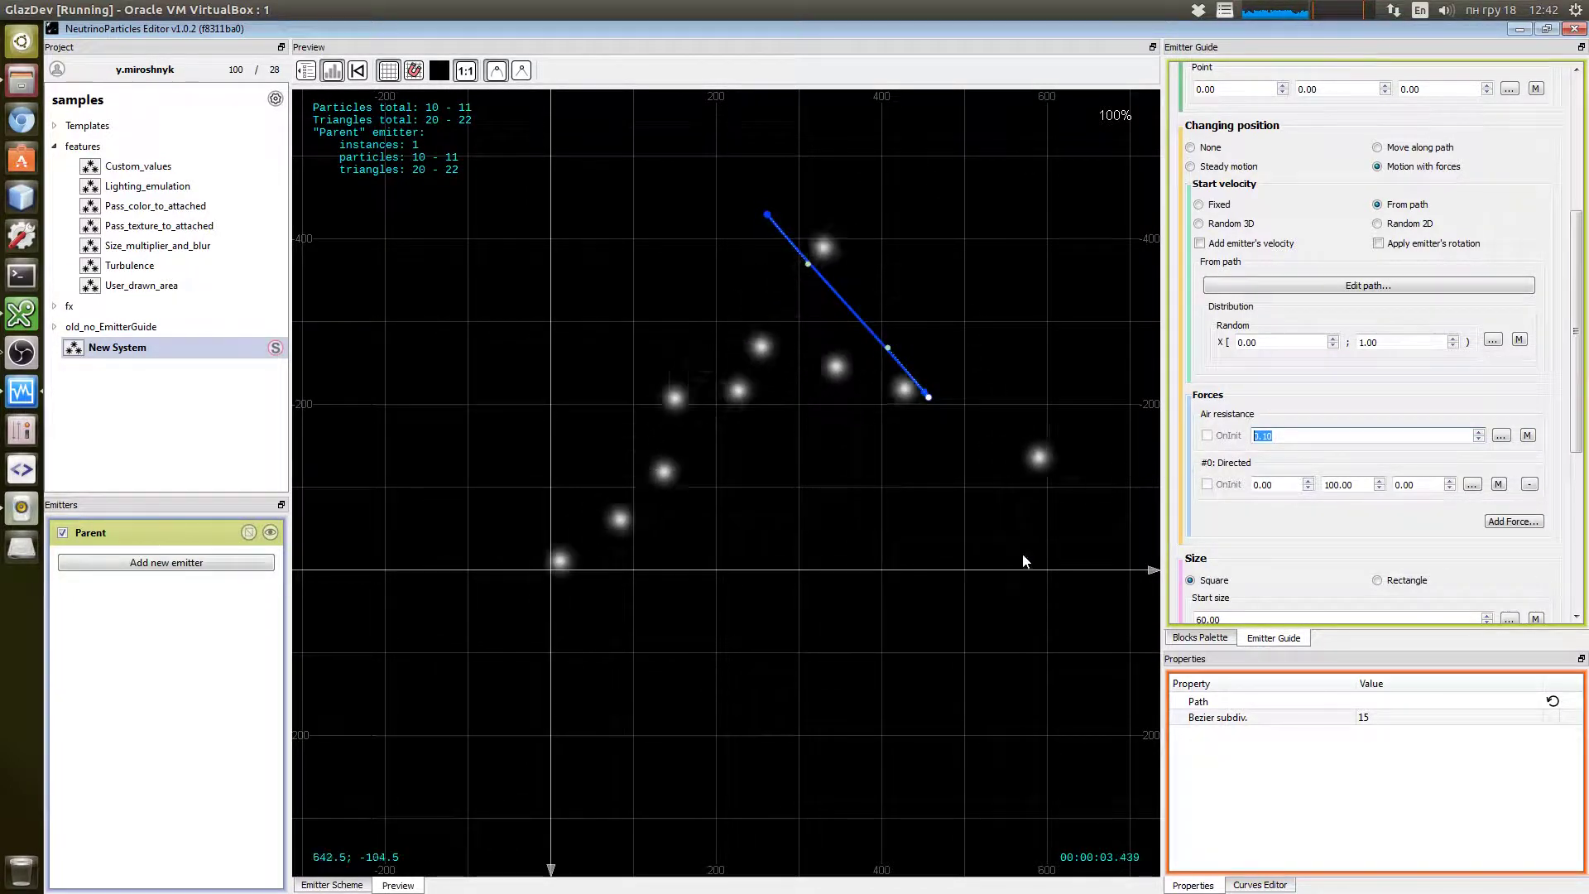
- Set the life time of the Parent particles to 5
scroll(1401, 323, "up", 1)
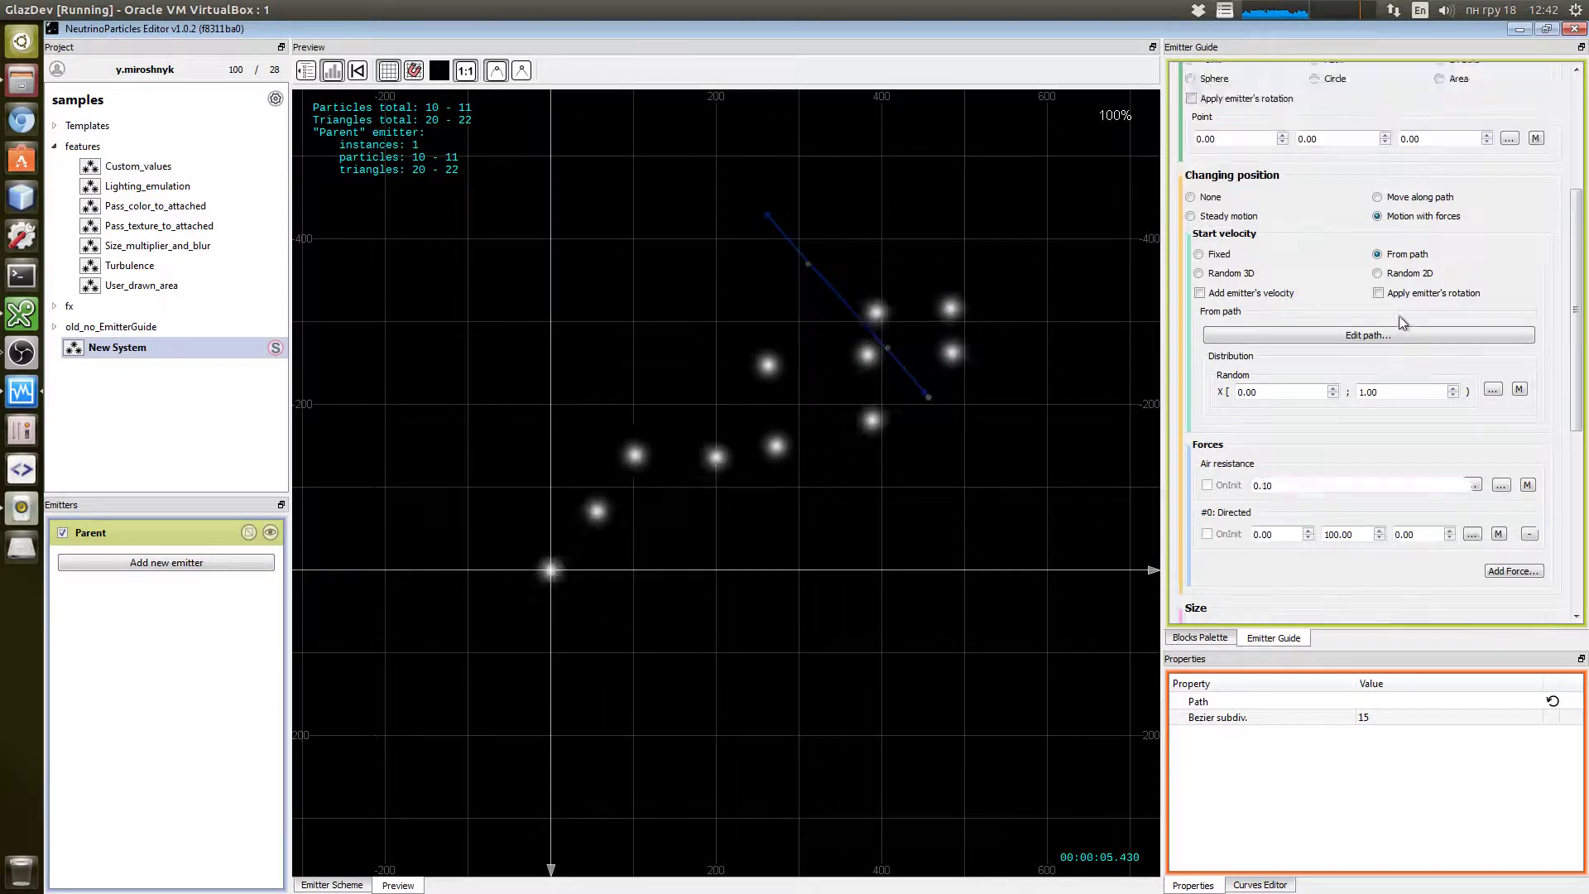
scroll(1402, 323, "up", 5)
double_click(1221, 263)
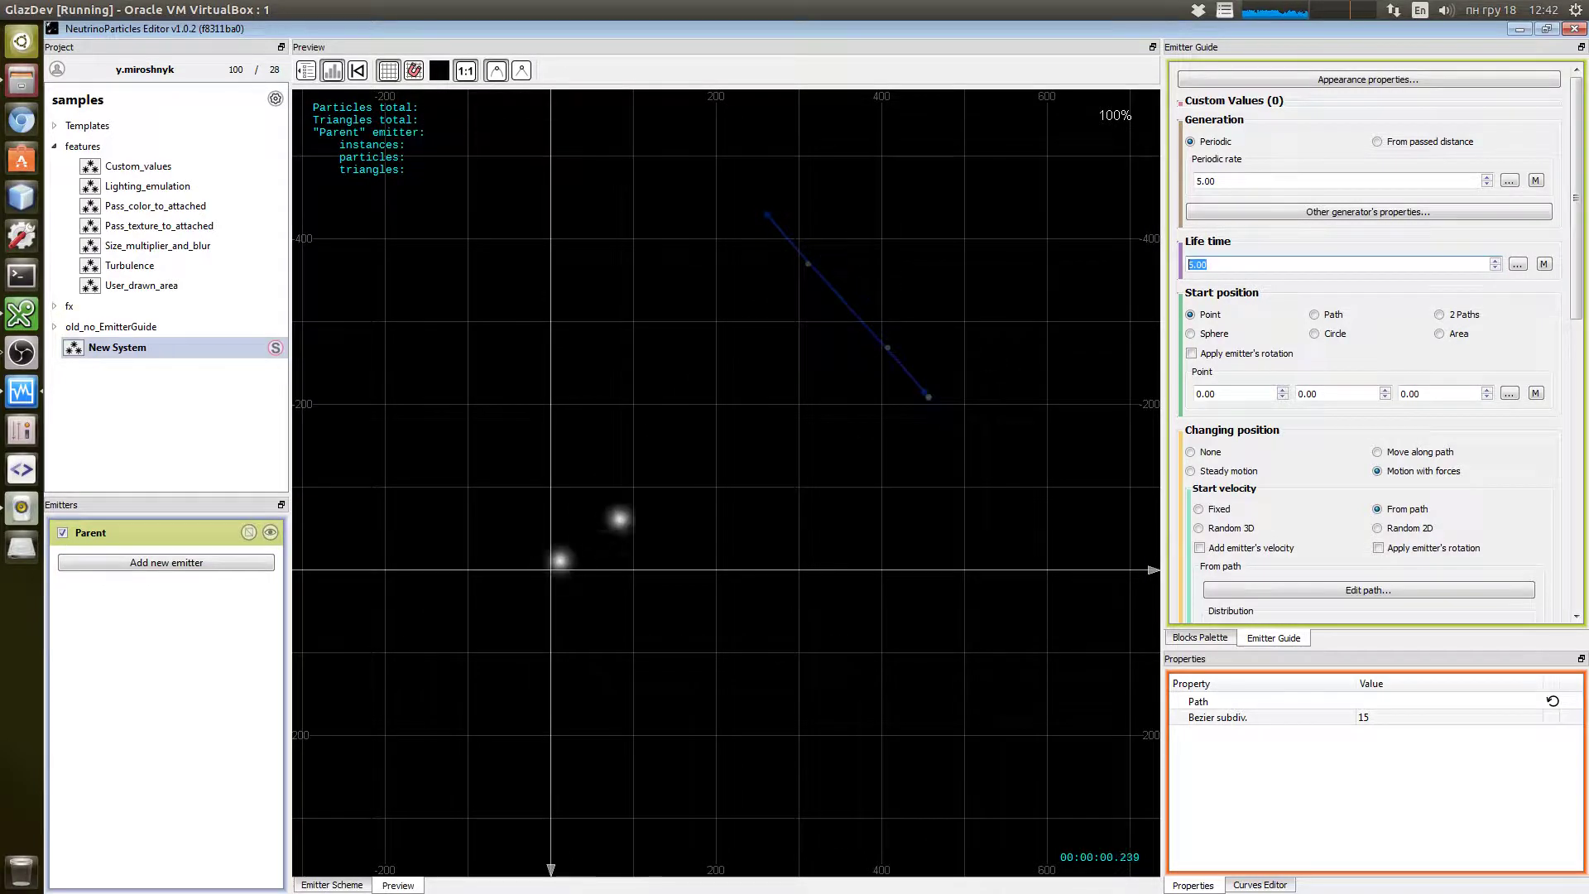
mouse_move(841, 532)
left_mouse_down()
mouse_move(698, 511)
mouse_move(686, 536)
mouse_move(838, 525)
left_mouse_up()
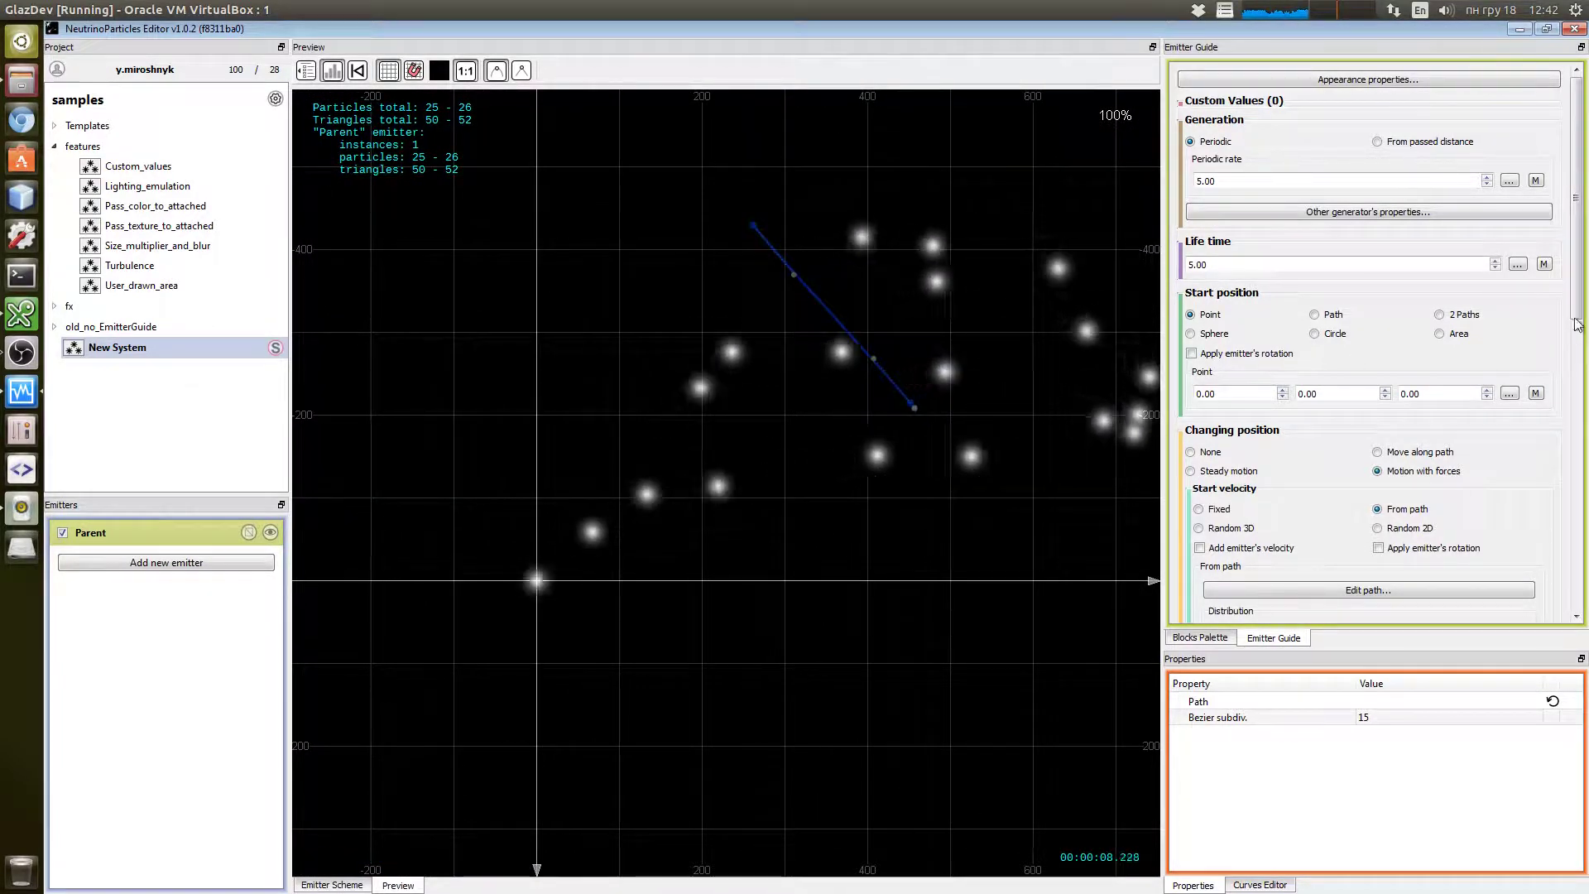
- Set the Parent particles' color to Random on graph and show the color gradient strip below its curves
left_click_drag(1575, 271, 1573, 567)
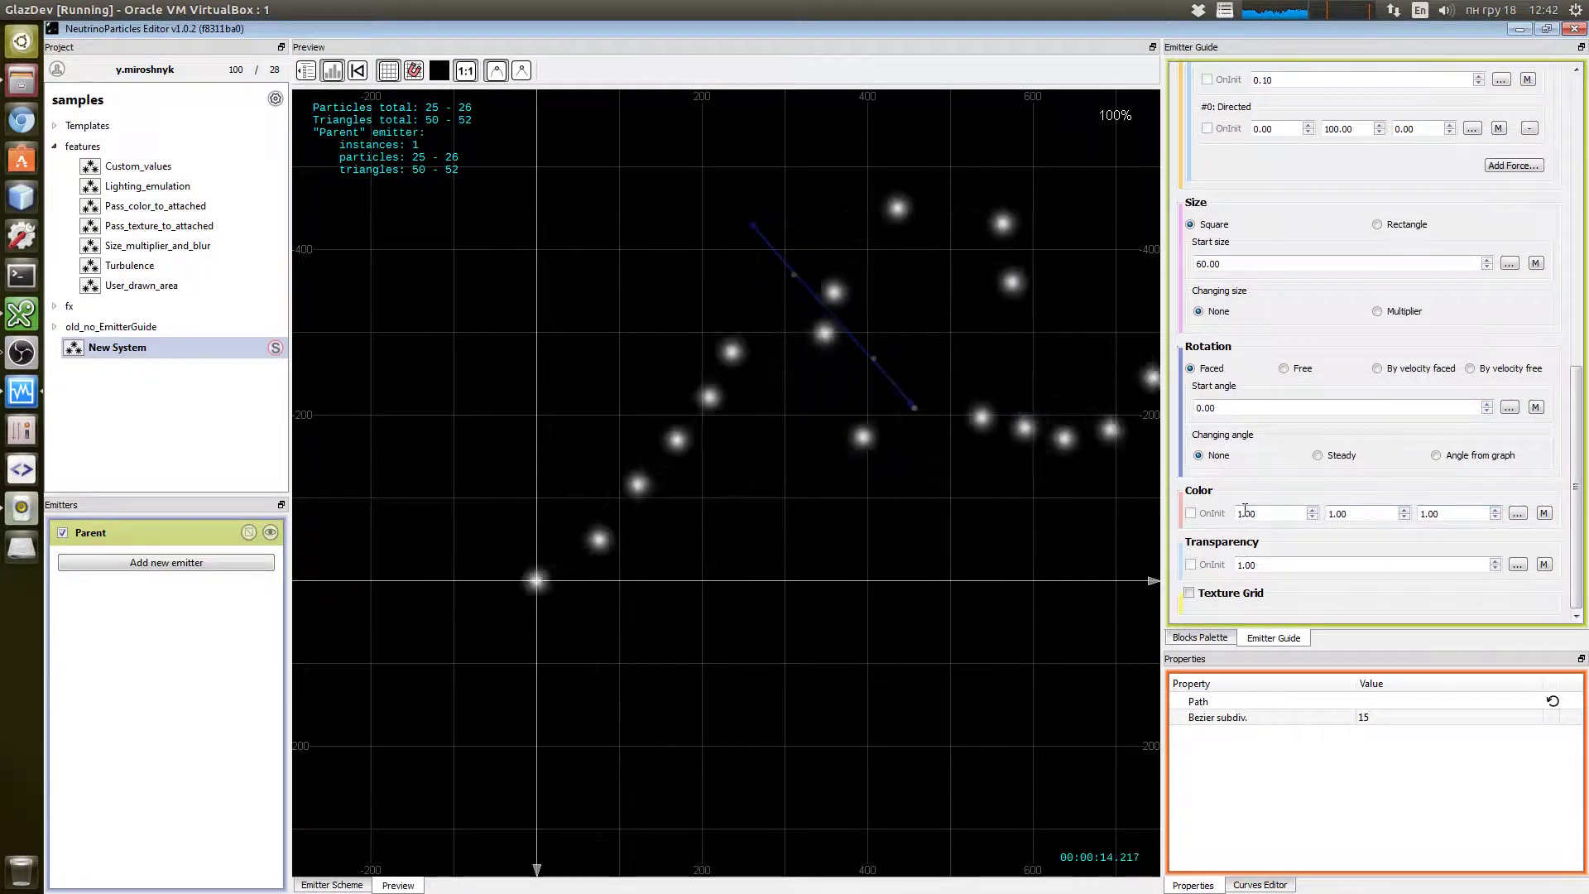
left_click(1518, 514)
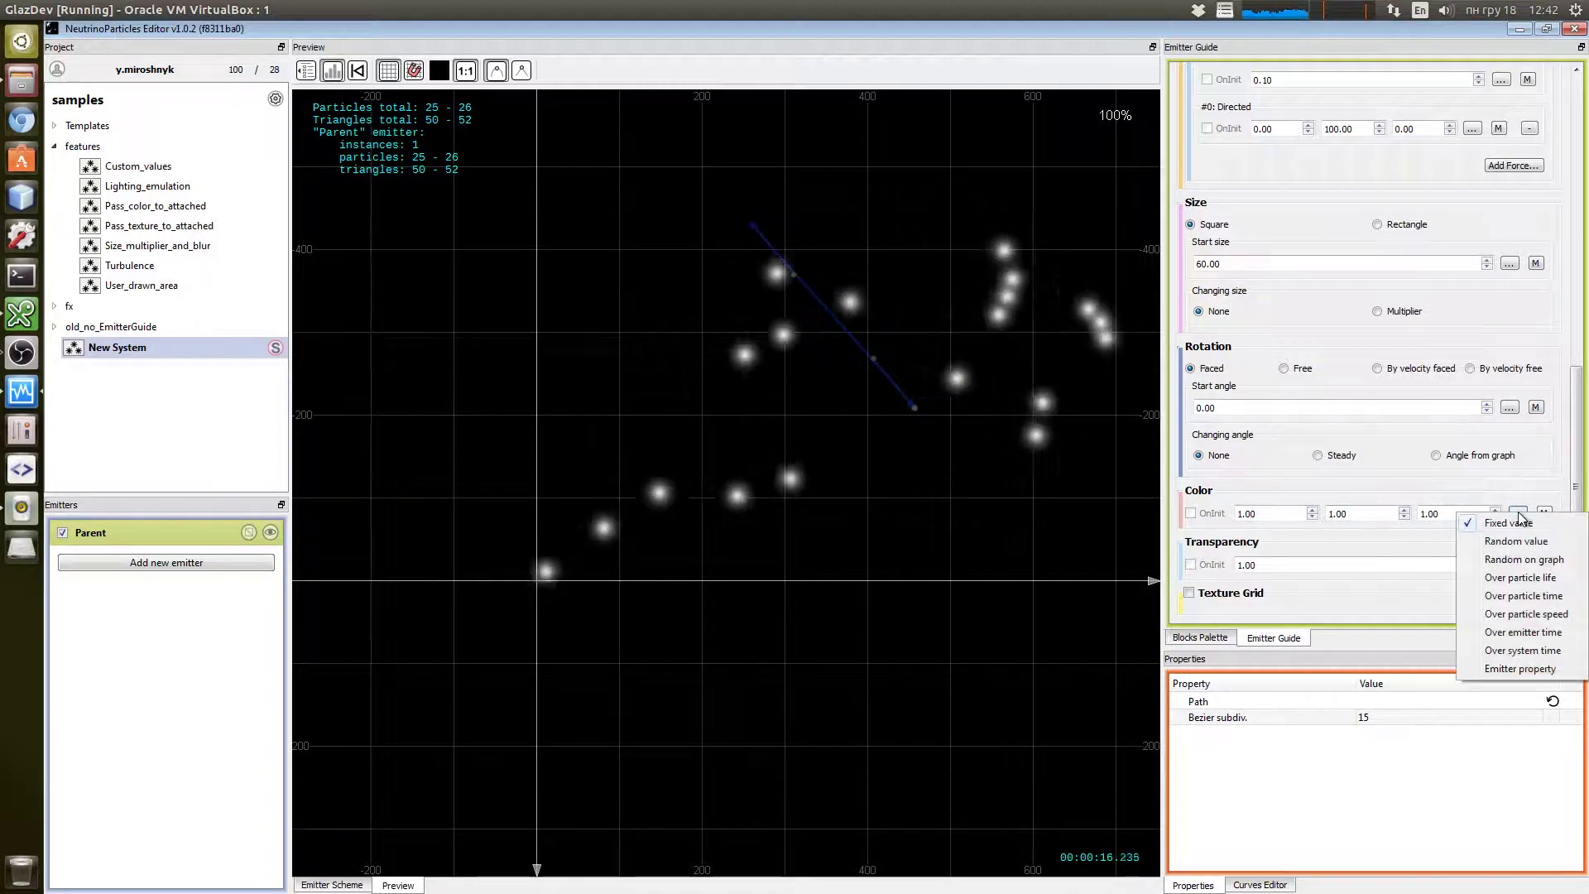
left_click(1512, 561)
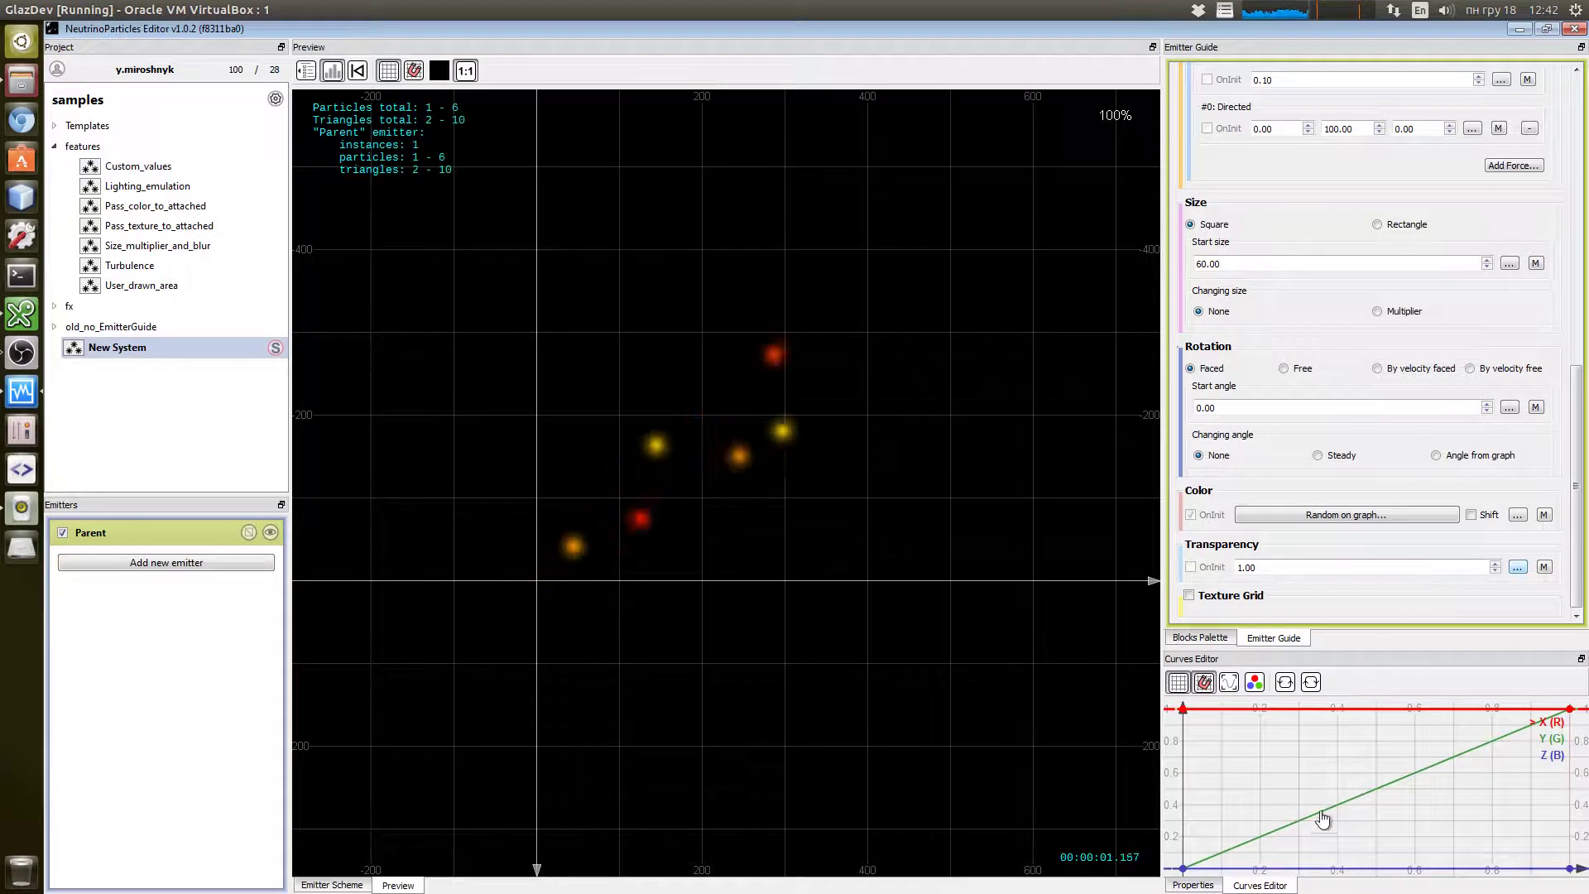
left_click(1255, 683)
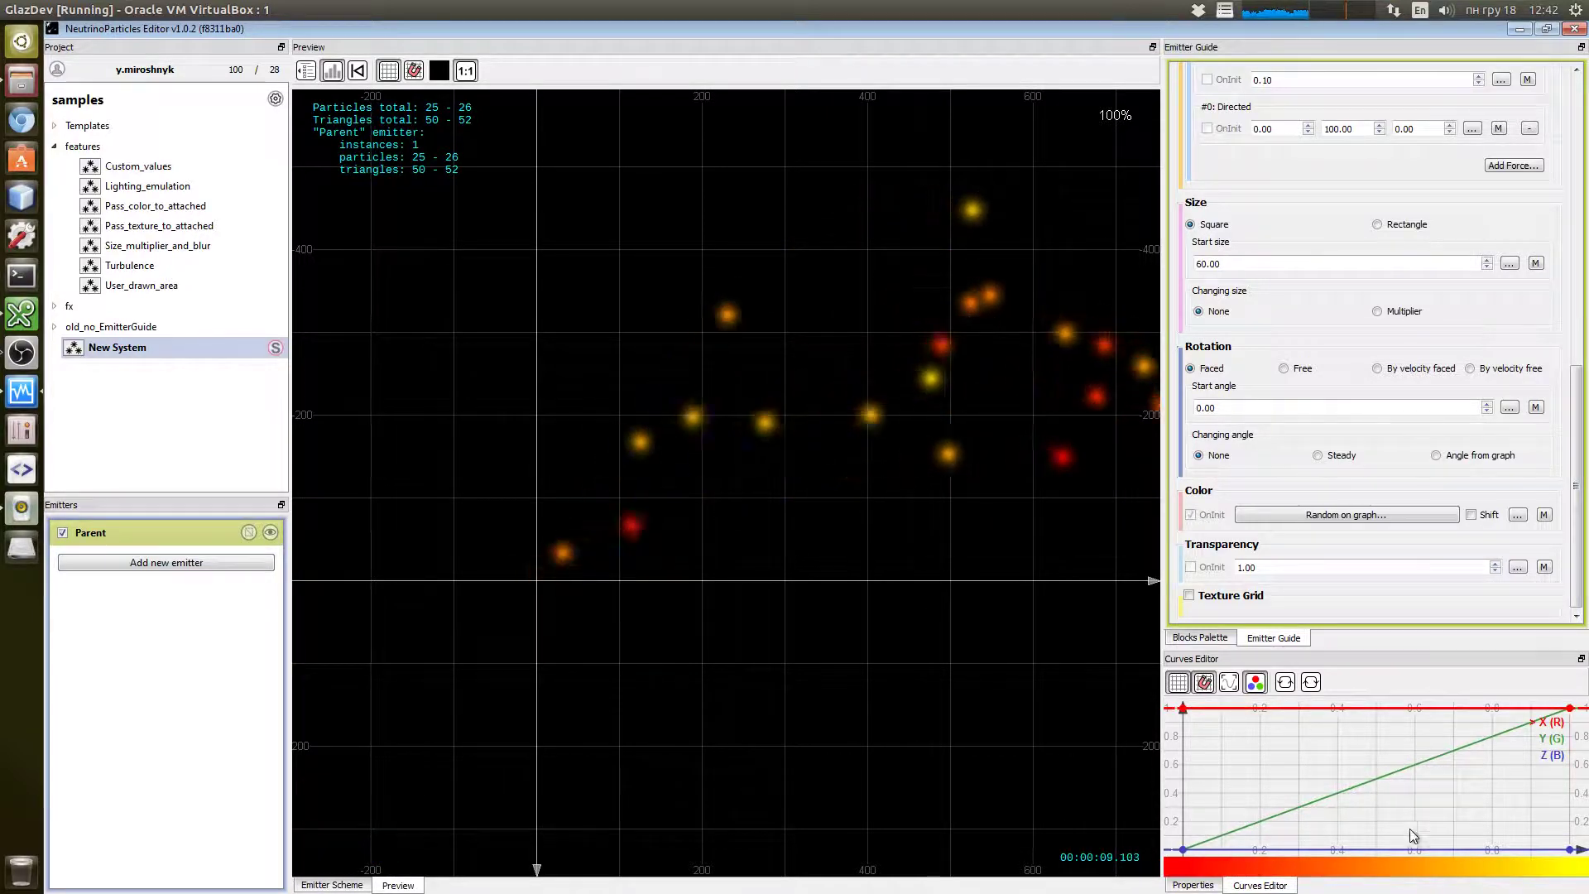
- Reshape the Parent's color curves so green reaches 1 at 0.5 and red holds 1 until 0.5 before falling to 0 at the end
left_click(1392, 773)
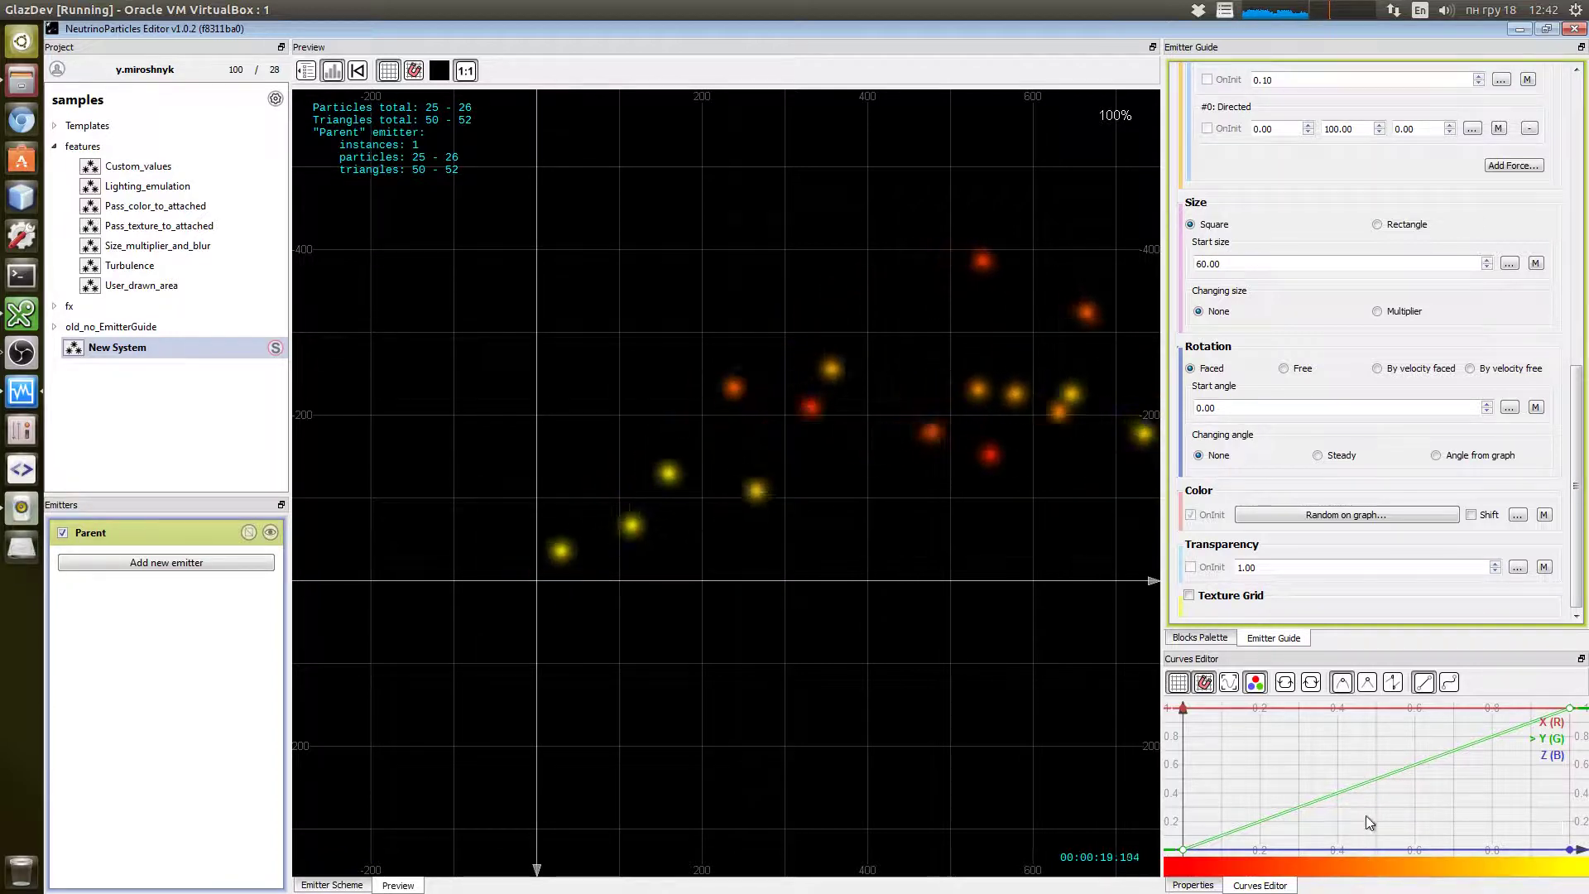
left_click_drag(1362, 787, 1342, 721)
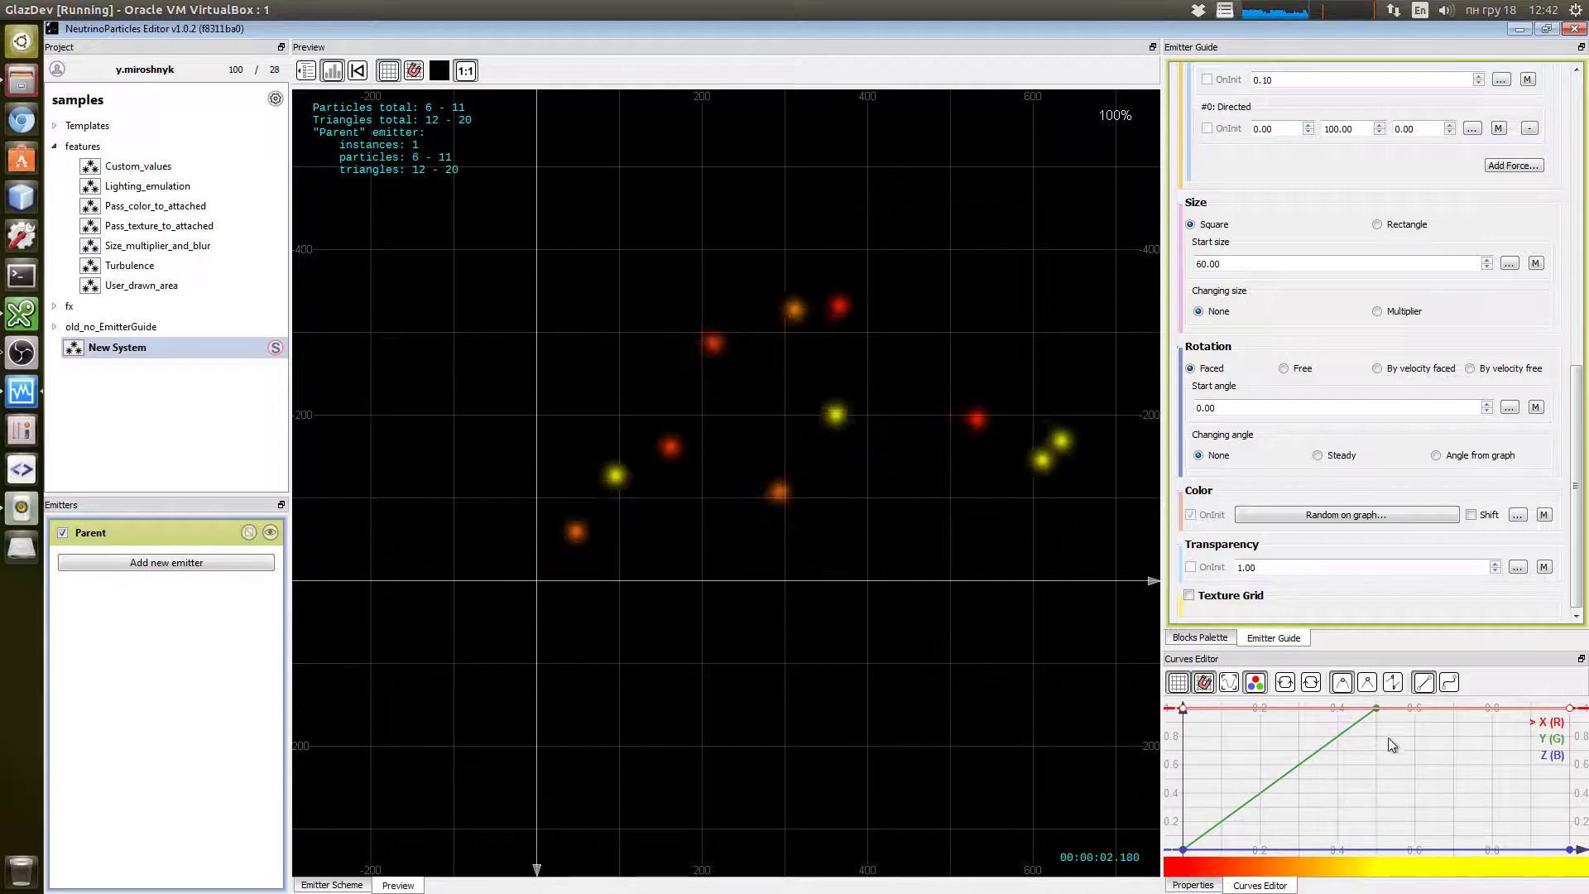
left_click(1379, 709)
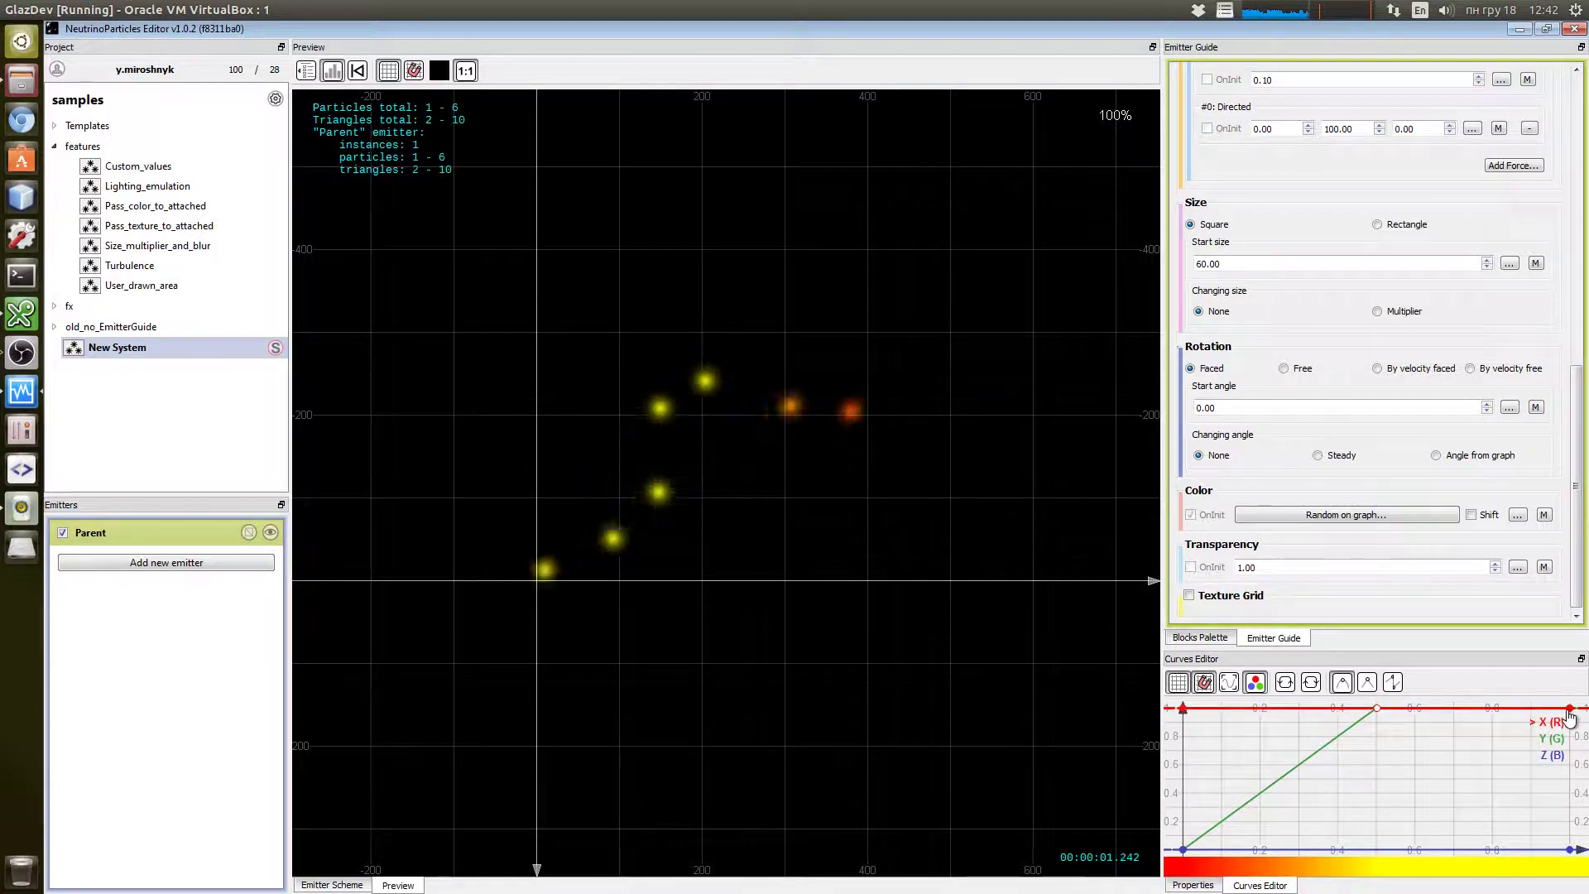
left_click_drag(1568, 709, 1567, 849)
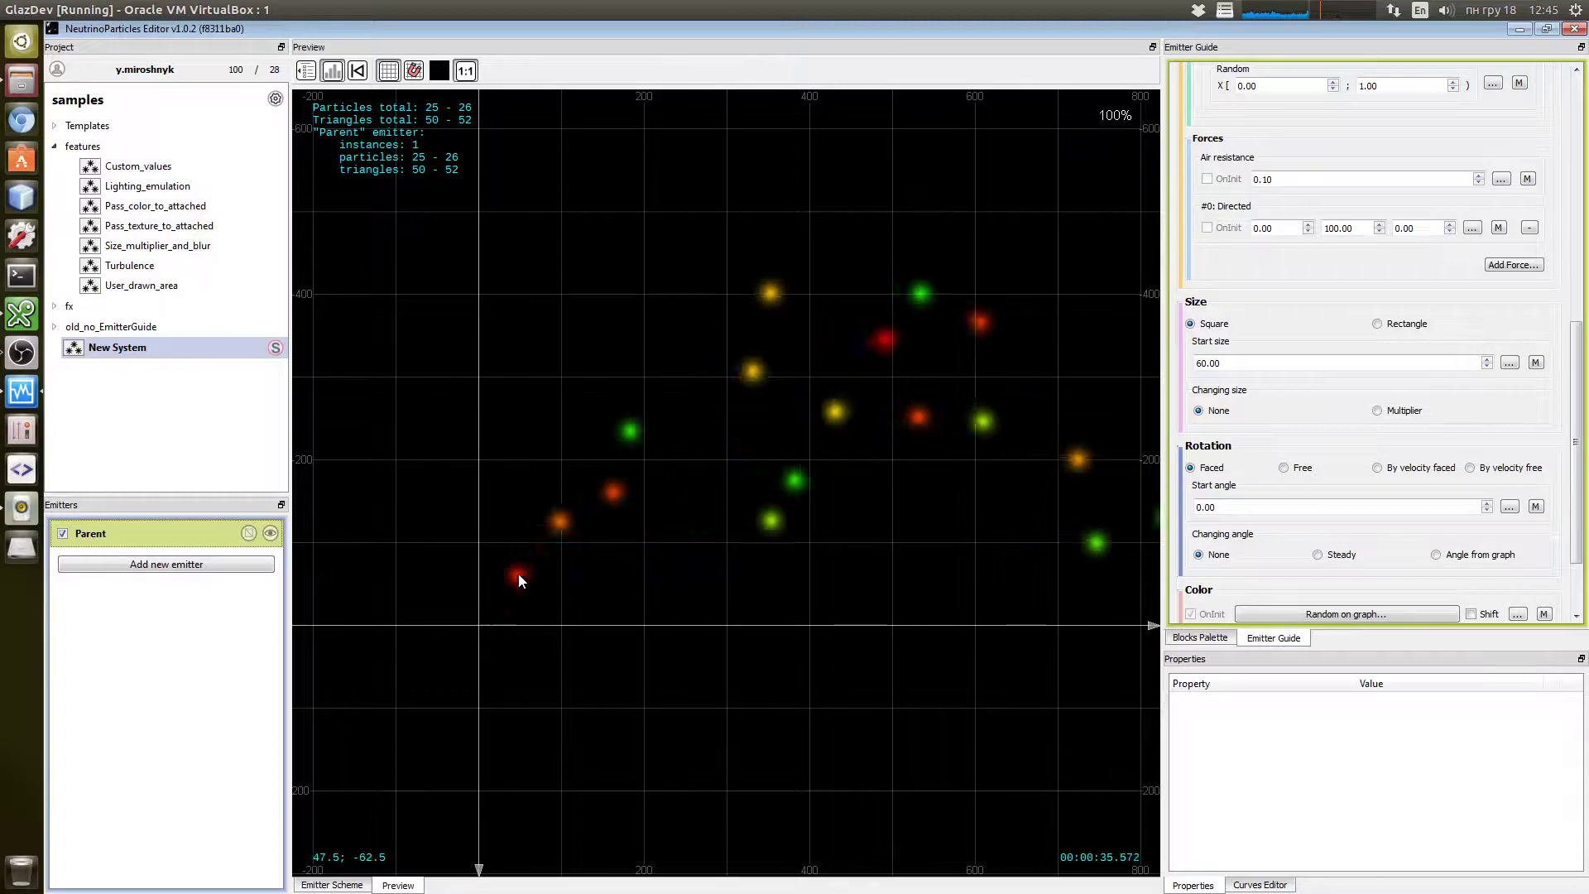
- Copy the Parent emitter and paste the duplicate into the emitter list
mouse_move(191, 542)
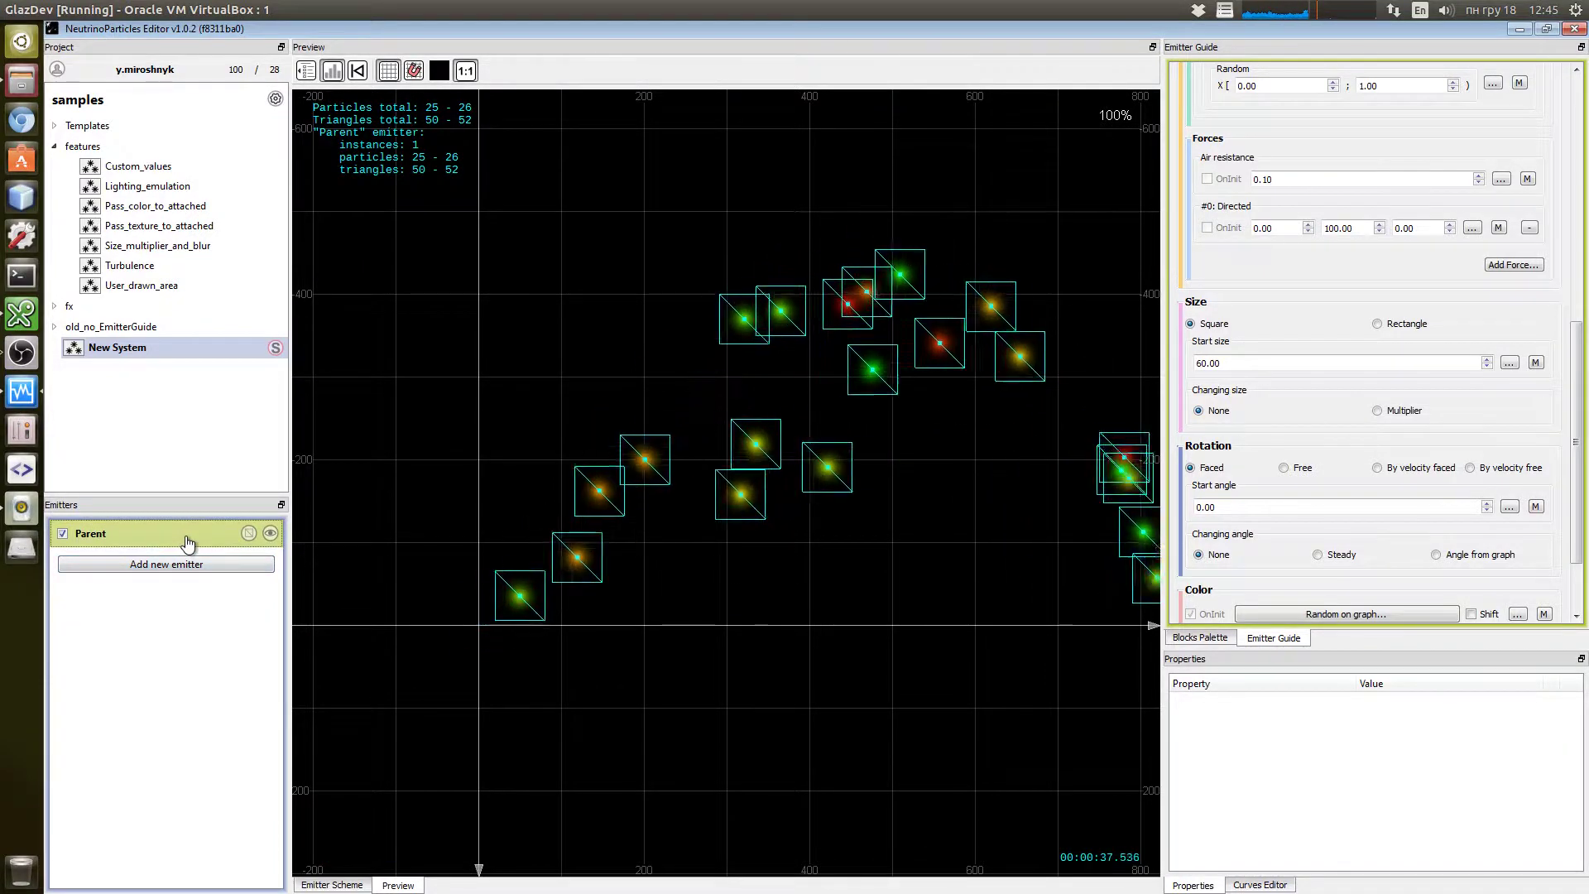
left_click(115, 535)
right_click(115, 534)
left_click(159, 583)
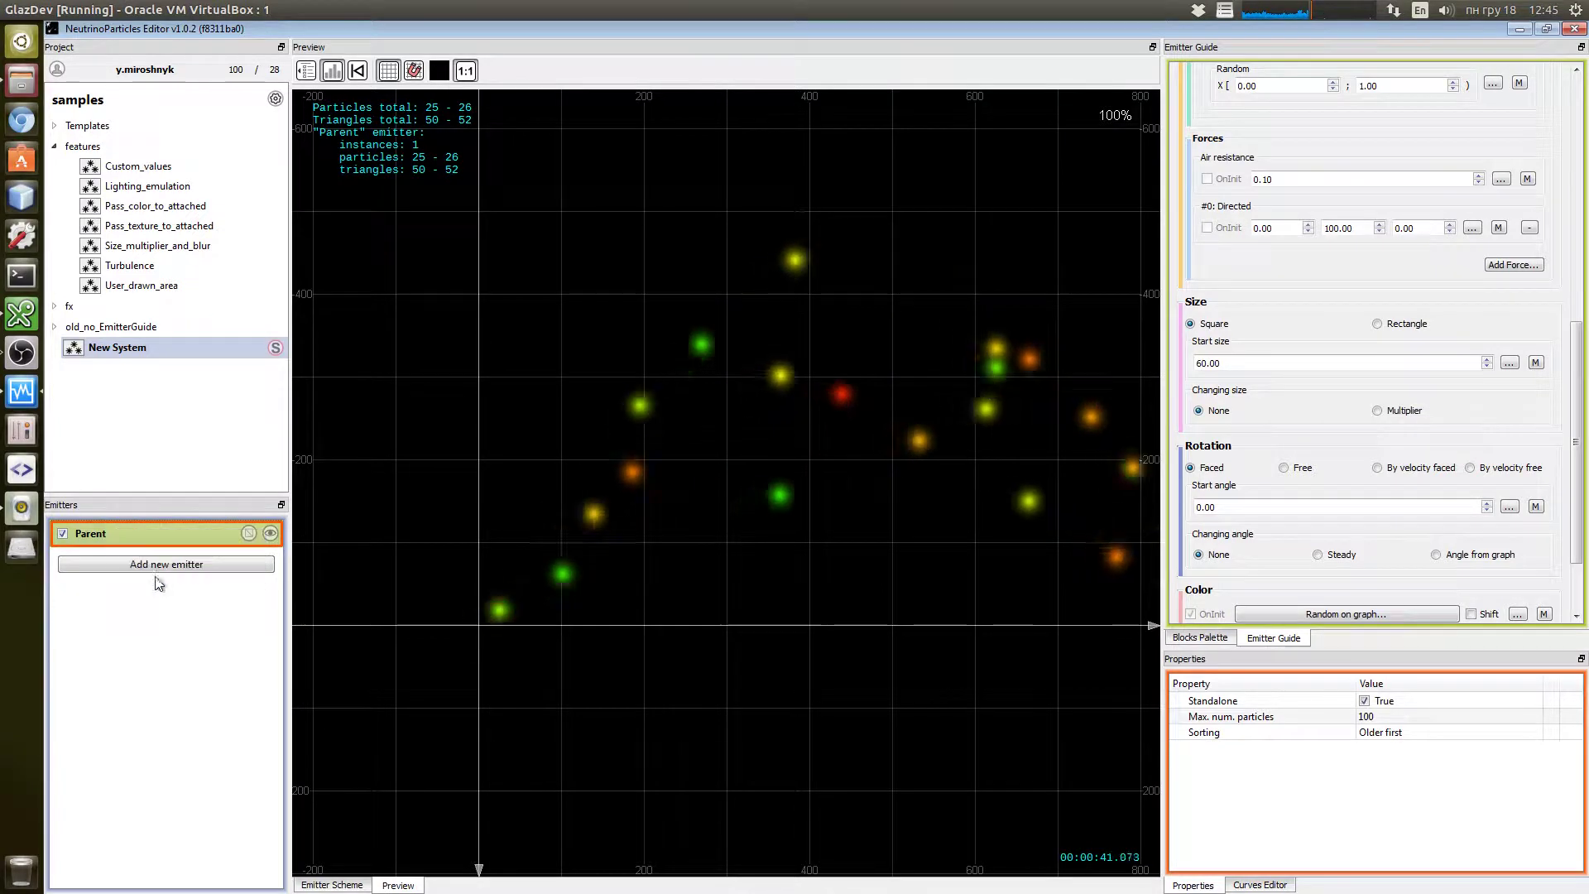
right_click(177, 646)
left_click(197, 680)
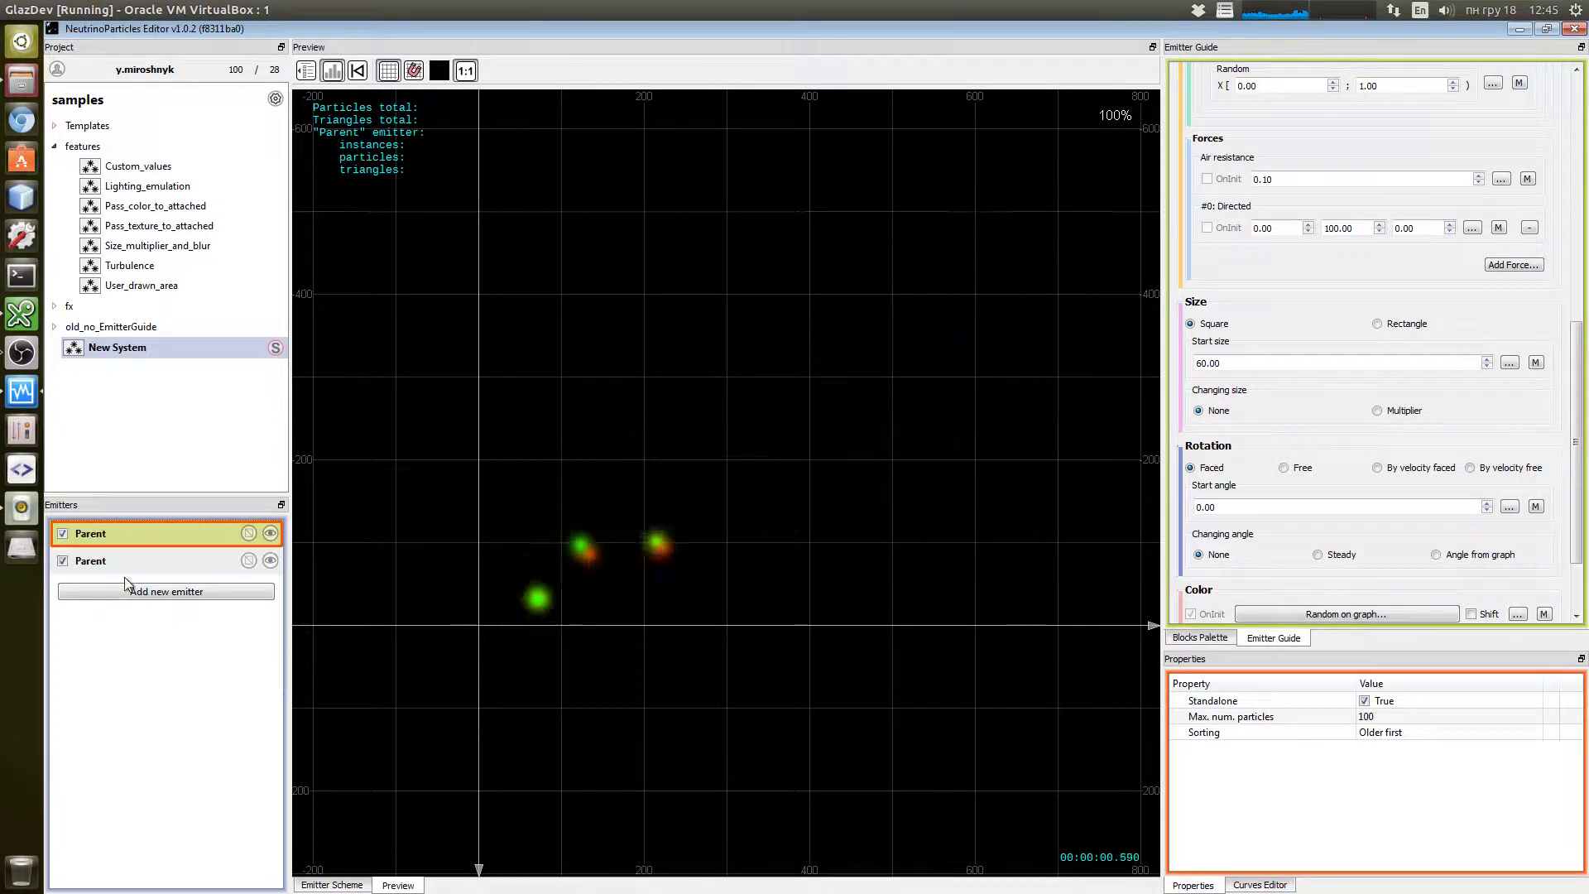
- Rename the duplicated emitter as Child
left_click(122, 561)
right_click(143, 563)
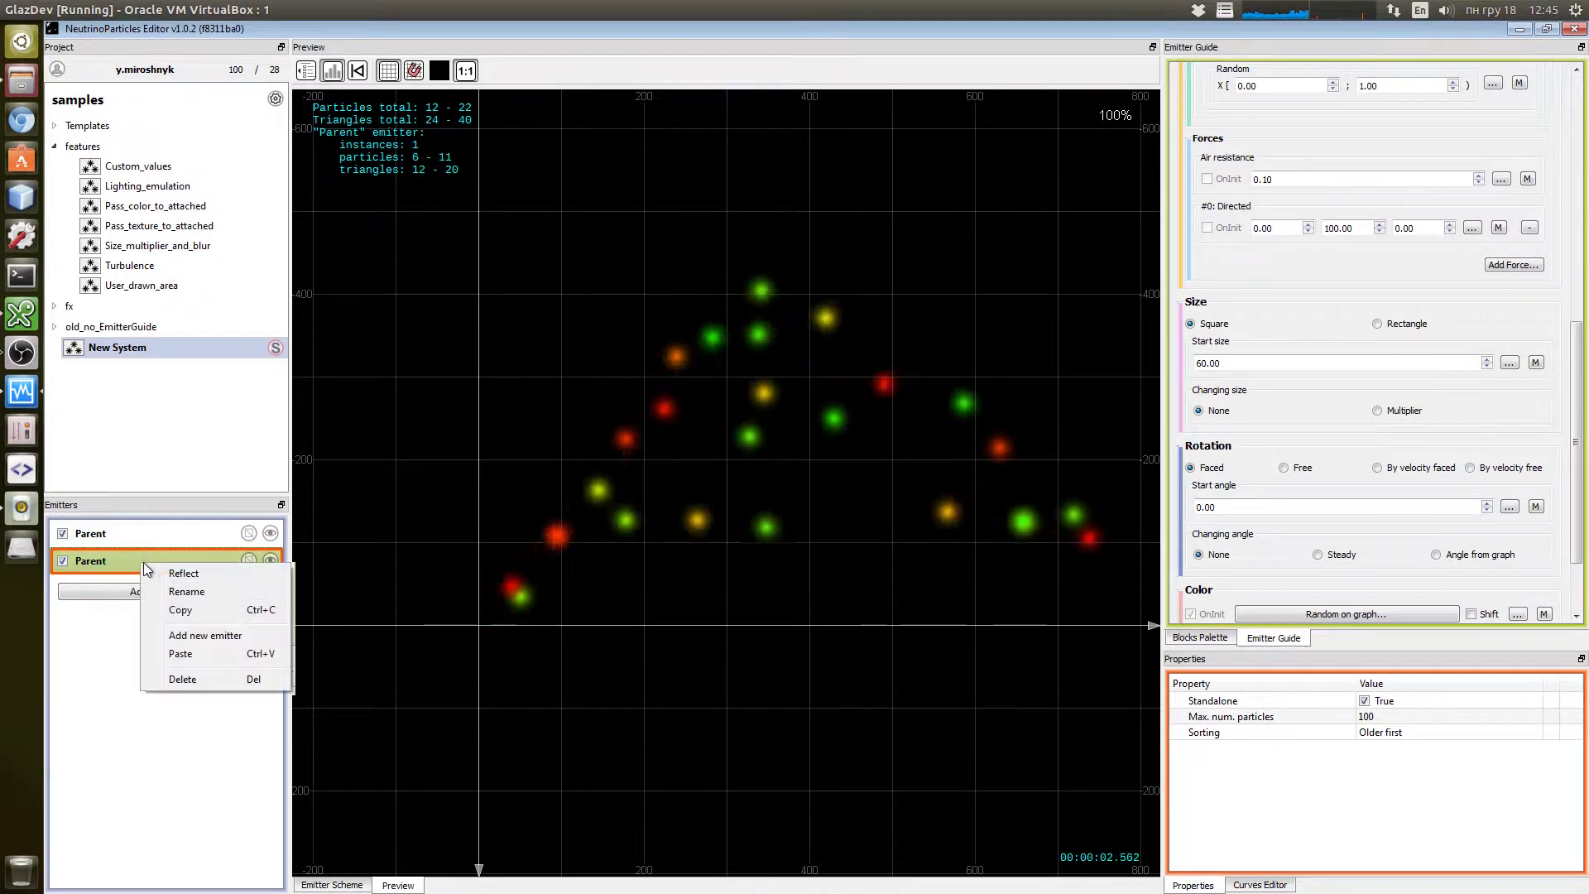
left_click(185, 591)
type("Chi")
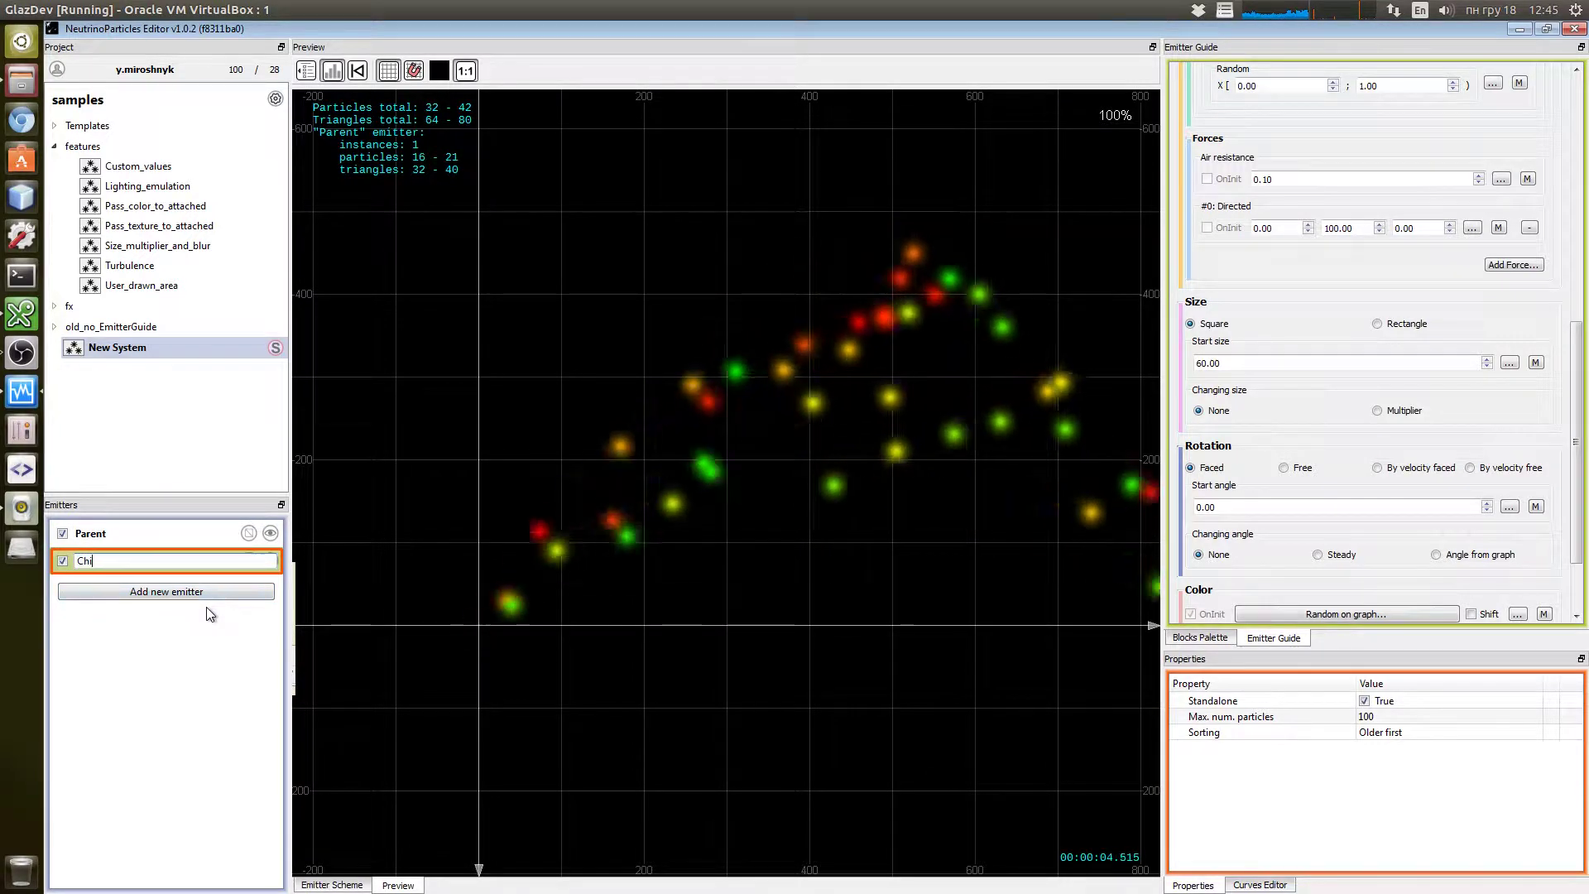
type("ld")
key("Return")
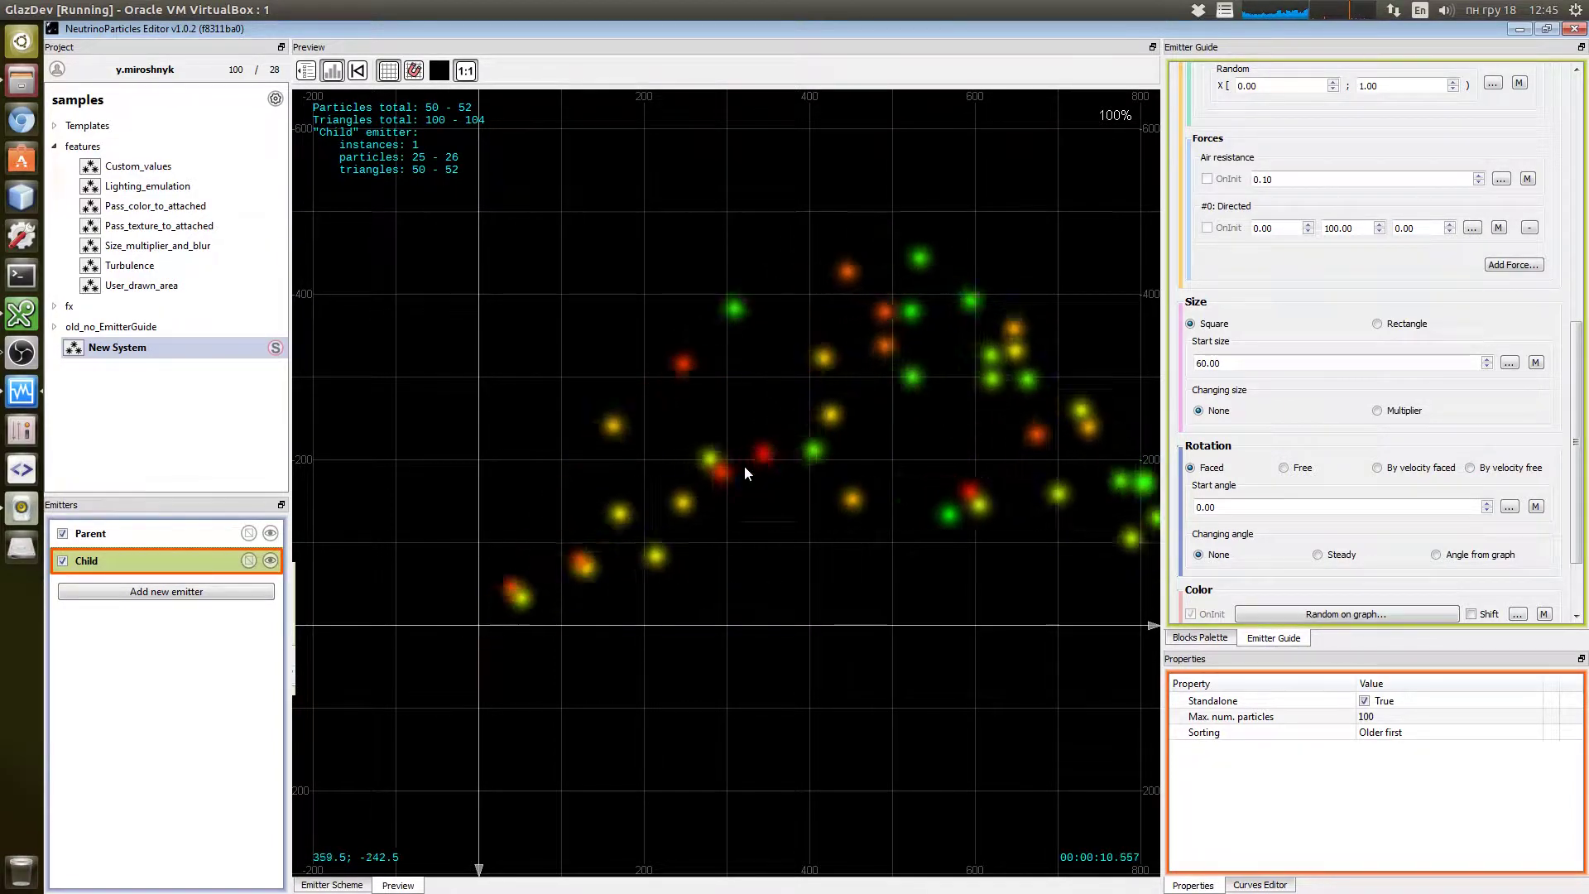
- Change the Child emitter's start velocity from a path to Random 3D
mouse_move(736, 521)
left_mouse_down()
mouse_move(776, 502)
mouse_move(754, 514)
left_mouse_up()
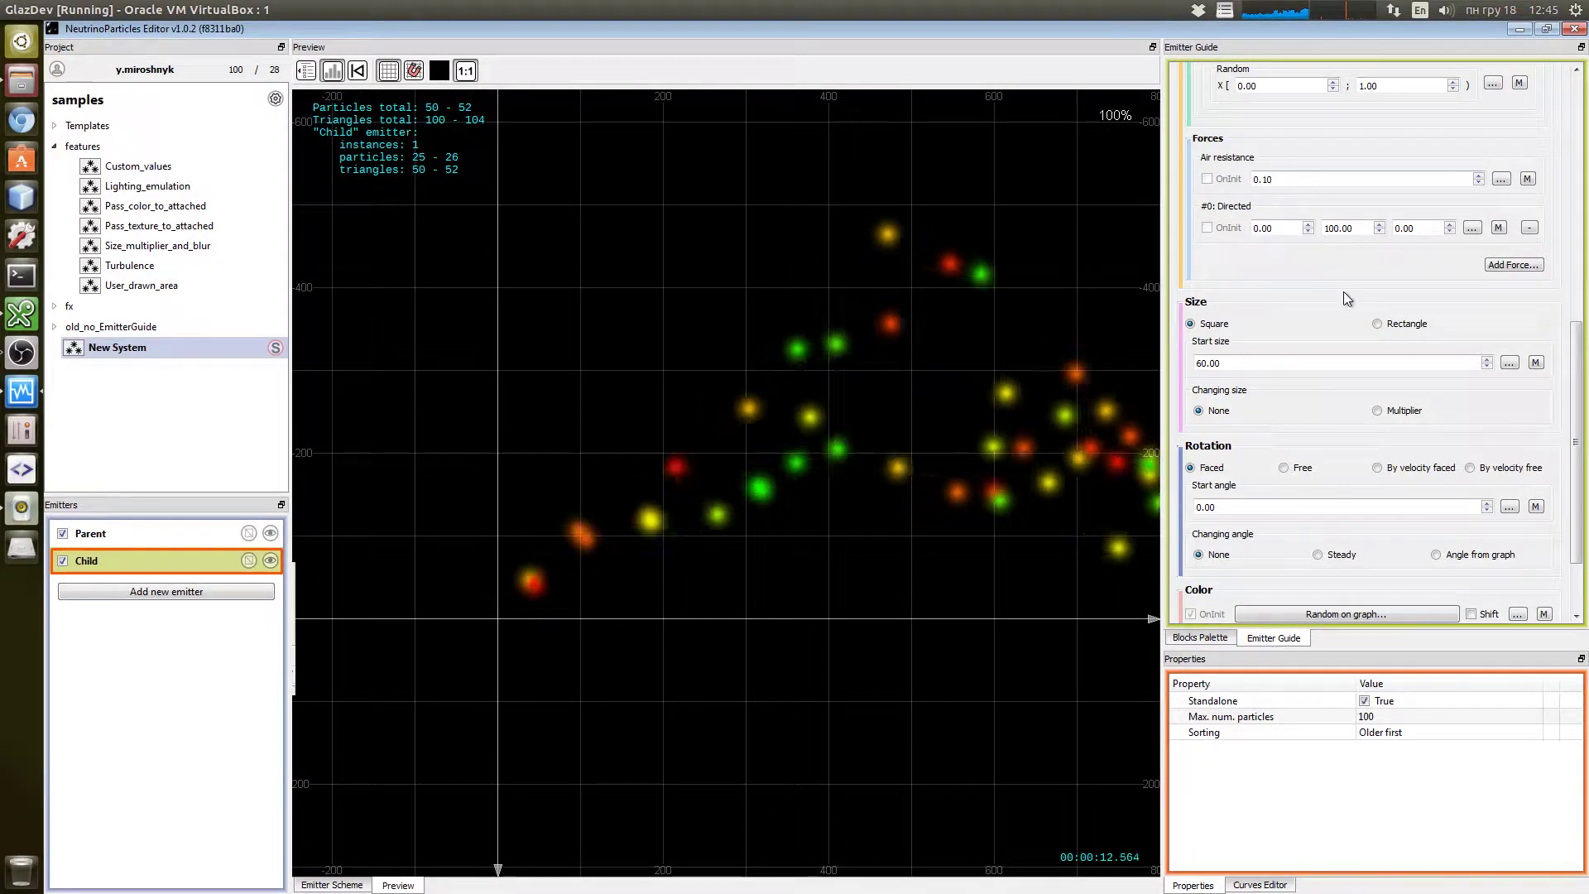
scroll(1340, 293, "up", 5)
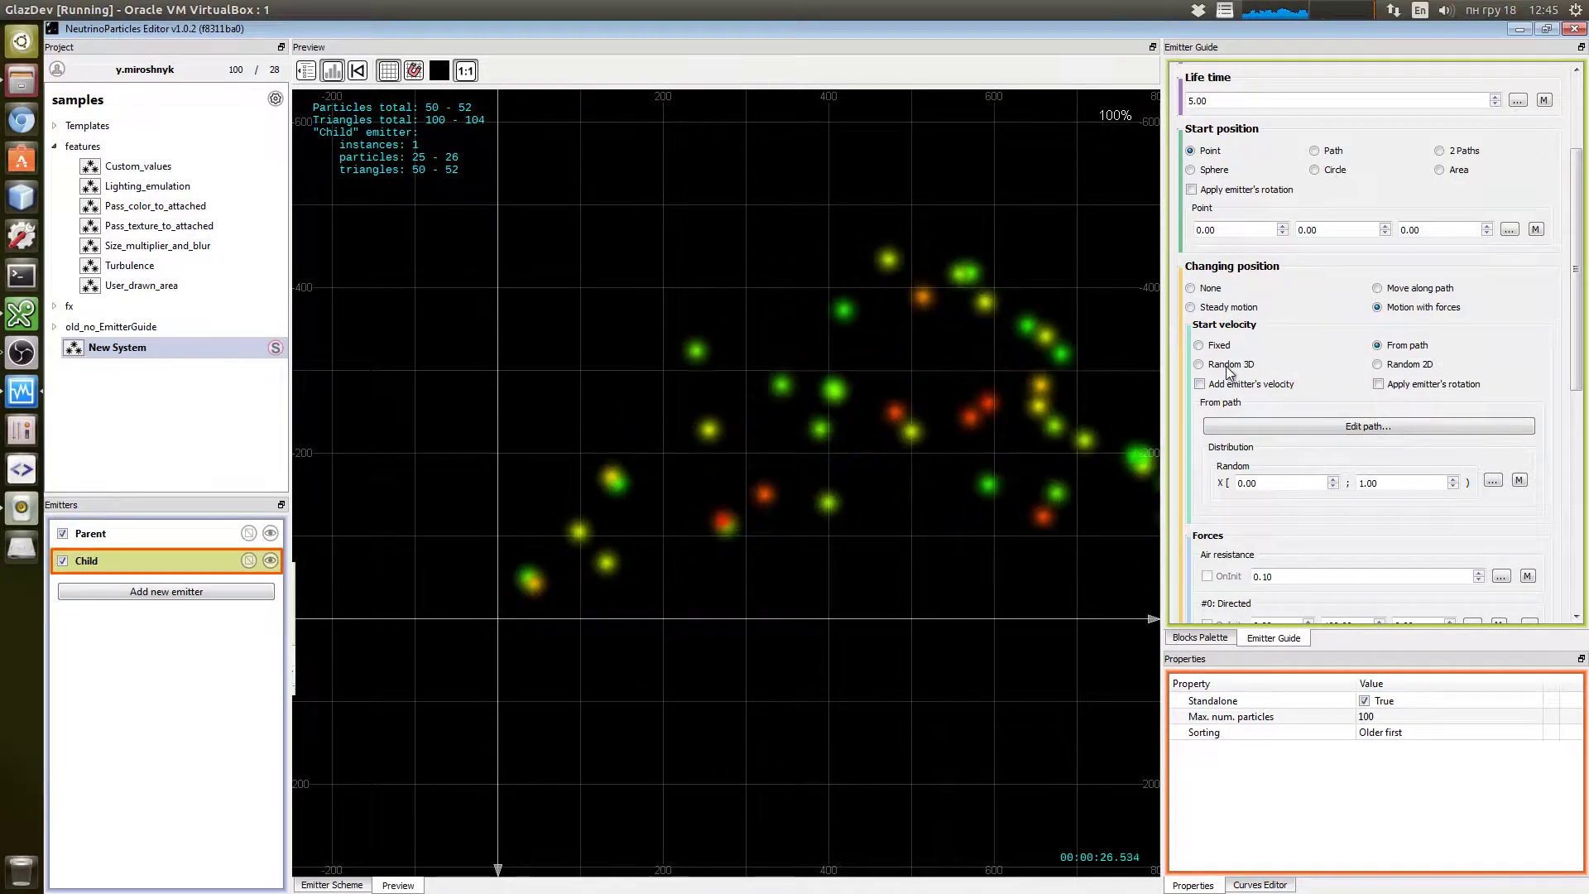
left_click(1199, 364)
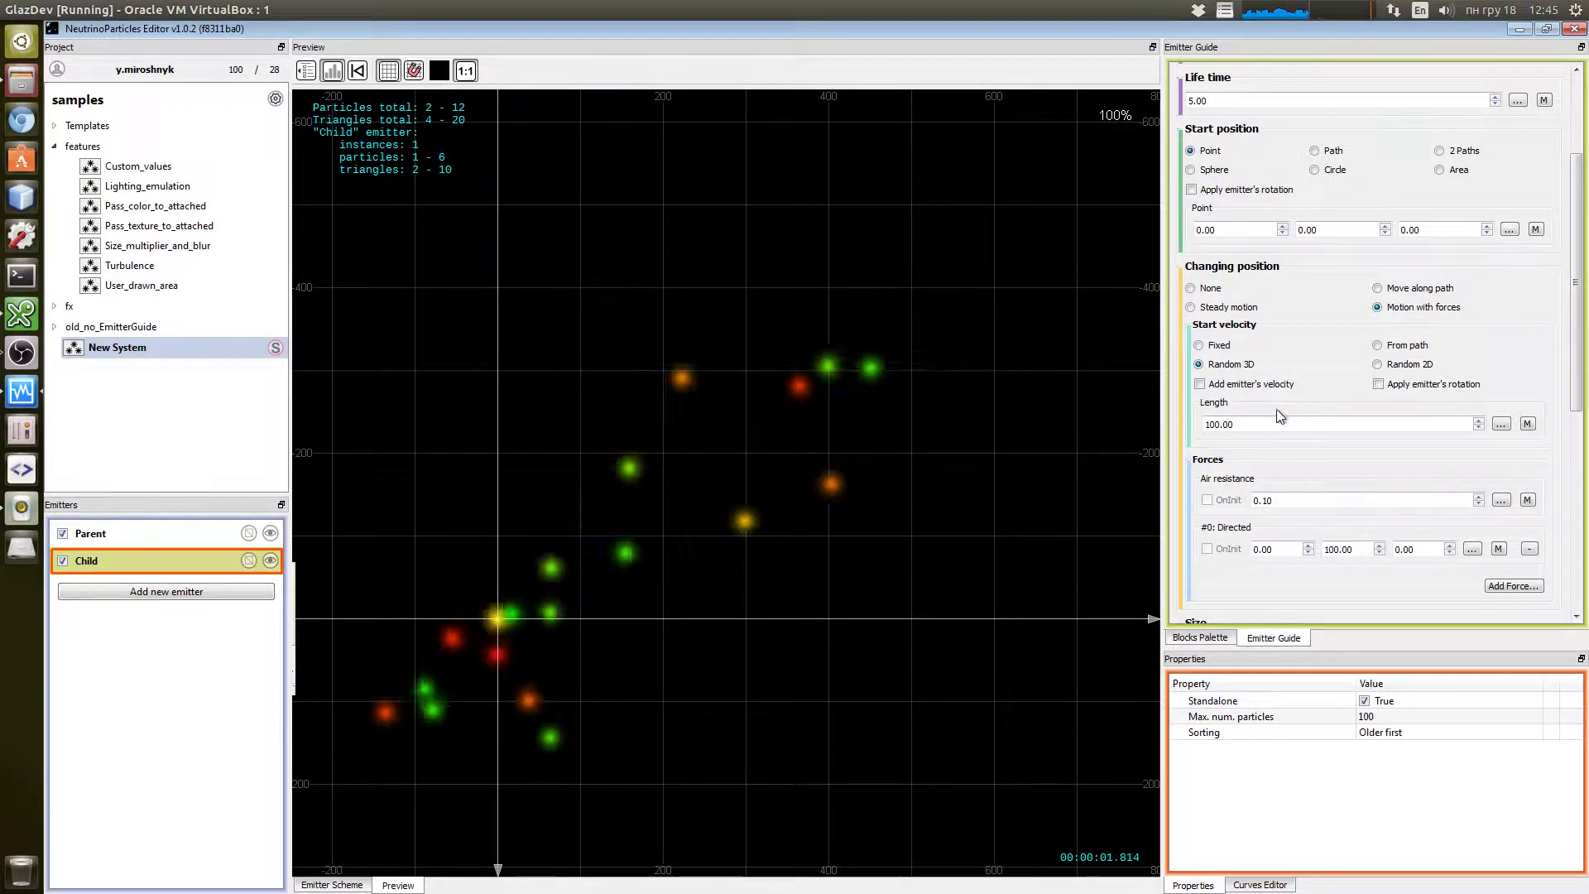
mouse_move(122, 567)
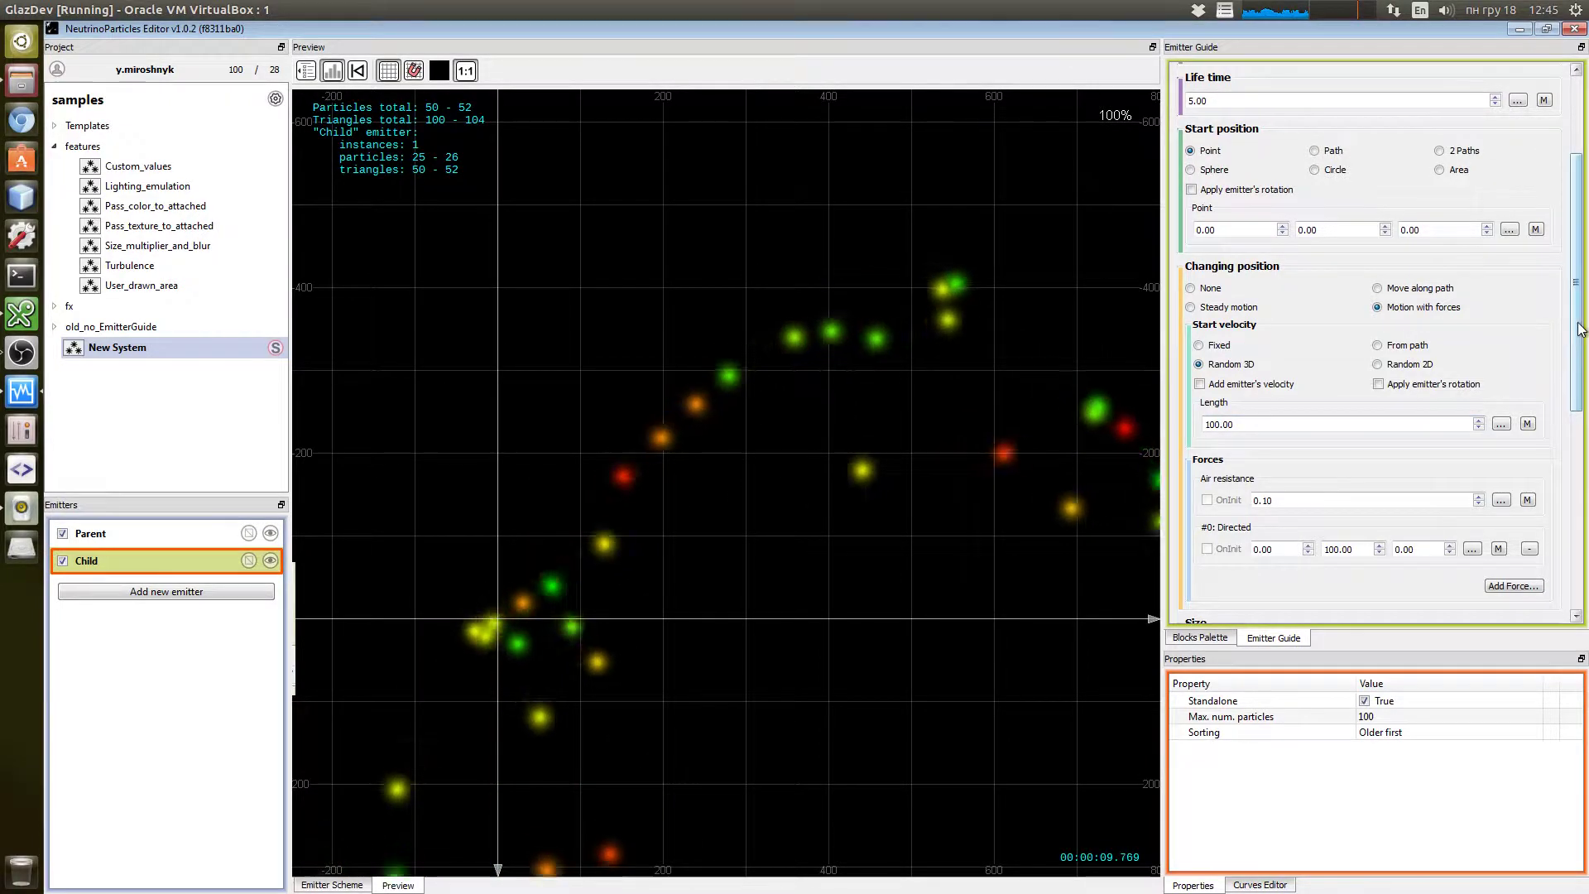
left_click_drag(1577, 330, 1577, 379)
left_click_drag(1241, 318, 1150, 319)
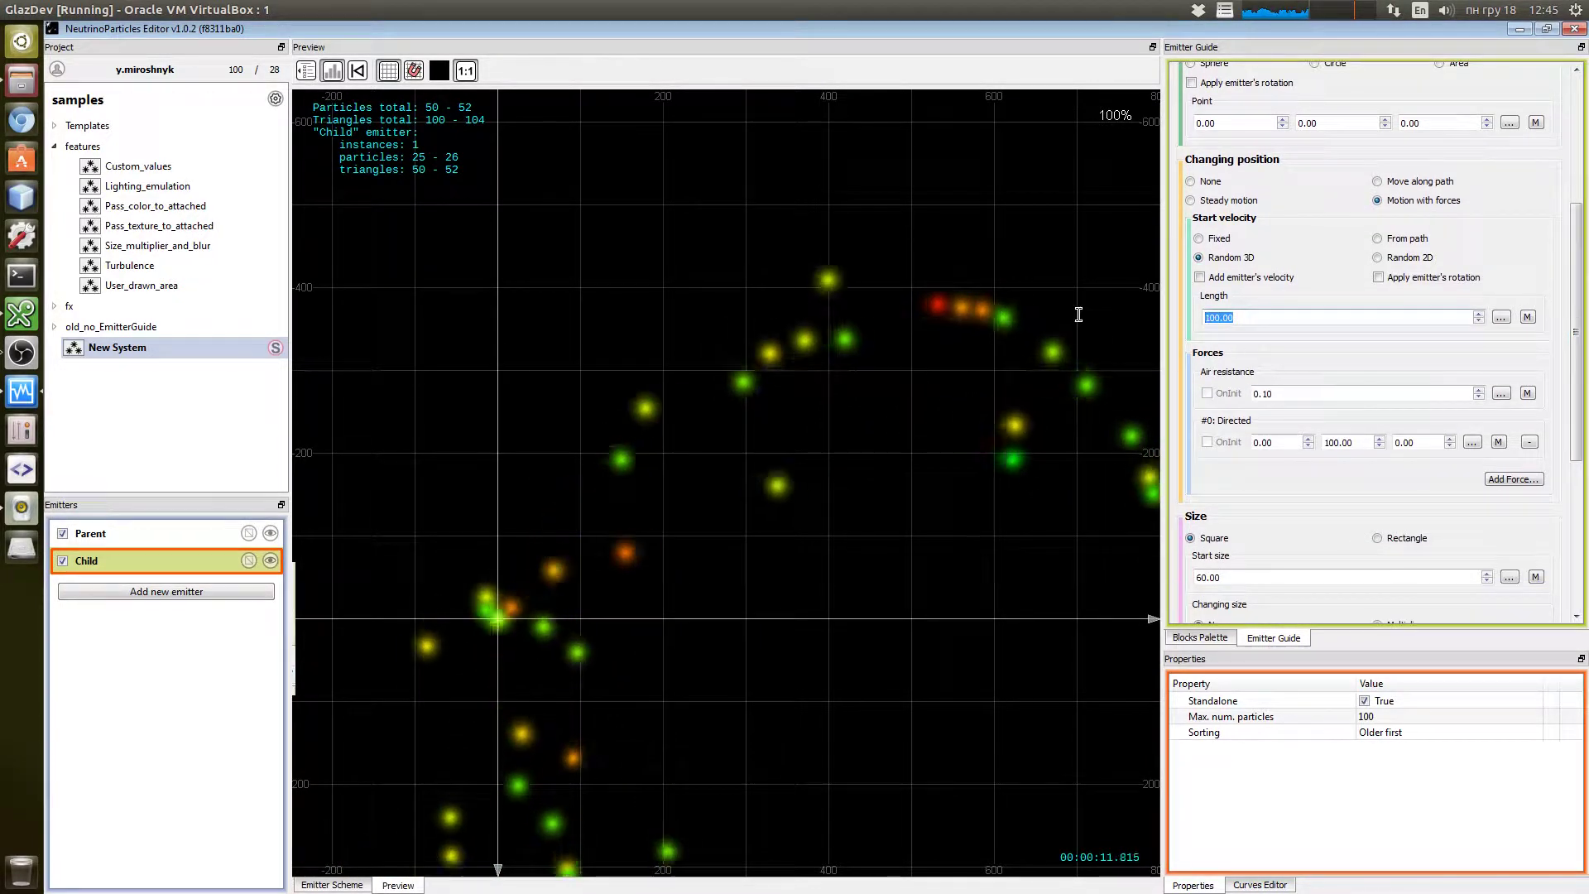
- Set the Child particles' start size to 20 and convert it into a random range from 10 to 30
scroll(1221, 427, "down", 3)
double_click(1221, 427)
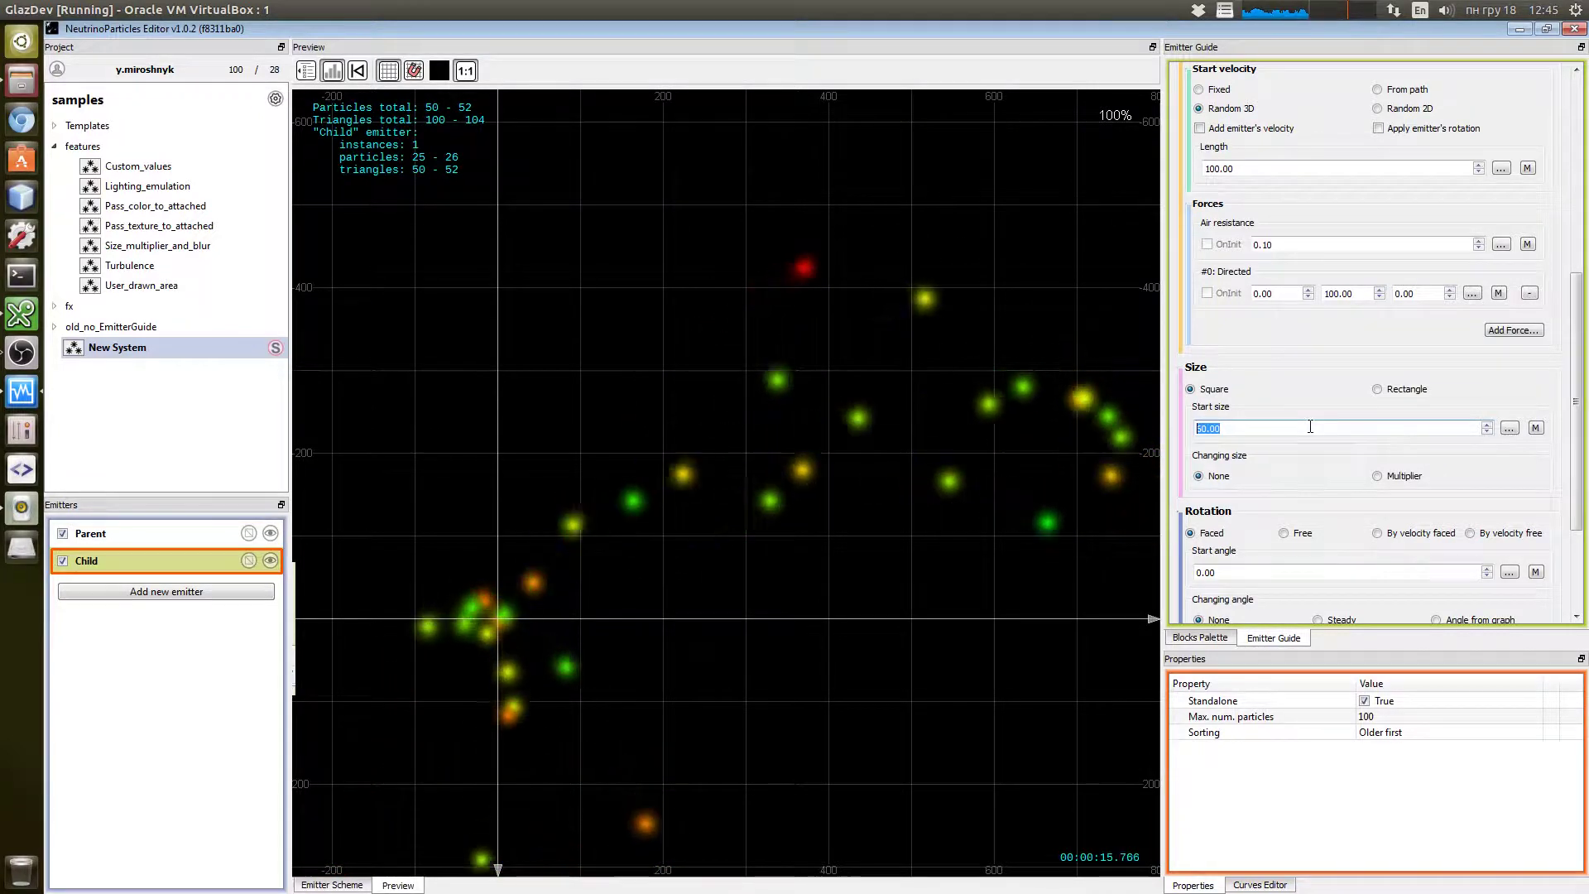
type("20")
key("Return")
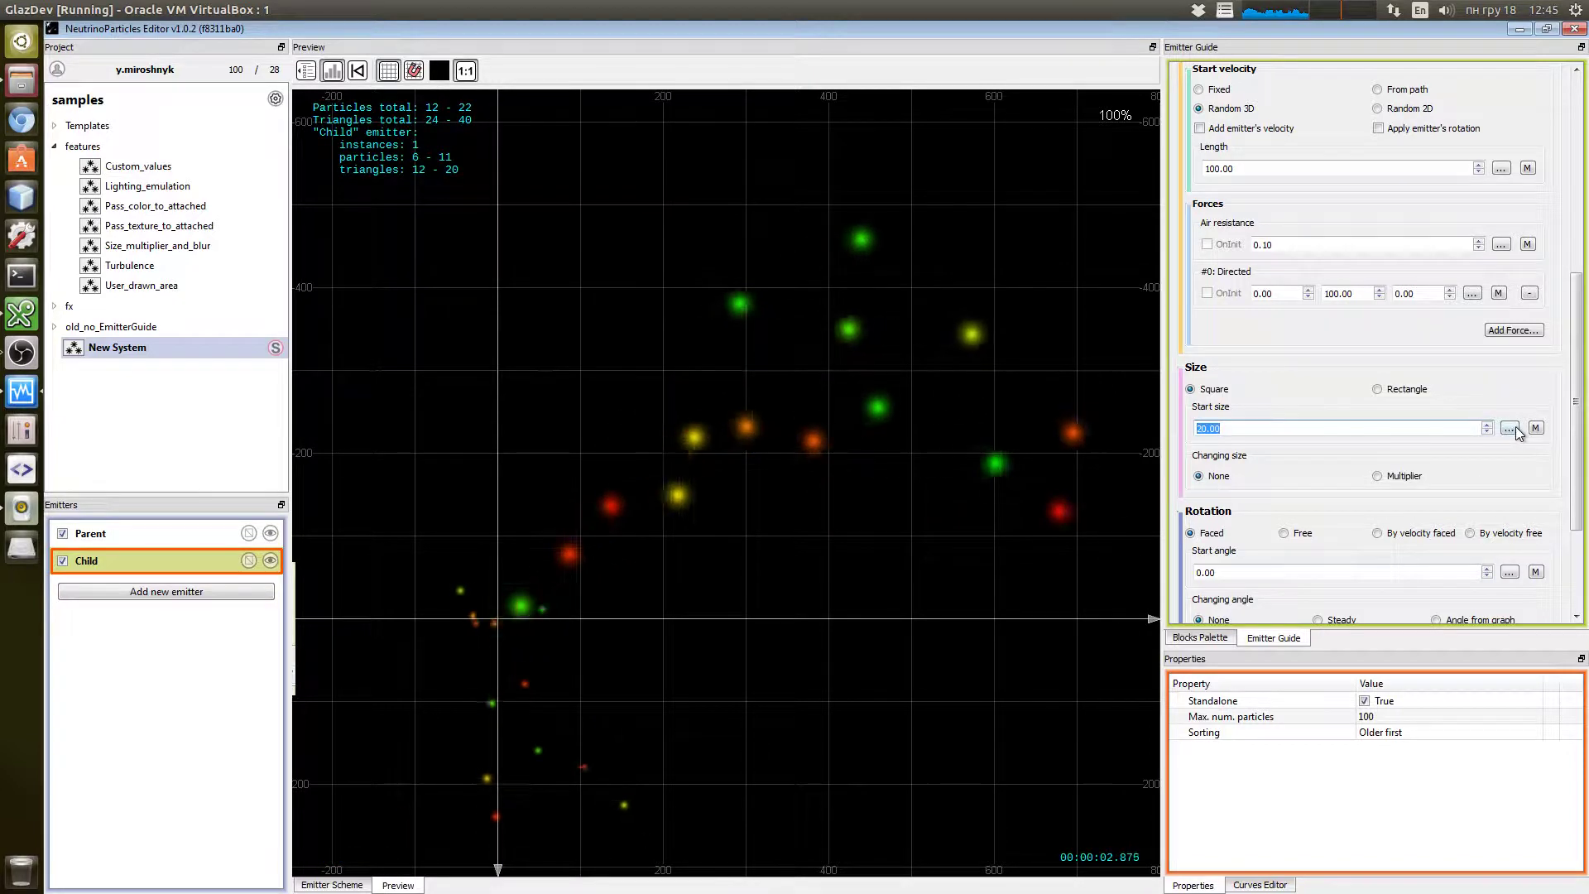
left_click(1520, 456)
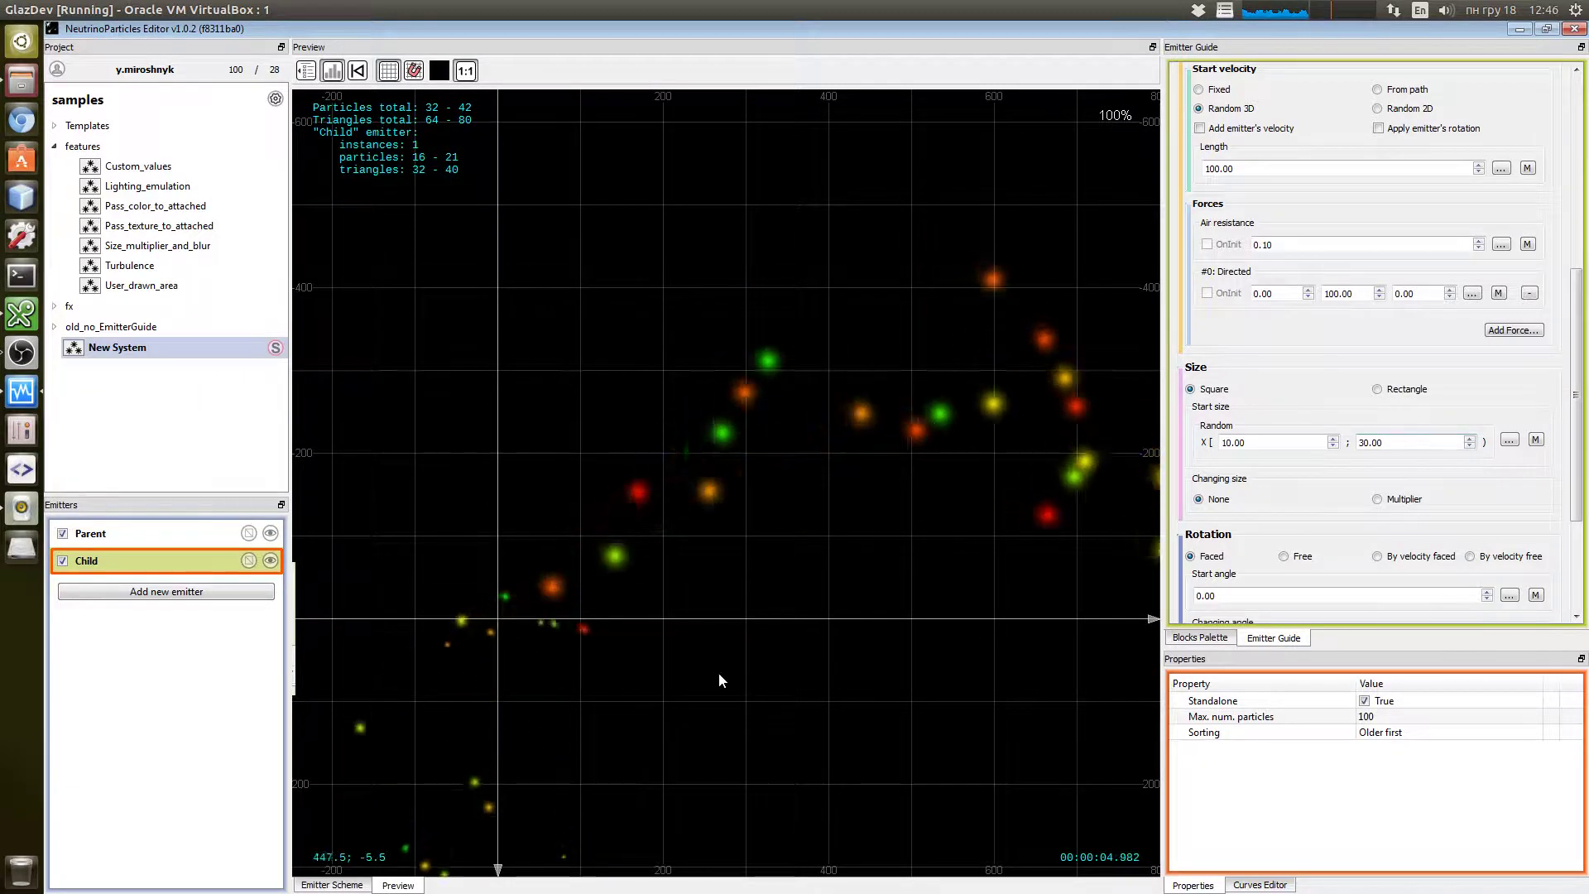
- Set the length of the Child's Random 3D start velocity to 10
left_click_drag(683, 694, 697, 664)
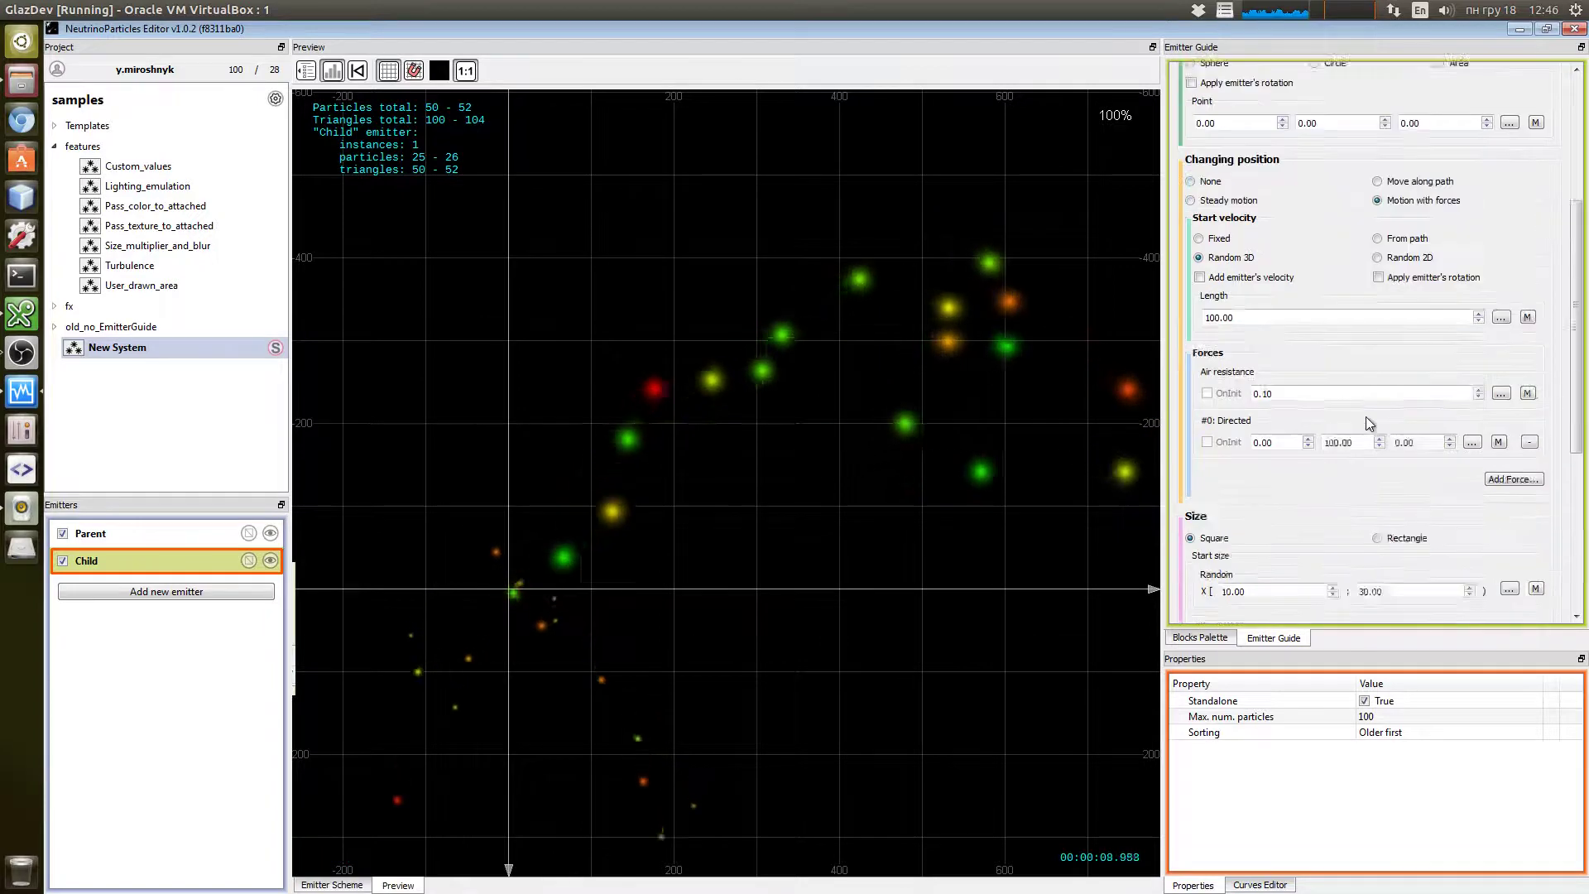
scroll(1365, 415, "up", 4)
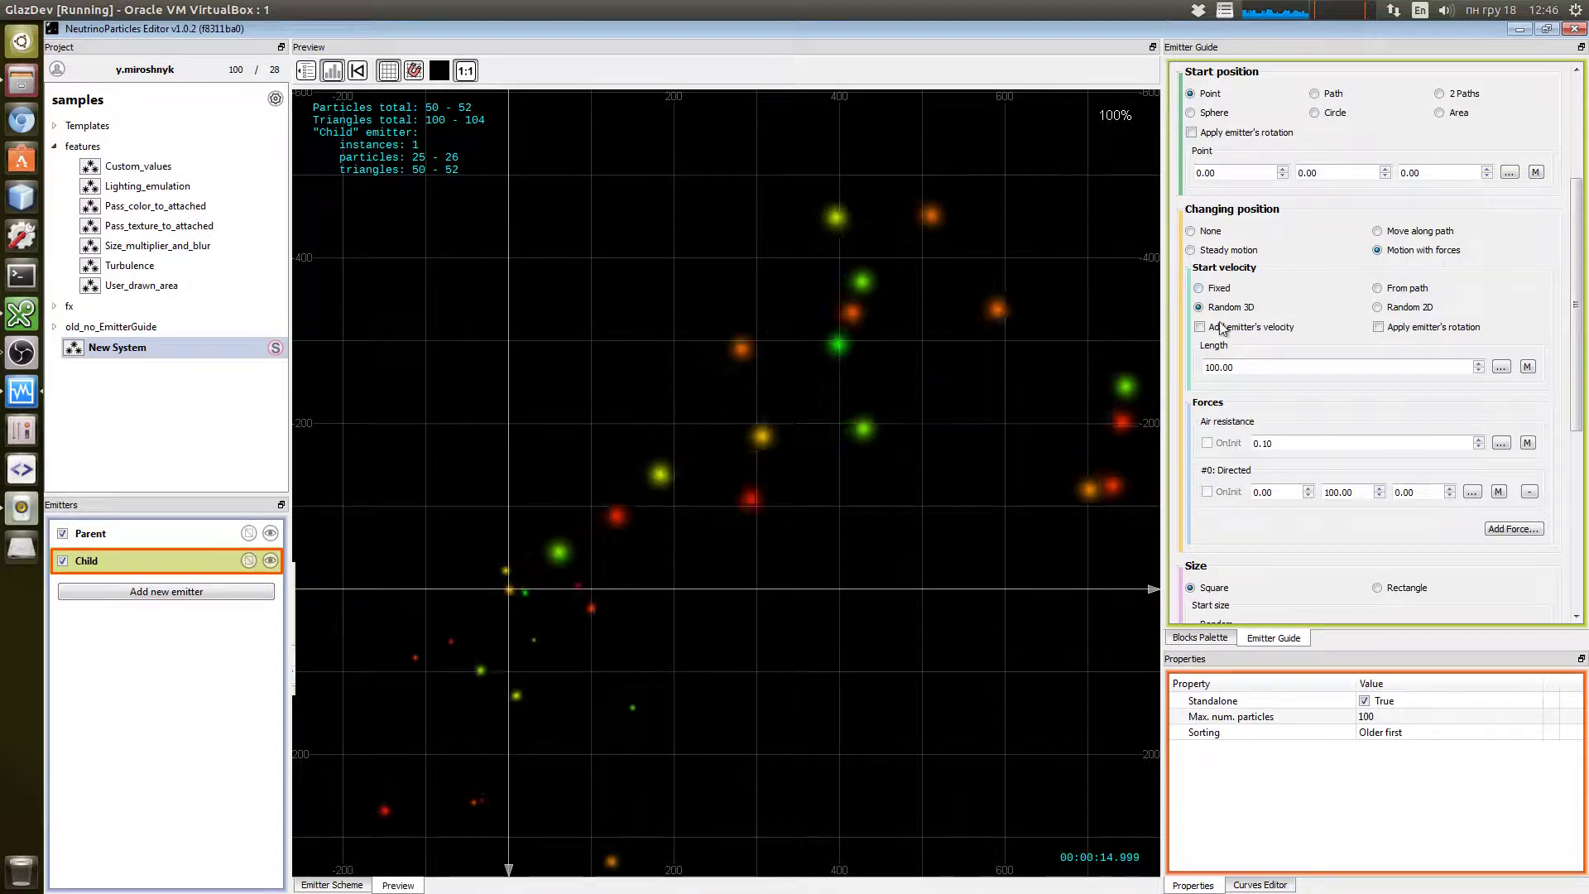
key("BackSpace")
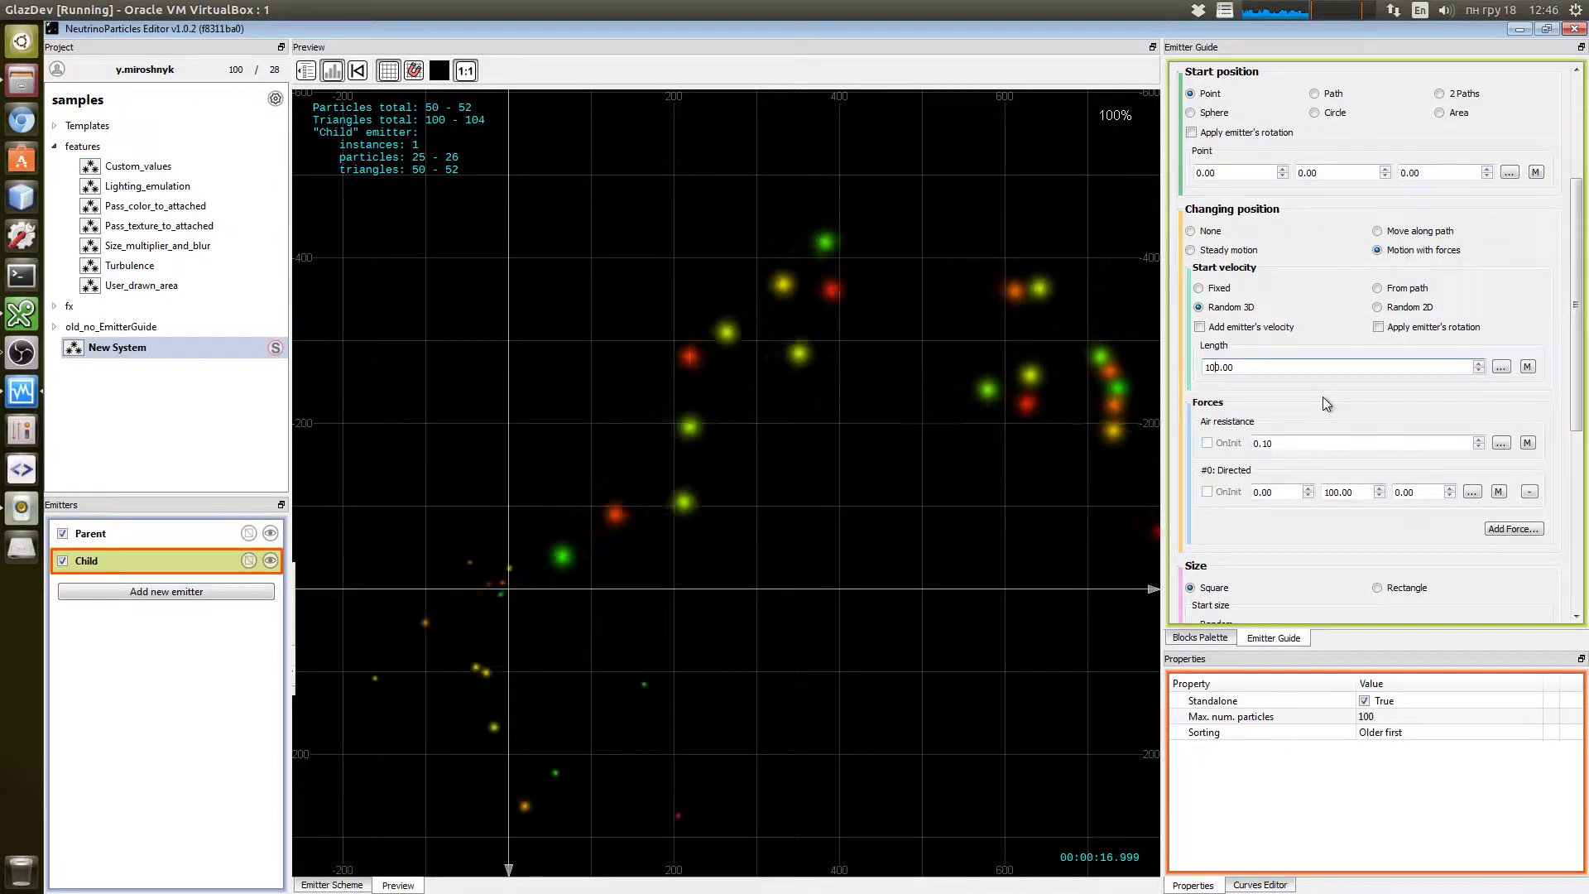
key("Return")
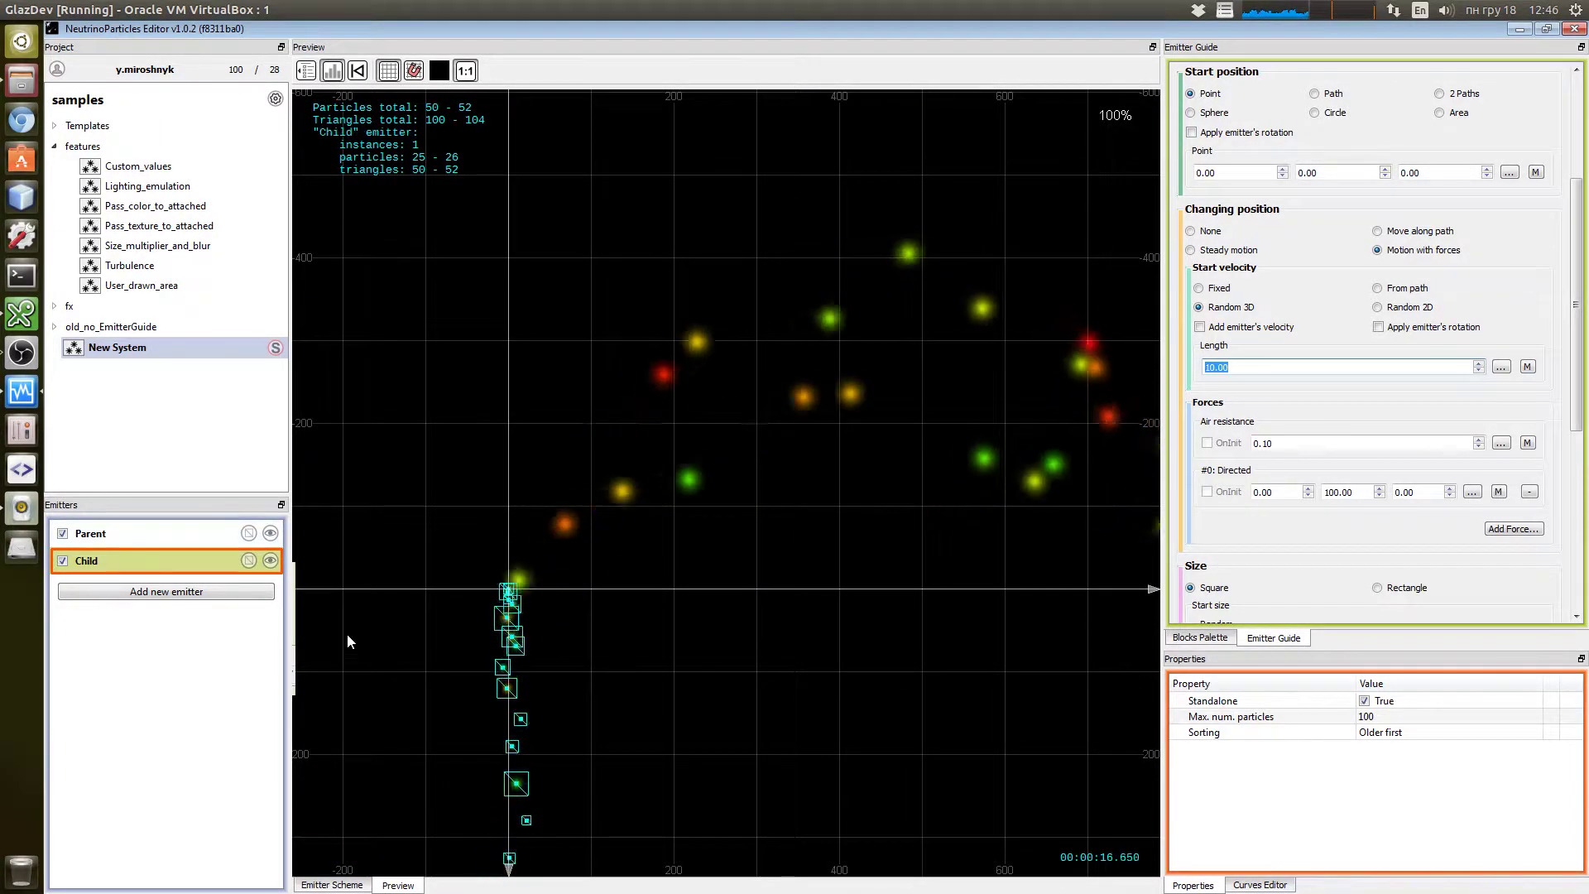
- Add an AttachedEmitter block below Color in the Parent's emitter scheme and shift the positioner, terminator and constructor blocks down
left_click(164, 536)
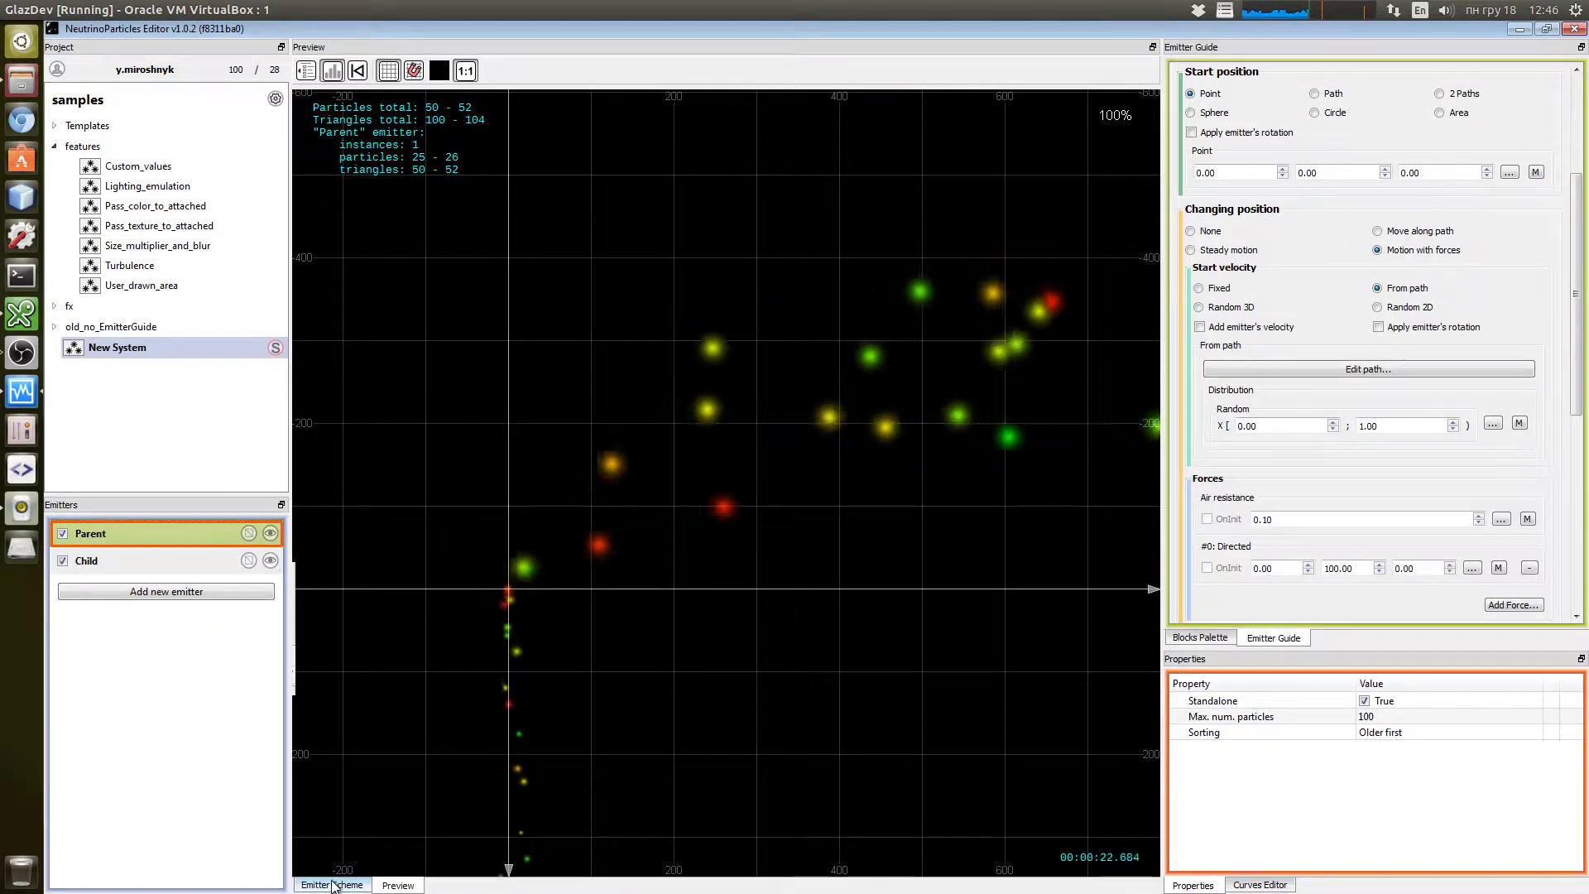
left_click(332, 884)
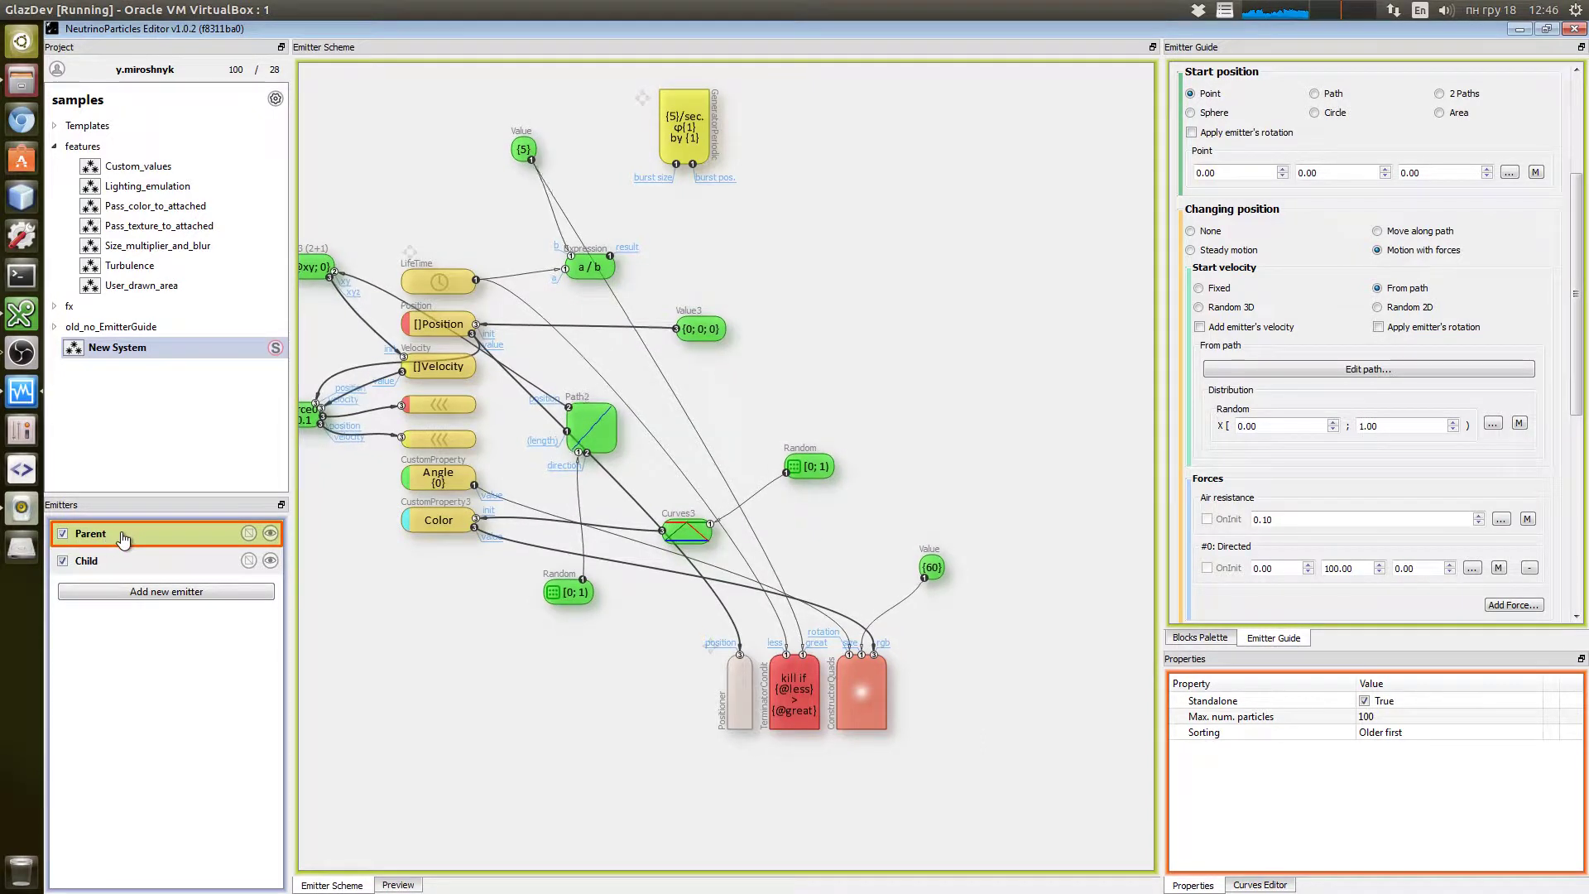
left_click(1210, 639)
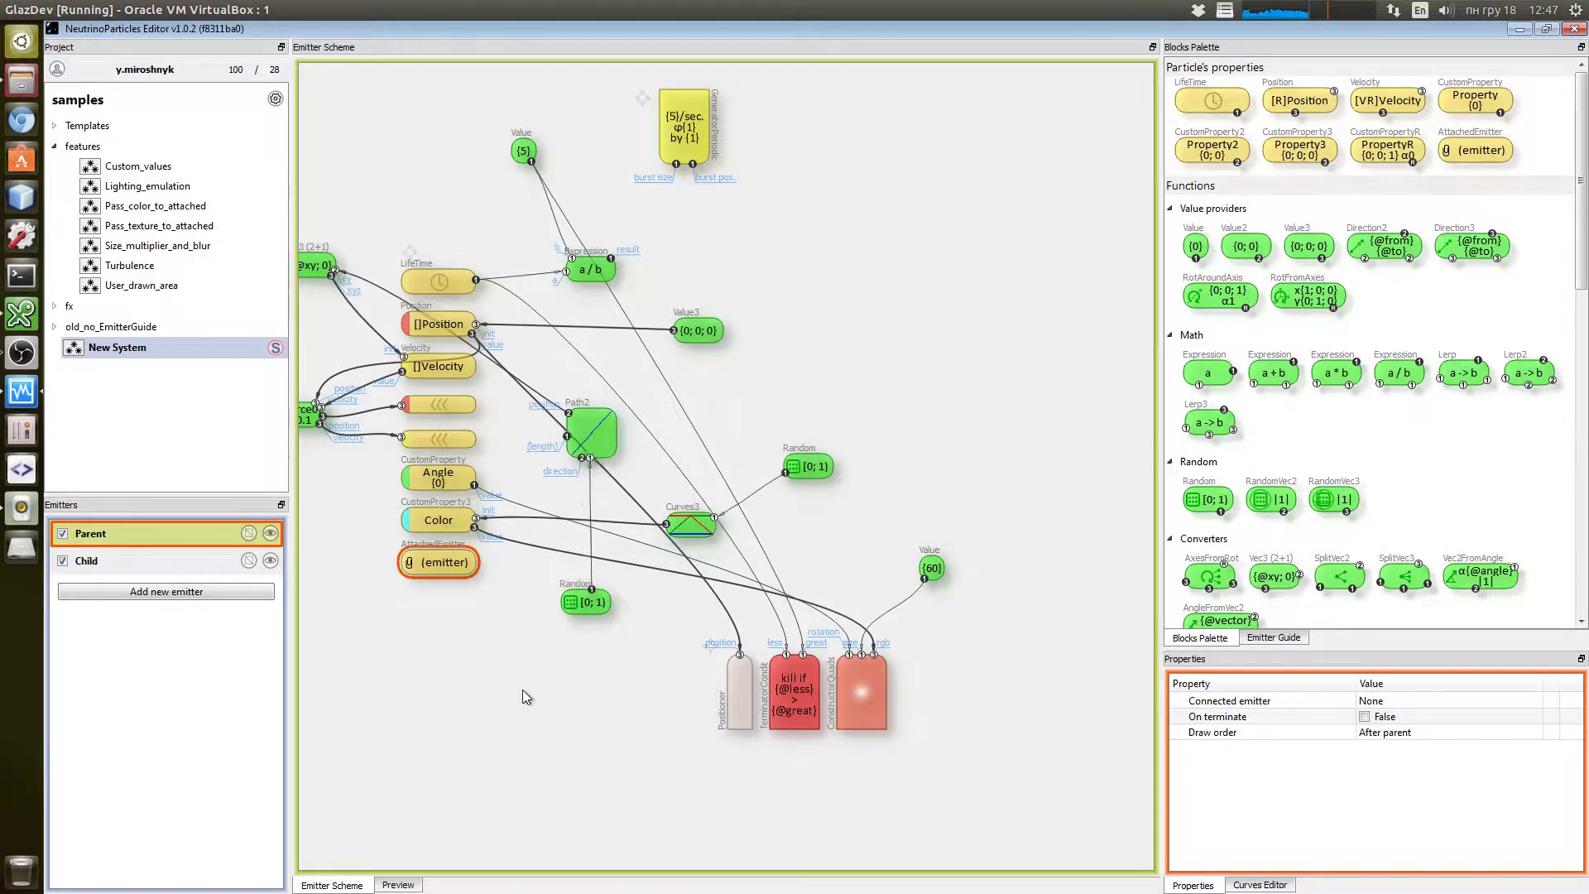
left_click_drag(708, 649, 683, 720)
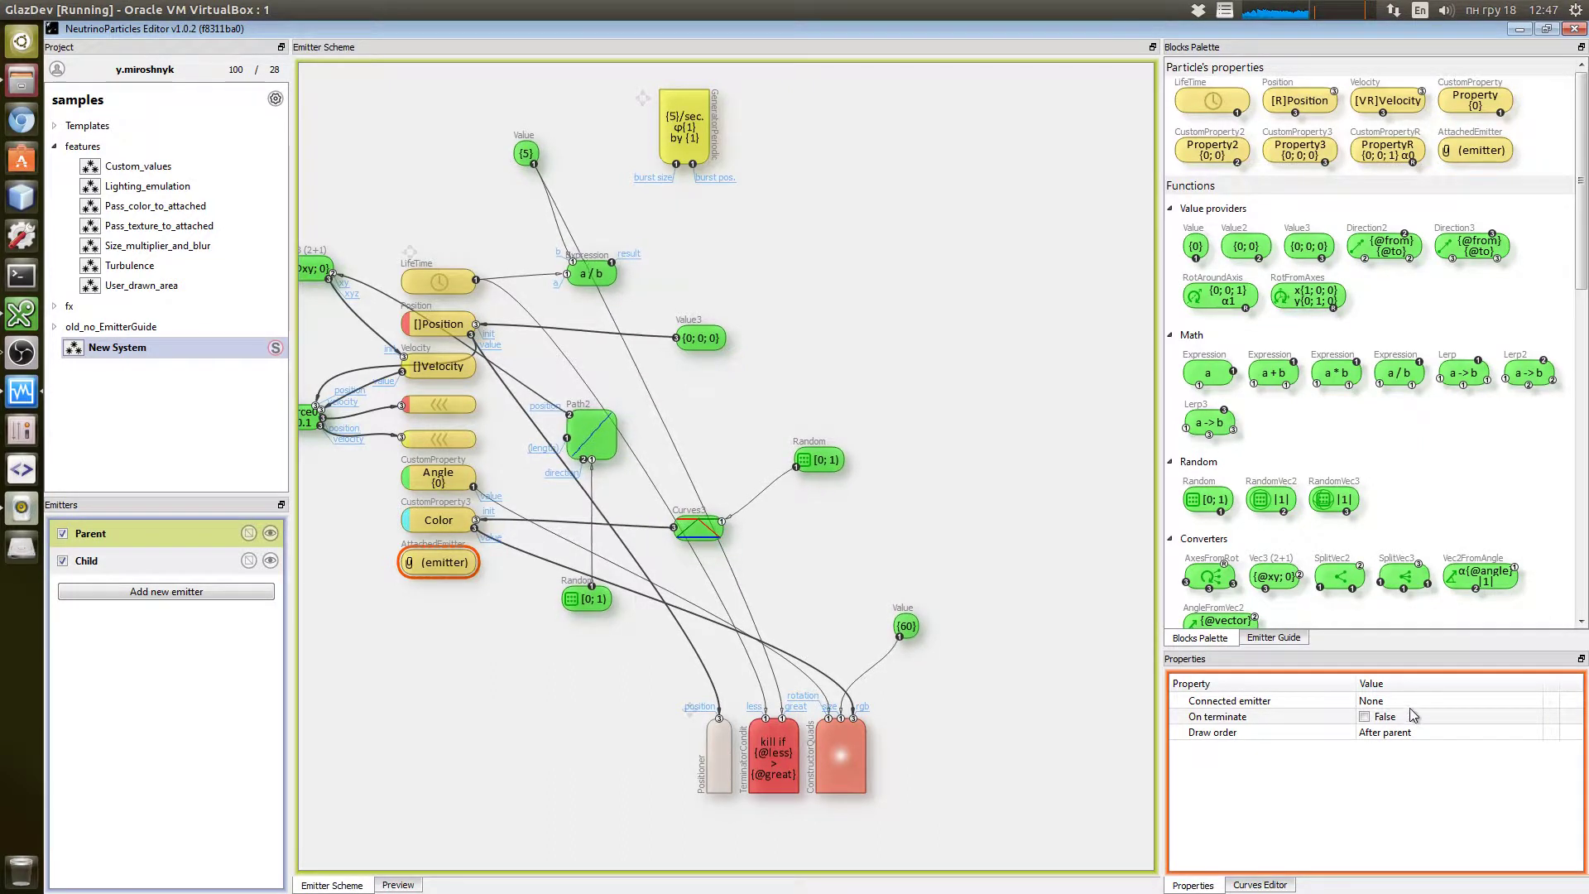
- Connect the Parent's attached emitter block to the Child emitter and show the particle preview
left_click(1421, 702)
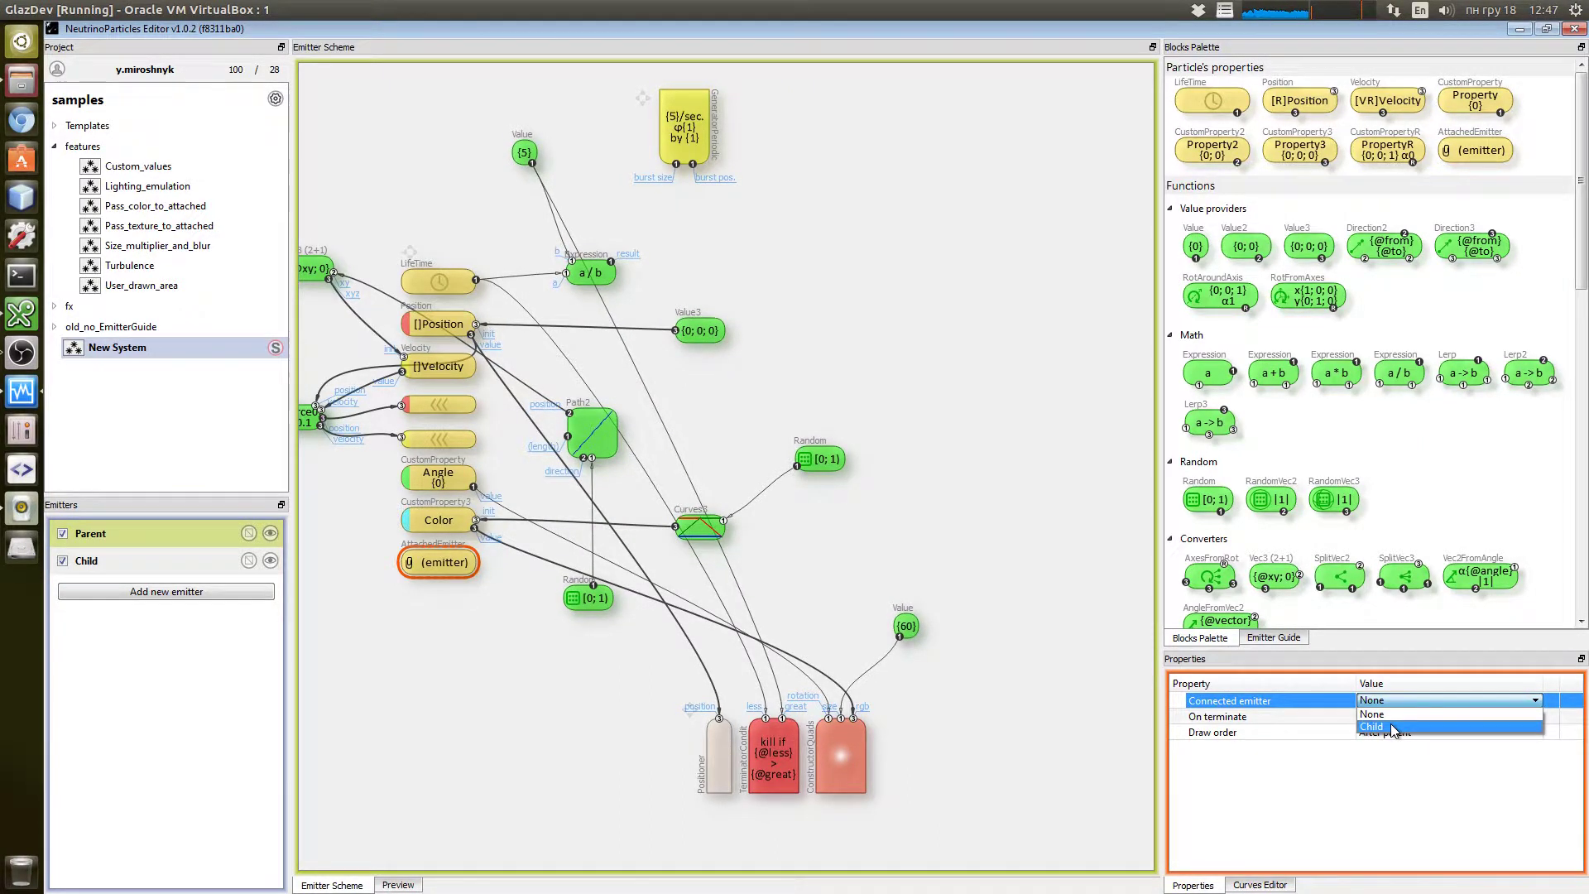
left_click(1393, 727)
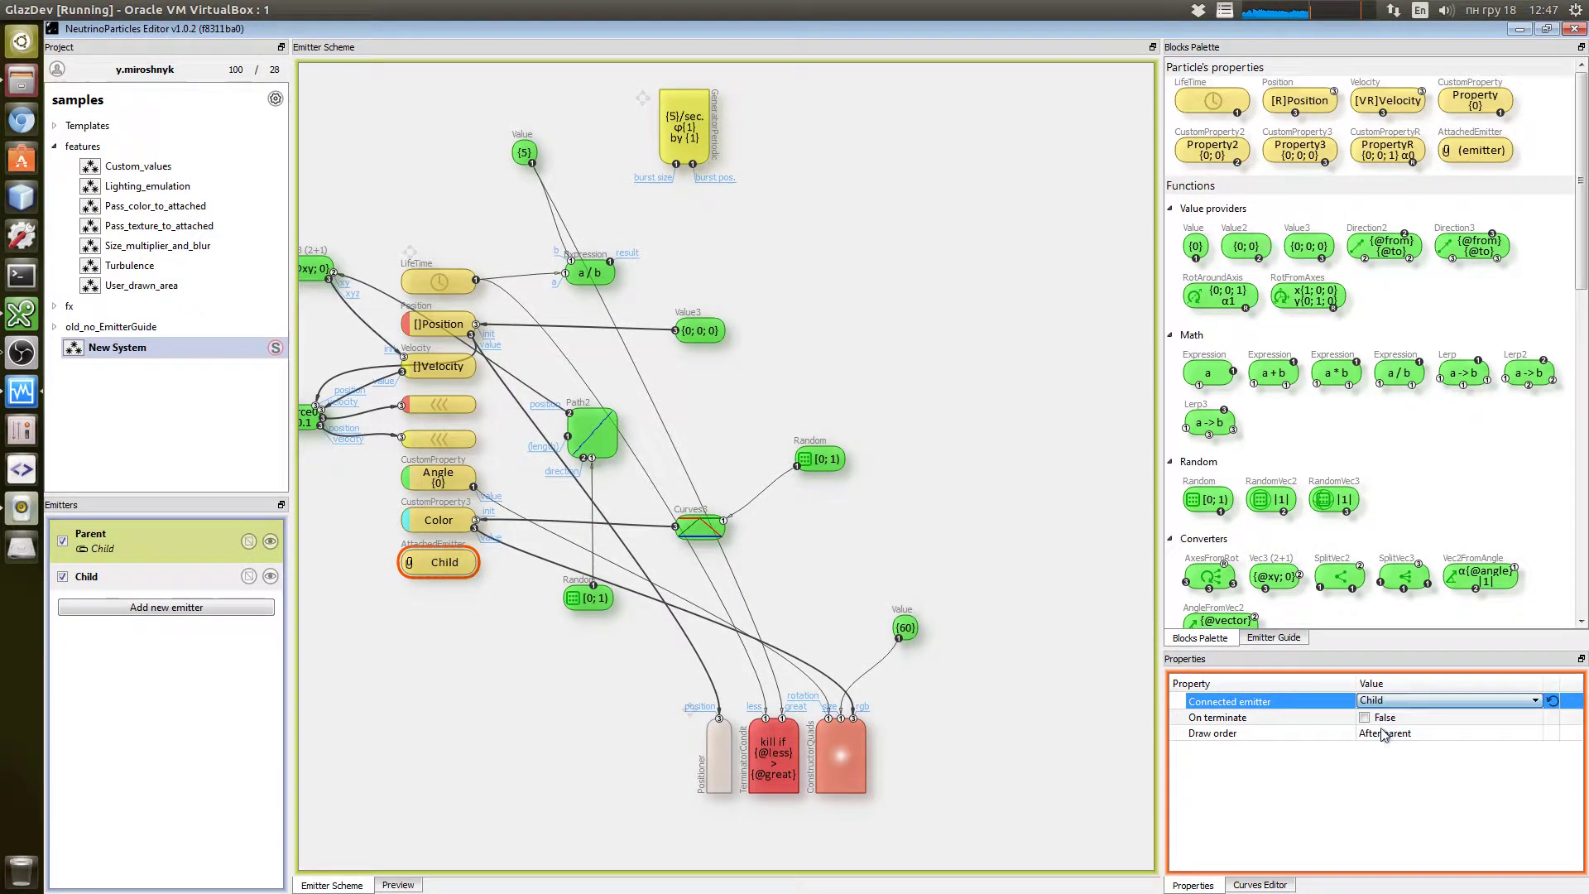
left_click(397, 884)
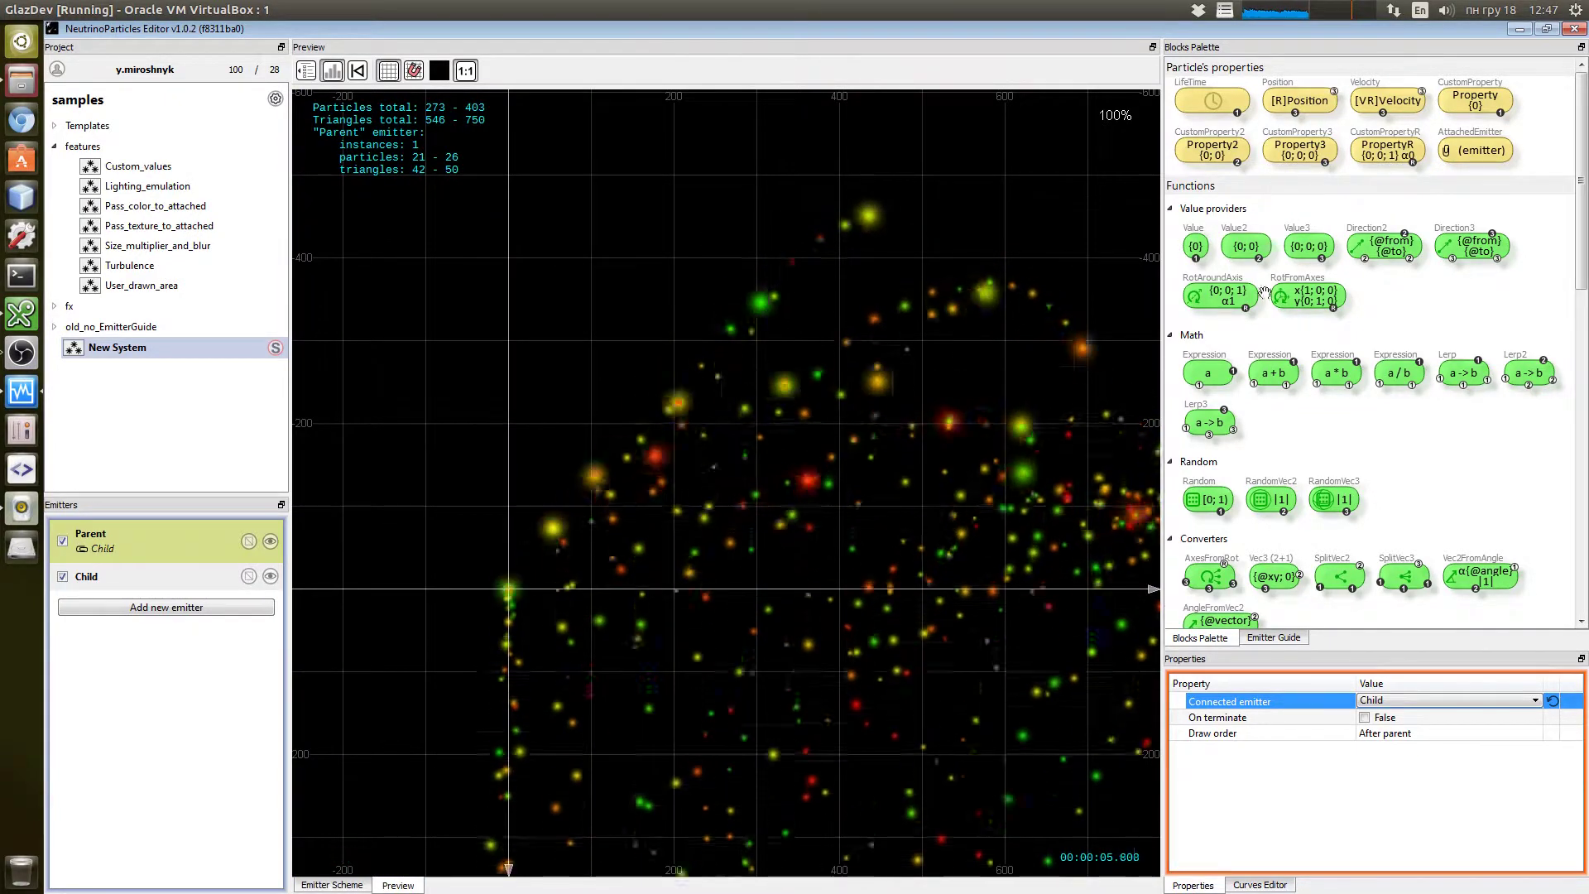
- Turn off Standalone for the Child emitter and switch its generation to From passed distance
left_click(1273, 637)
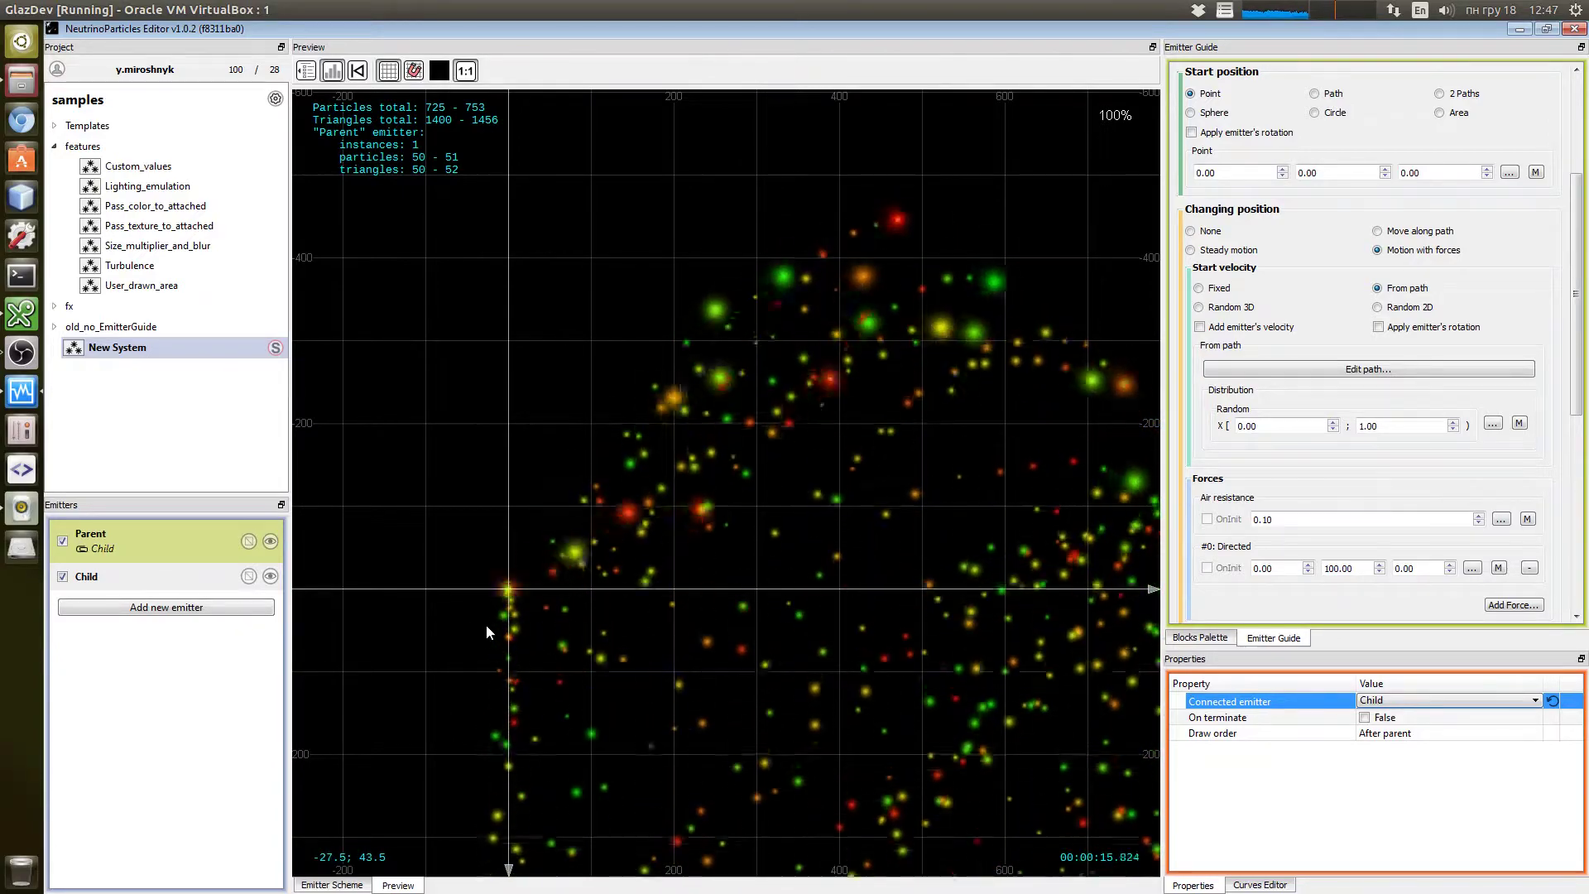
left_click(124, 578)
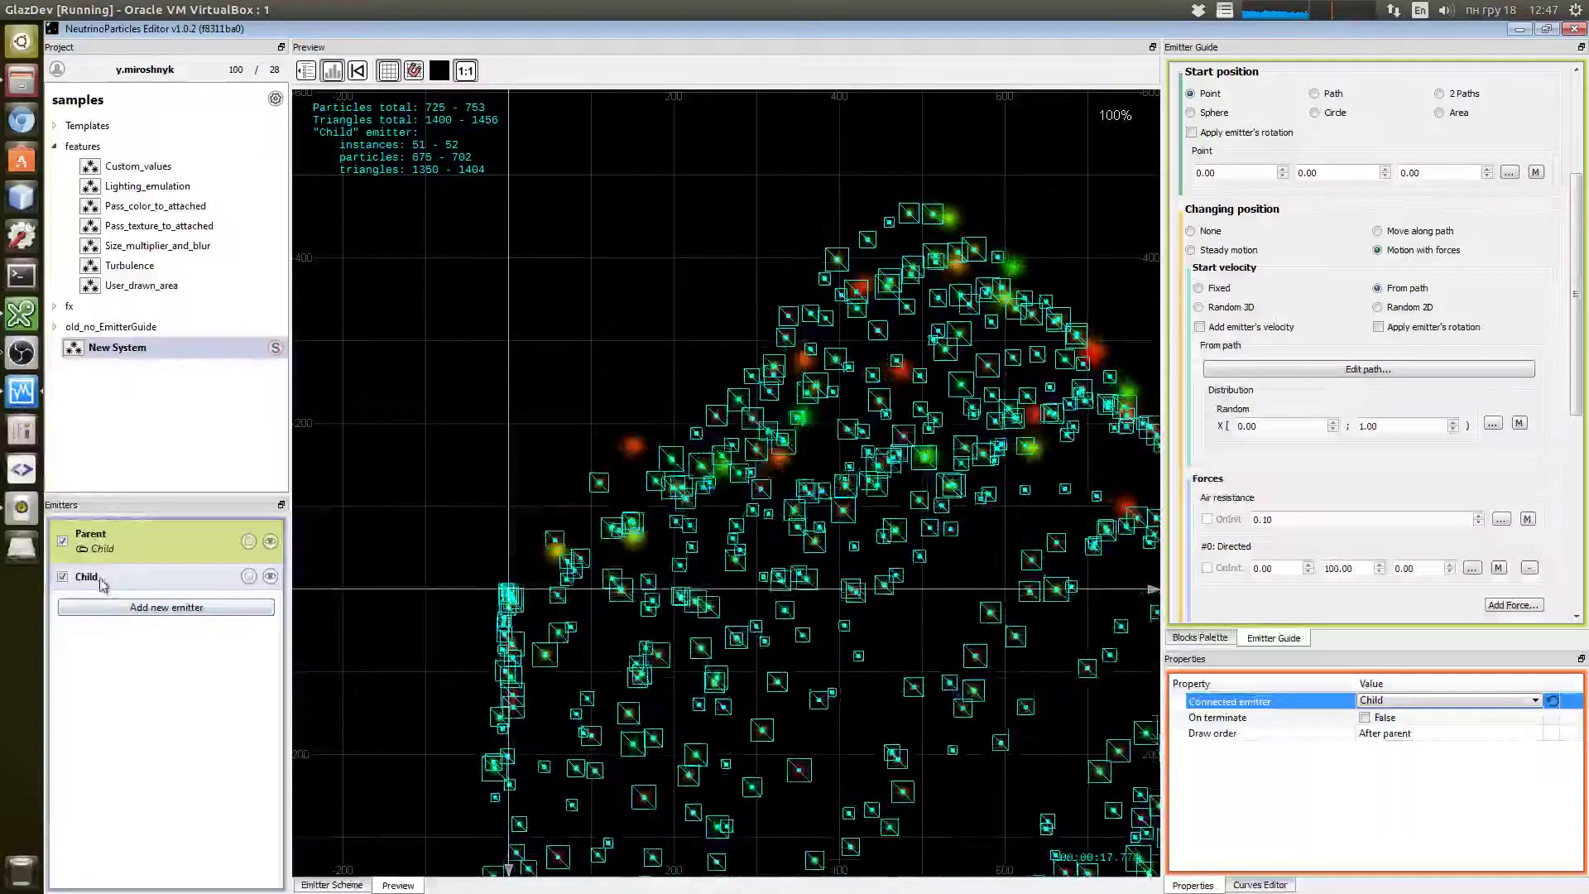
left_click(102, 584)
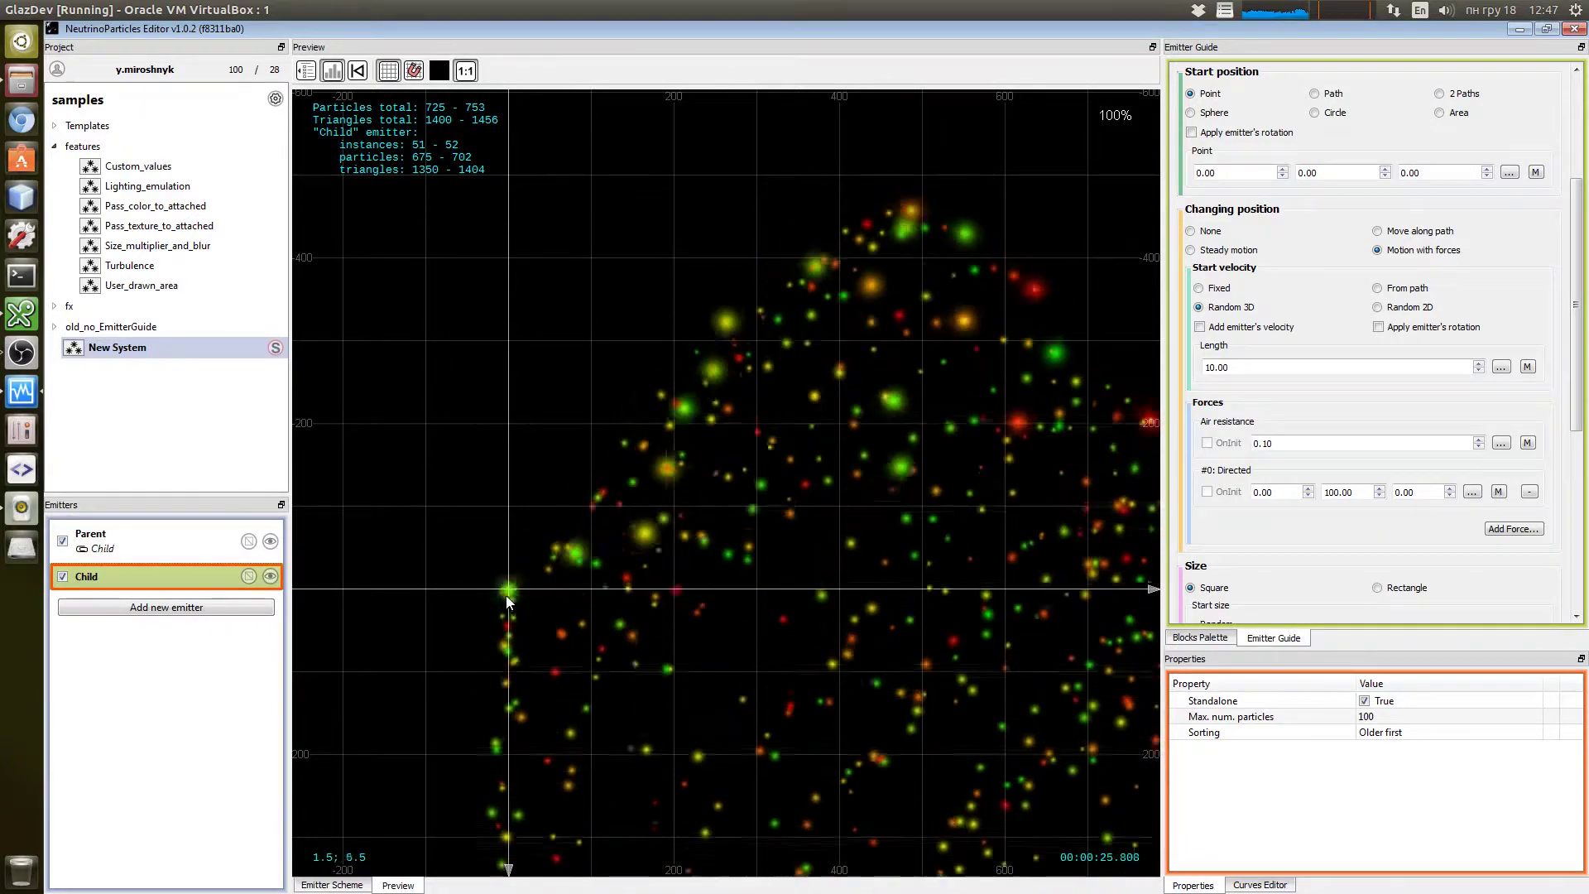
left_click(1364, 701)
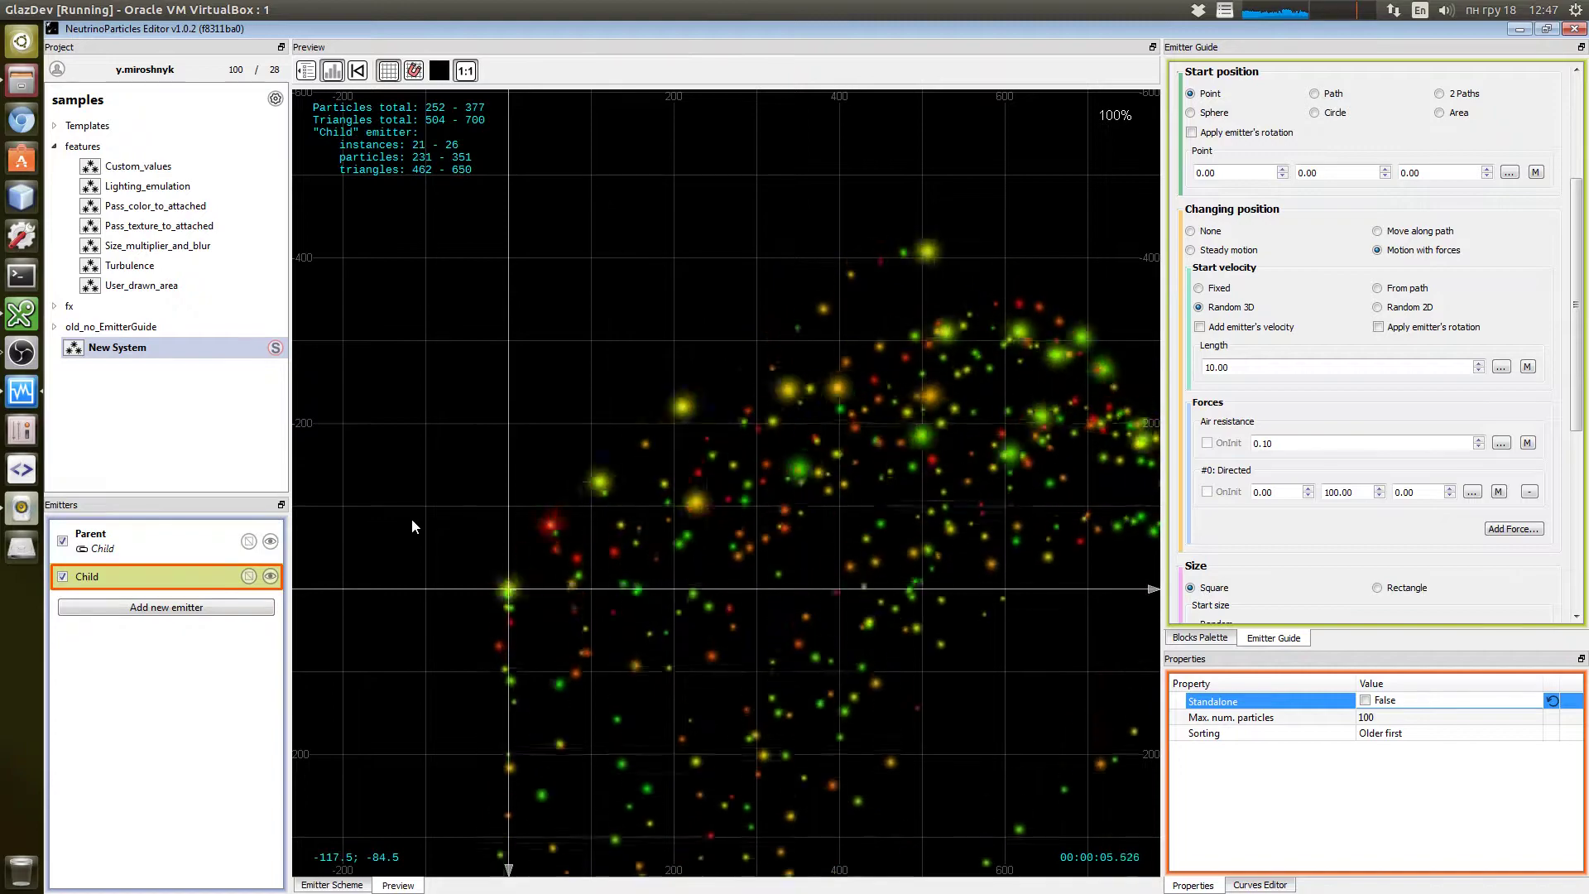
scroll(1283, 377, "up", 5)
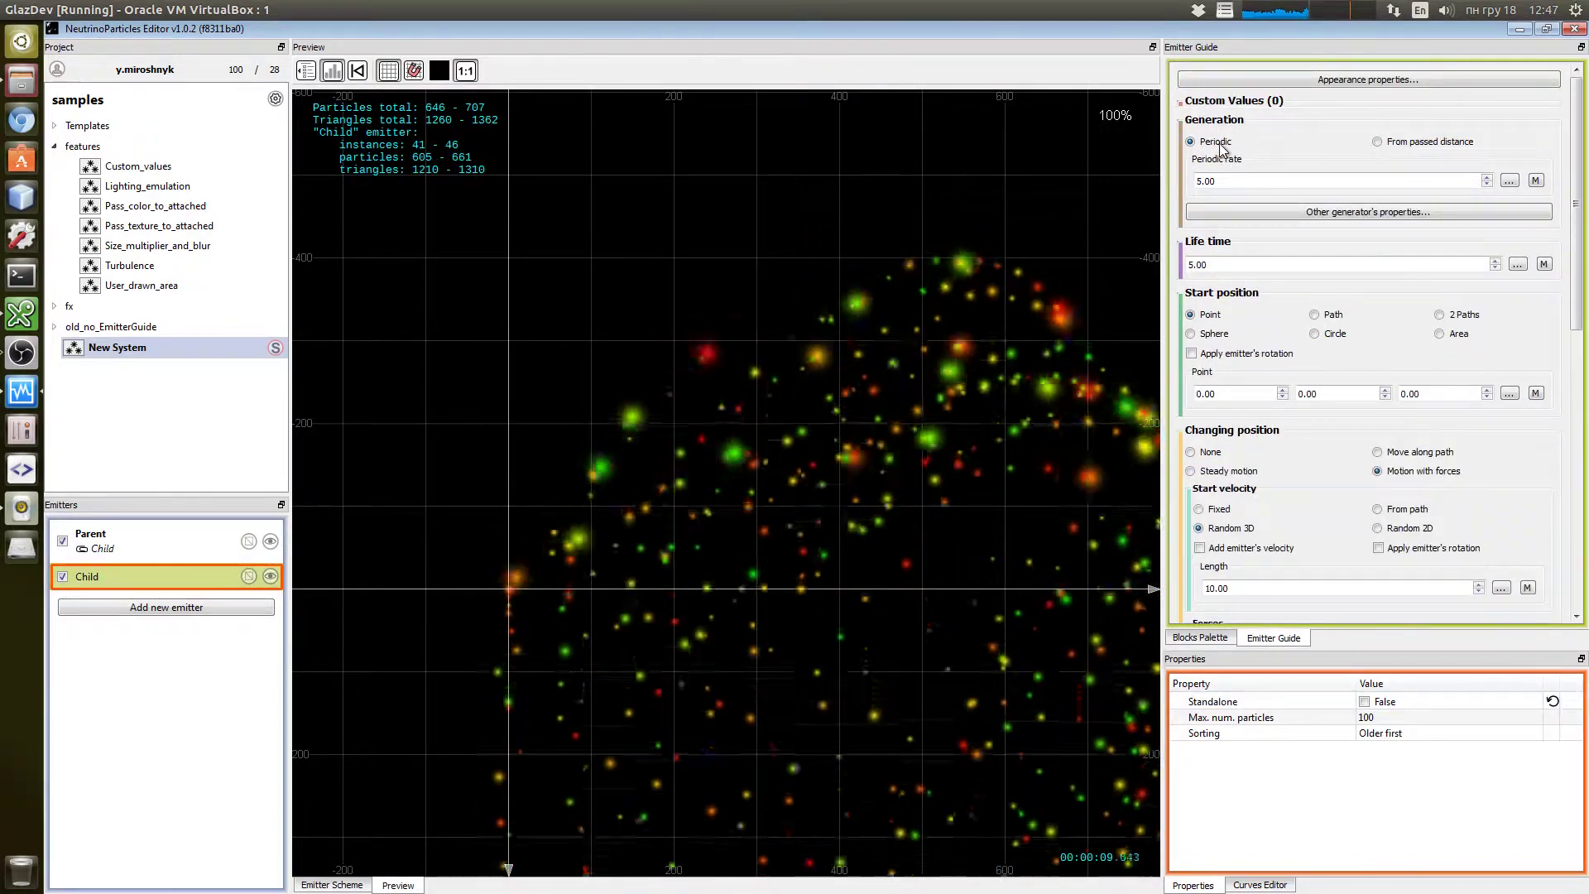
left_click(1378, 142)
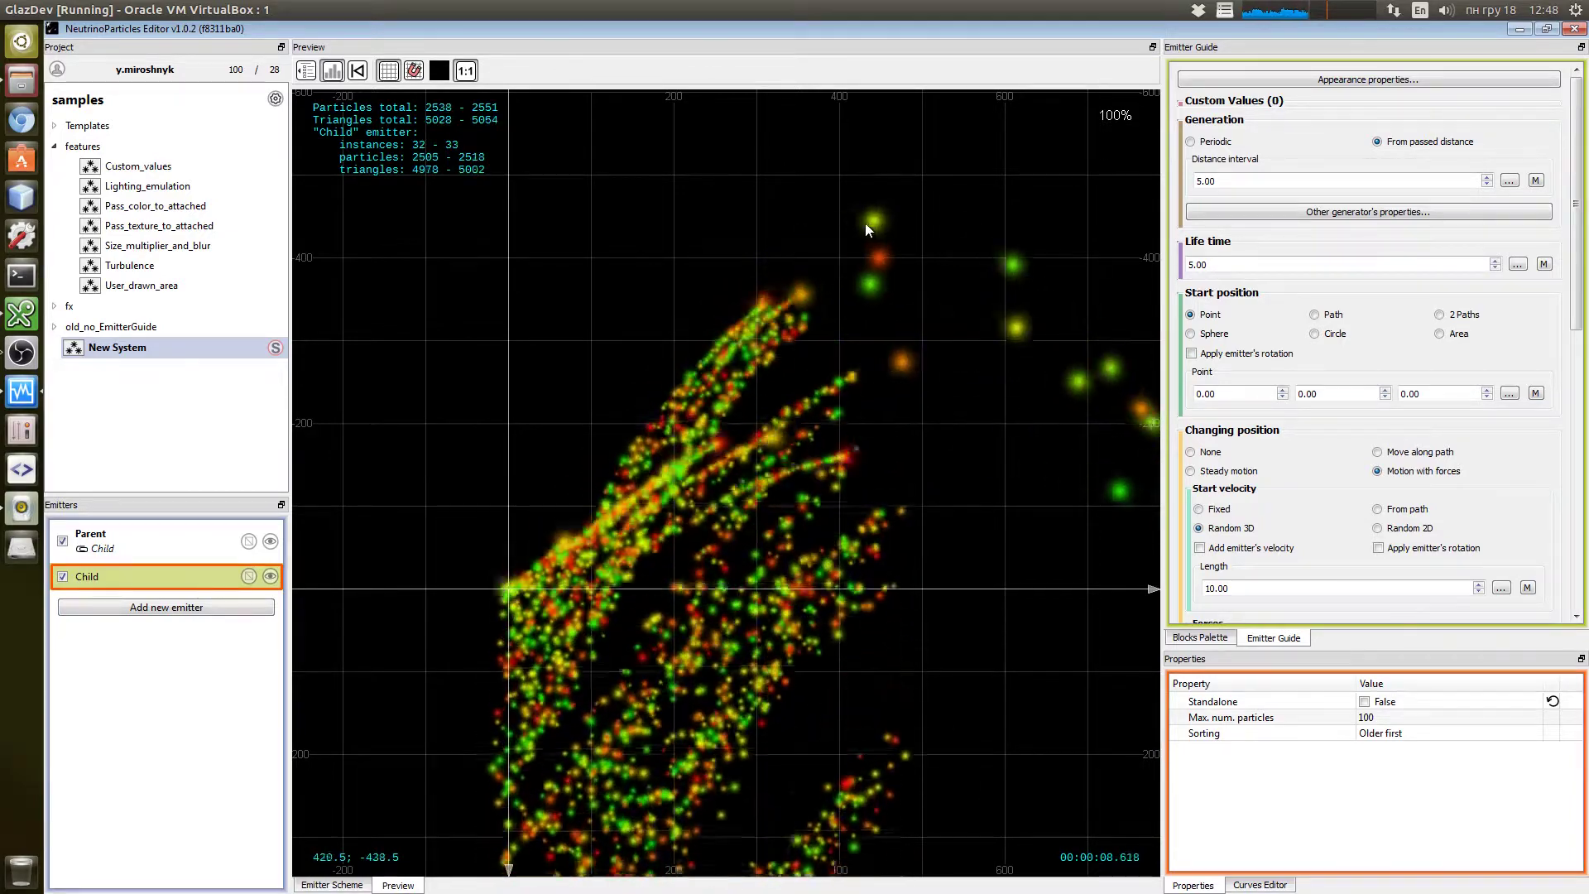
- Set the Child emitter's generation distance interval to 10
left_click_drag(1248, 182, 1189, 183)
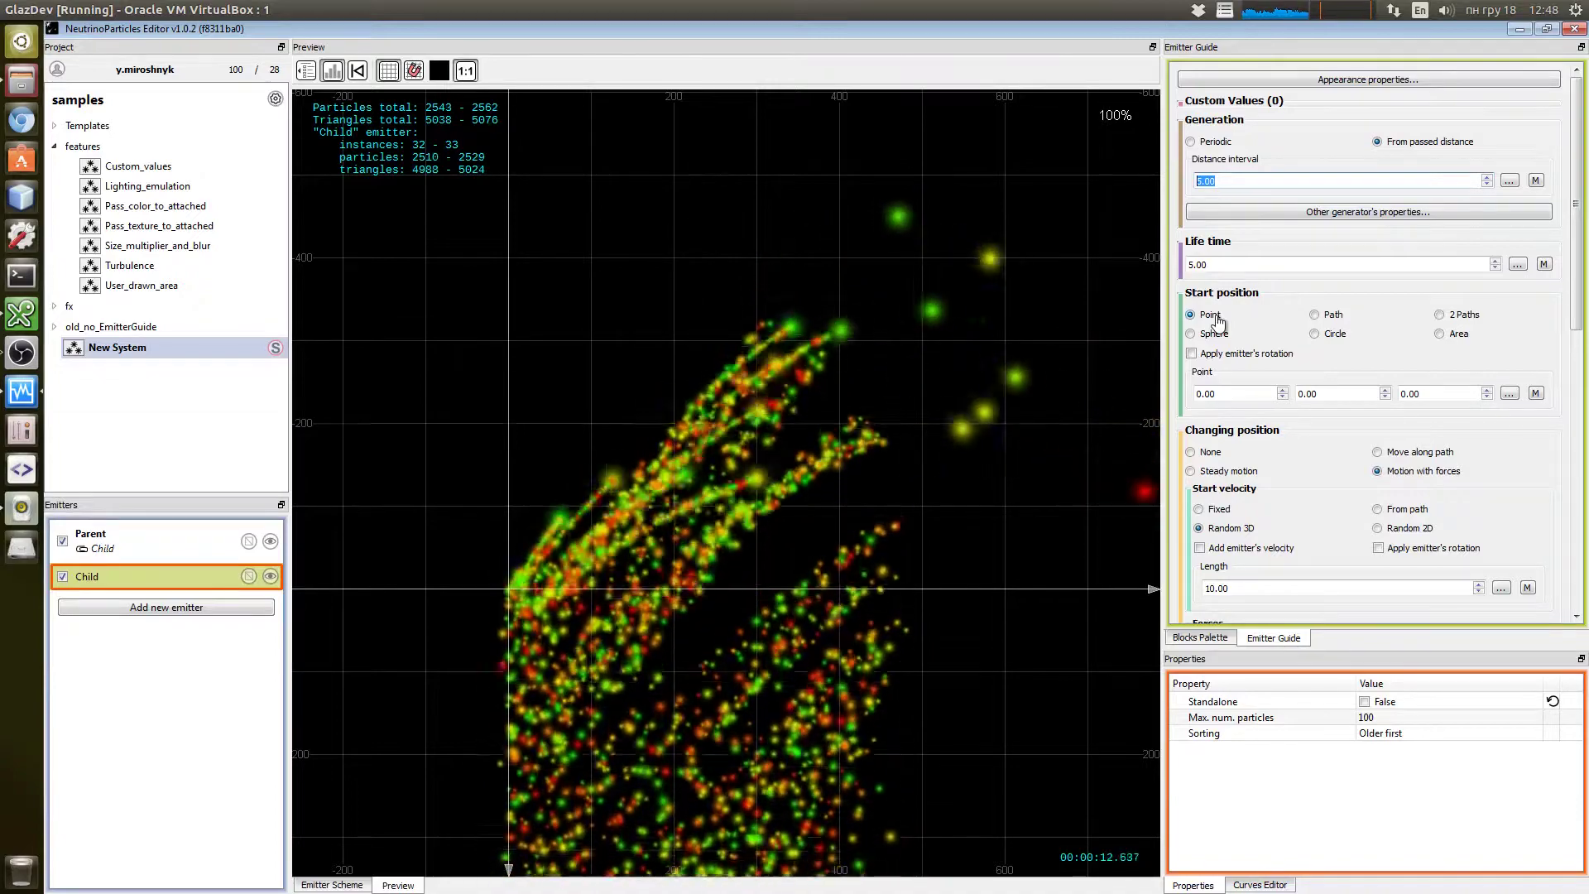
type("10")
key("Return")
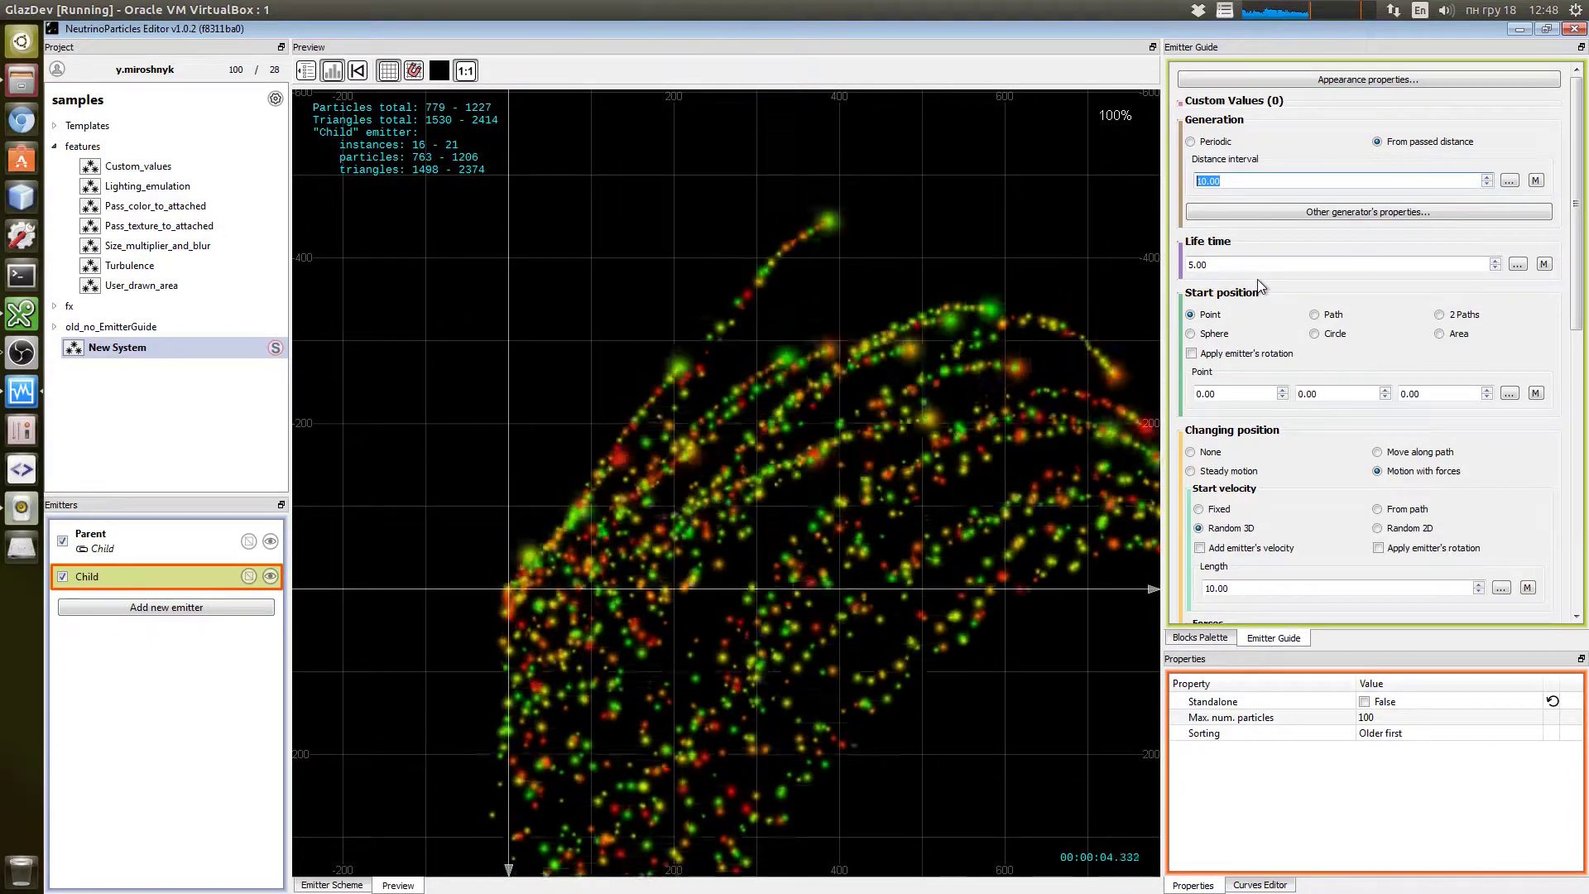
- Select the Parent emitter and set its periodic generation rate to 1
left_click(215, 543)
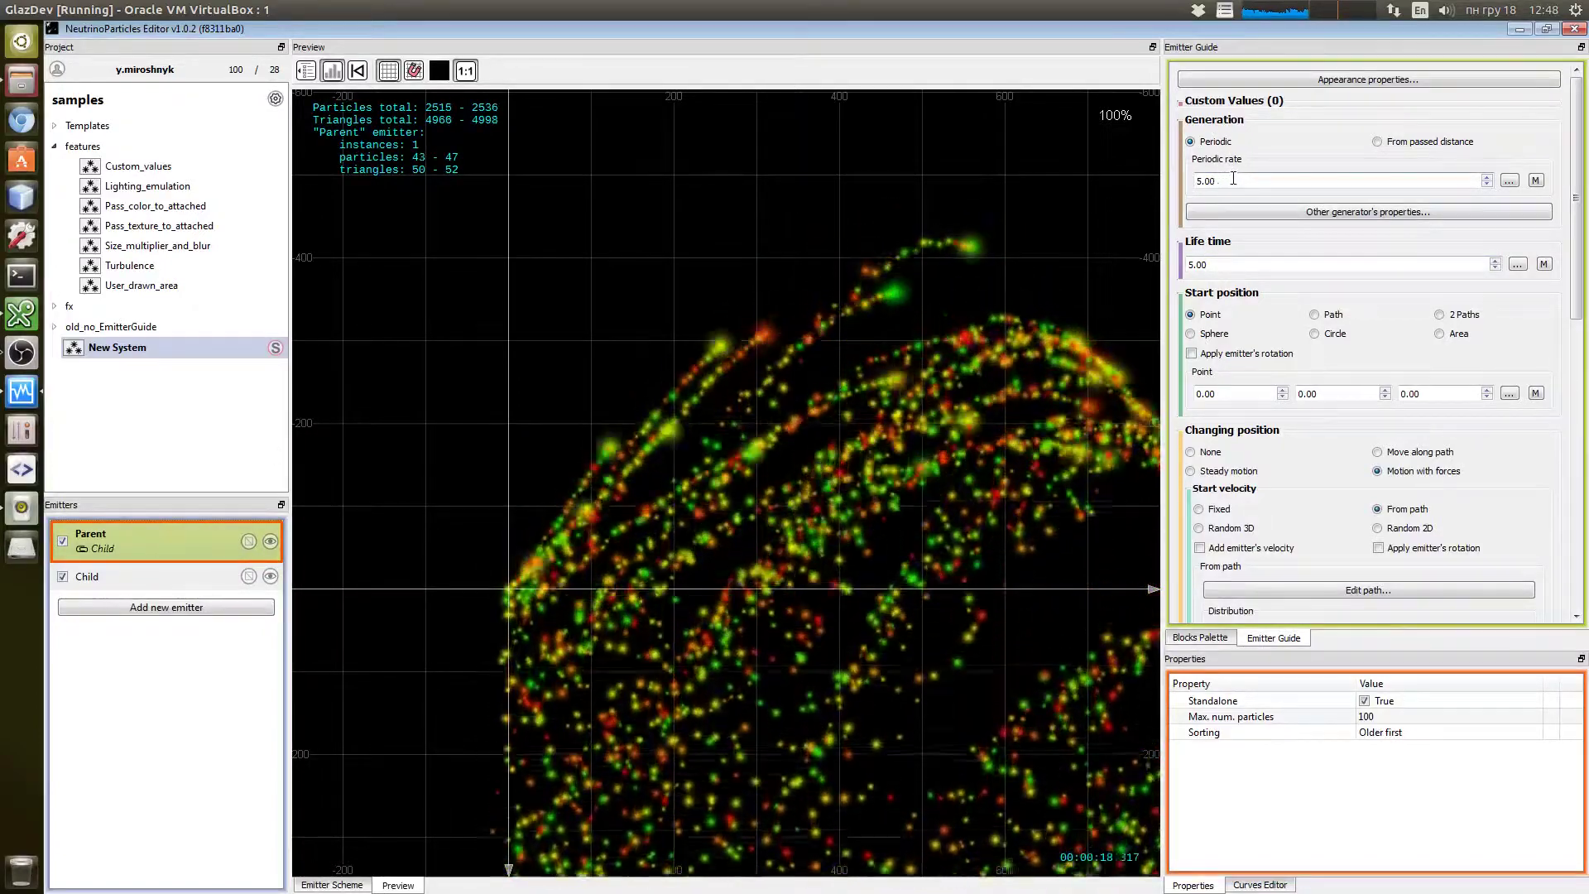
left_click_drag(1233, 178, 1183, 181)
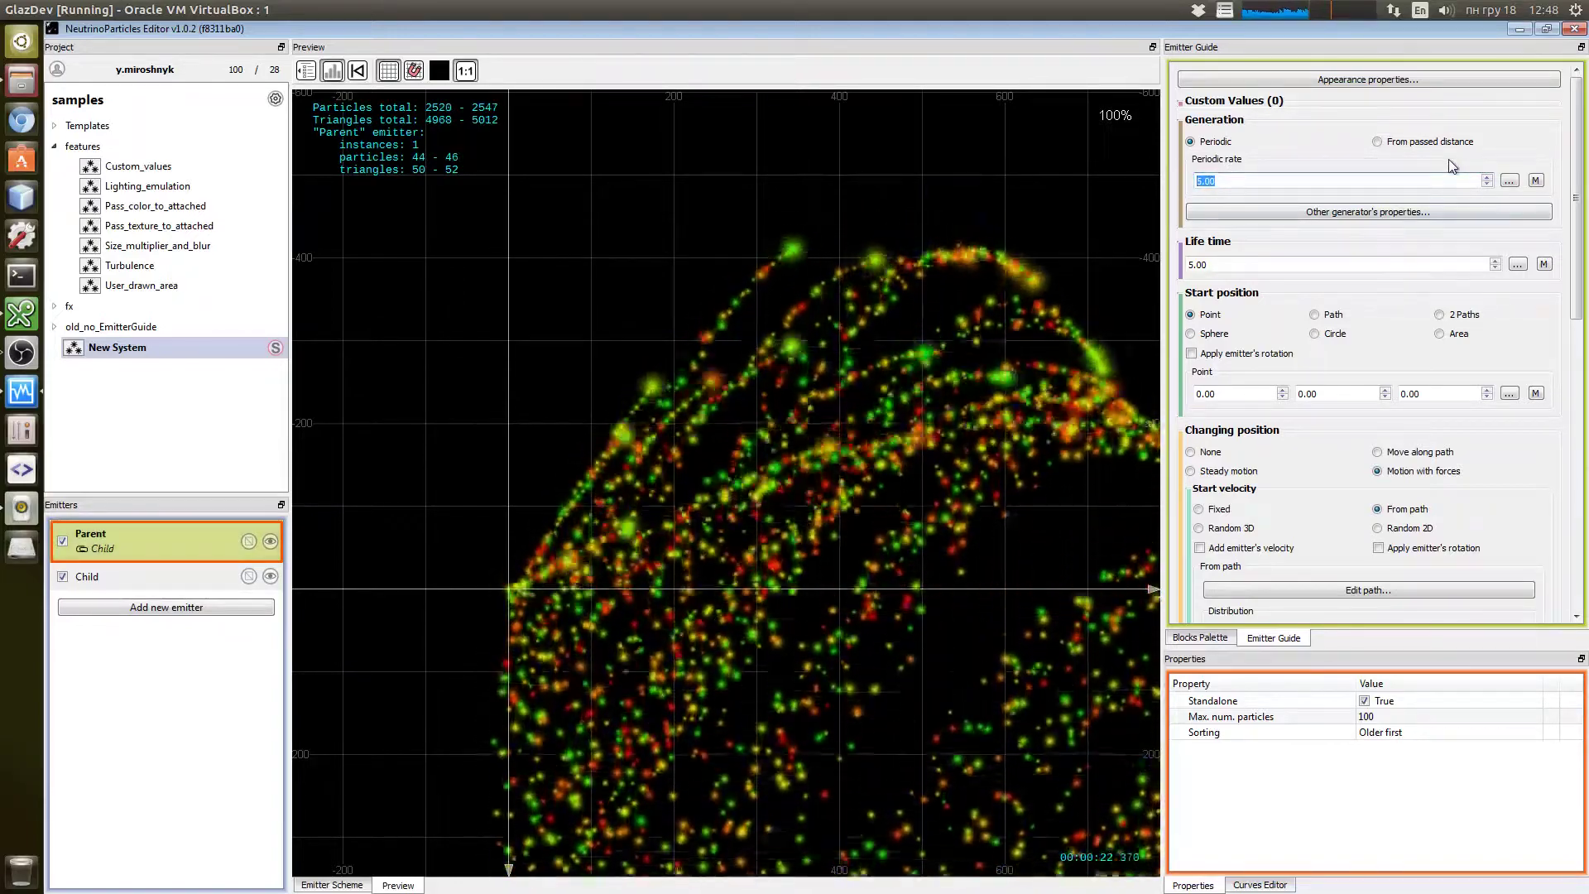
type("1")
key("Return")
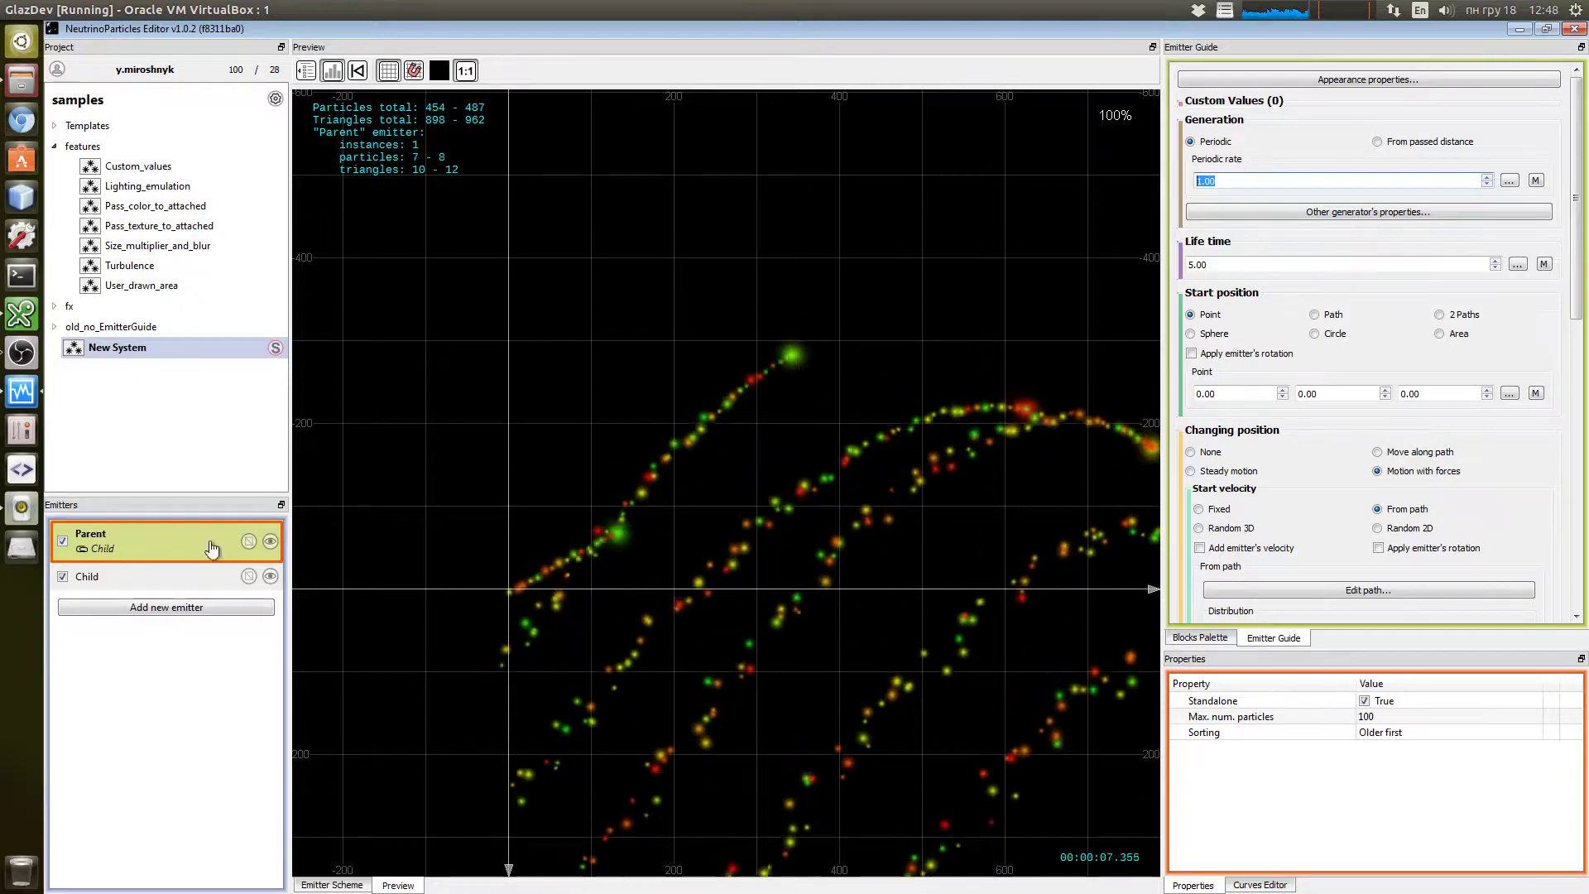
- Switch the Child emitter's changing size to Multiplier and open its over-particle-life curve
left_click(174, 577)
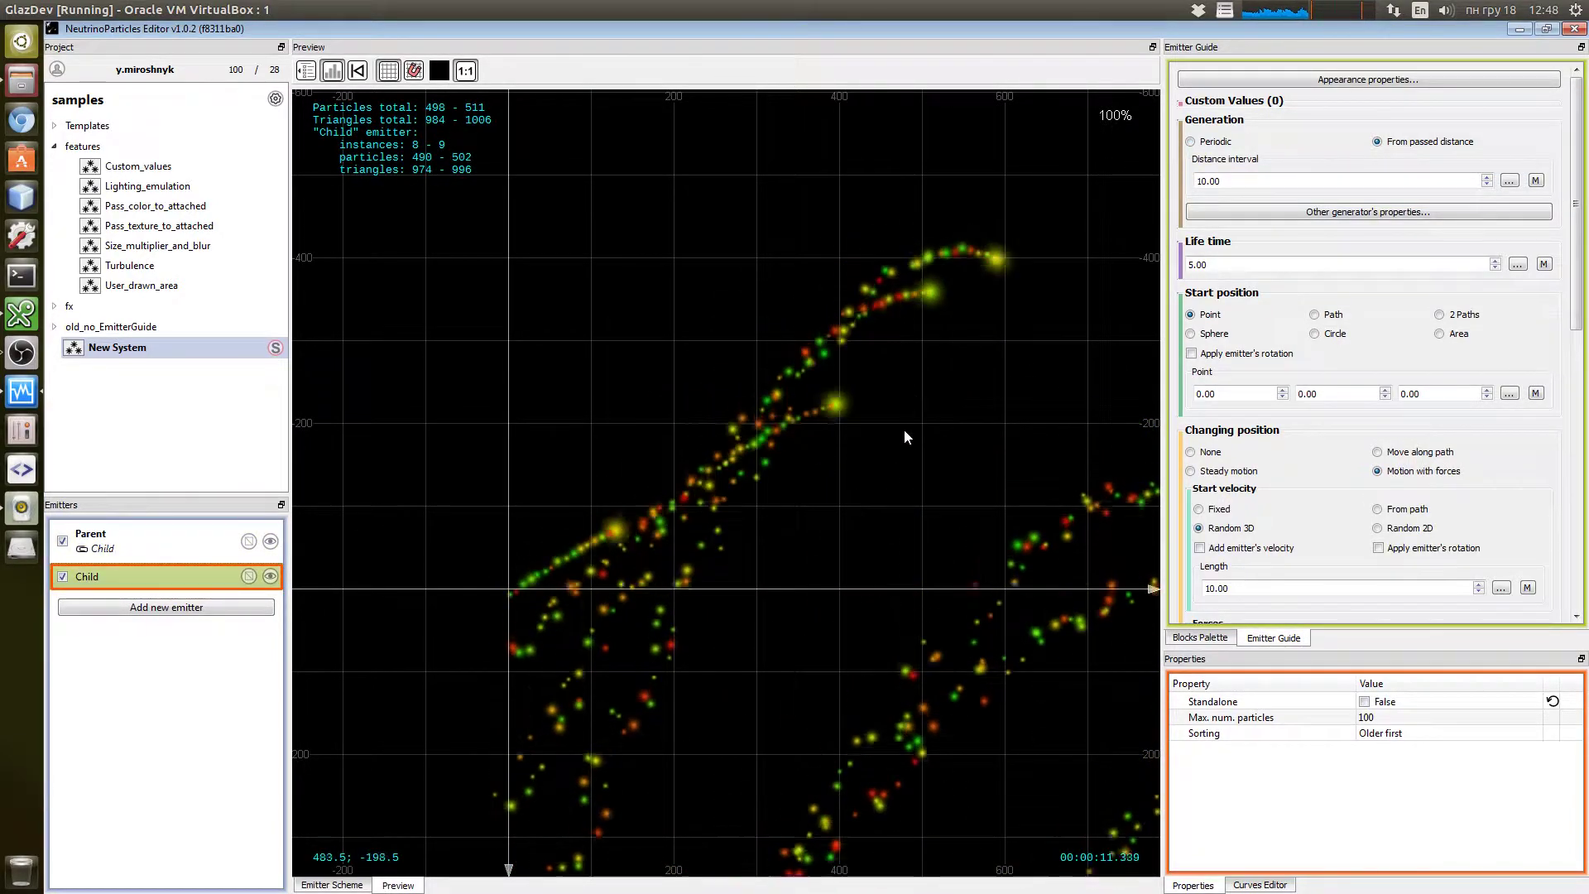
mouse_move(102, 585)
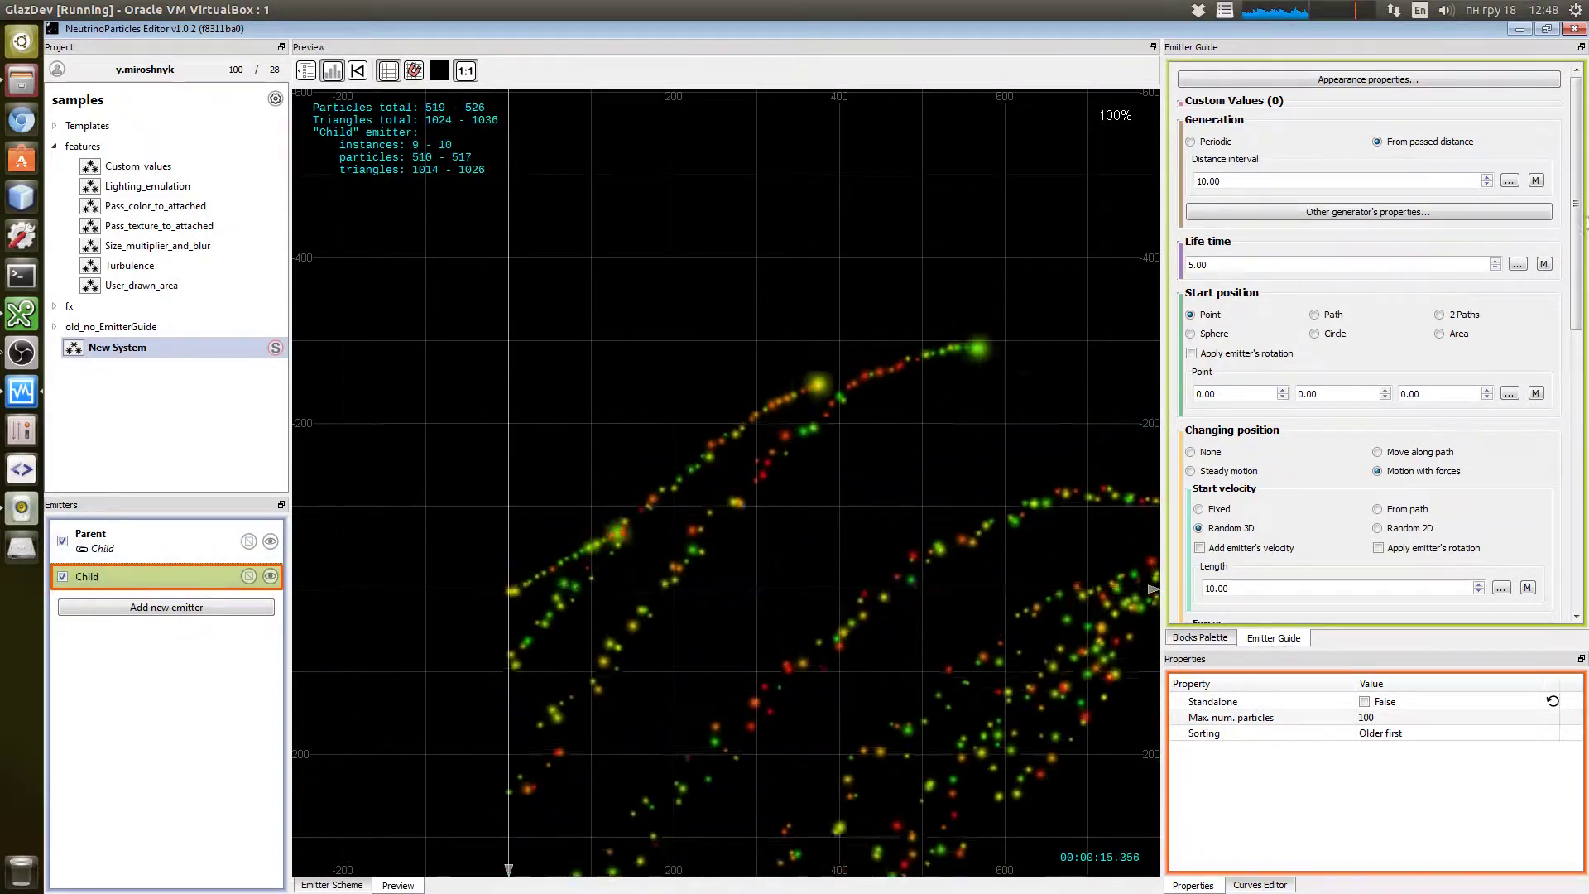
scroll(1572, 346, "down", 5)
scroll(1572, 346, "down", 6)
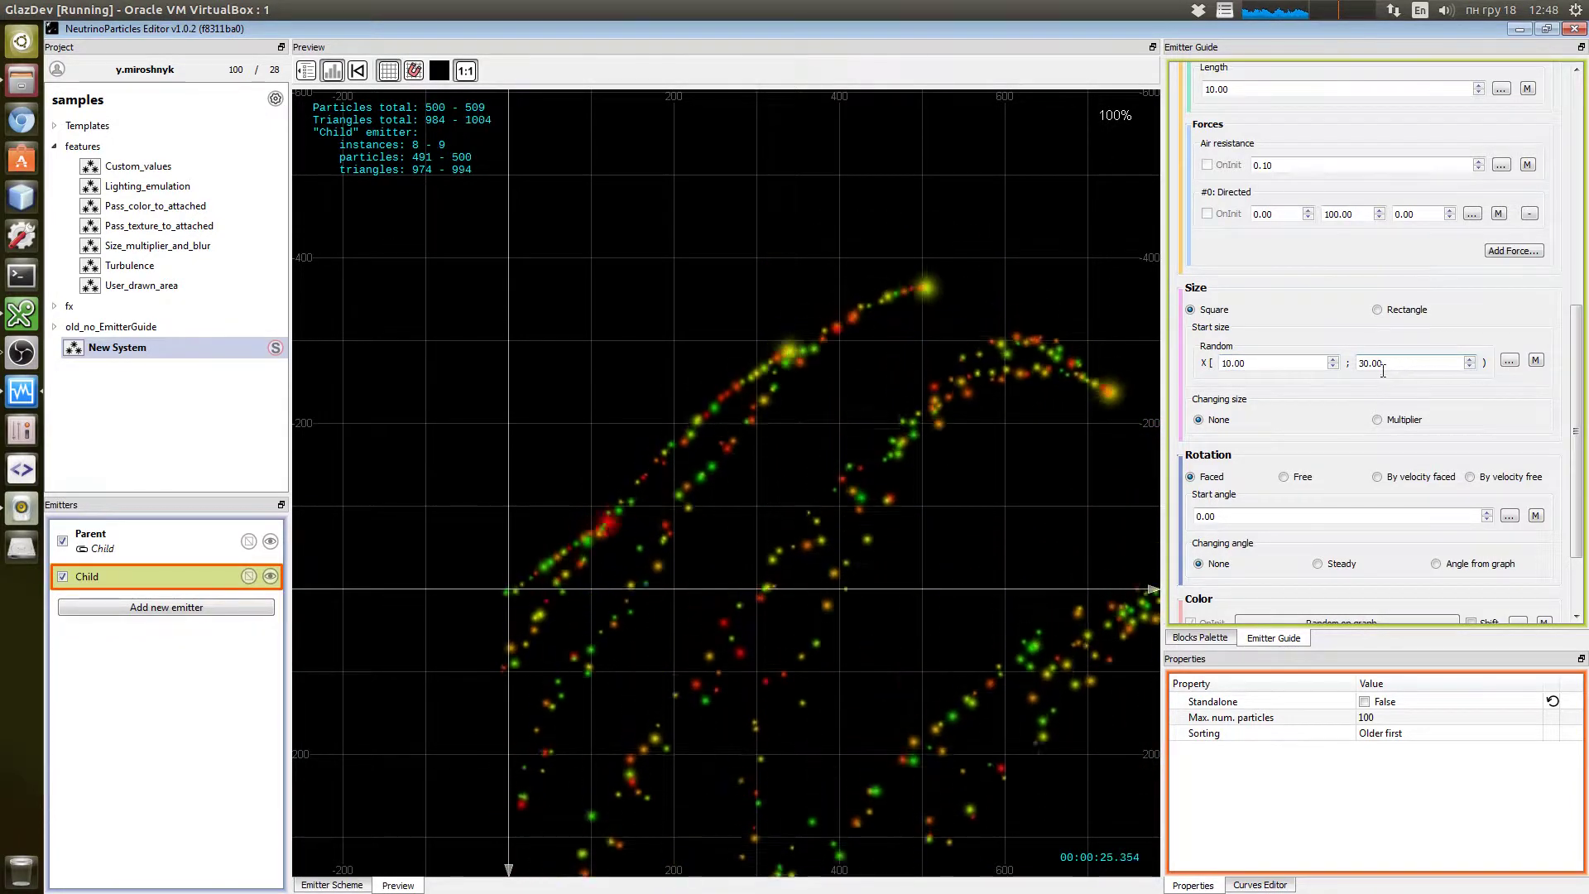
left_click(1378, 422)
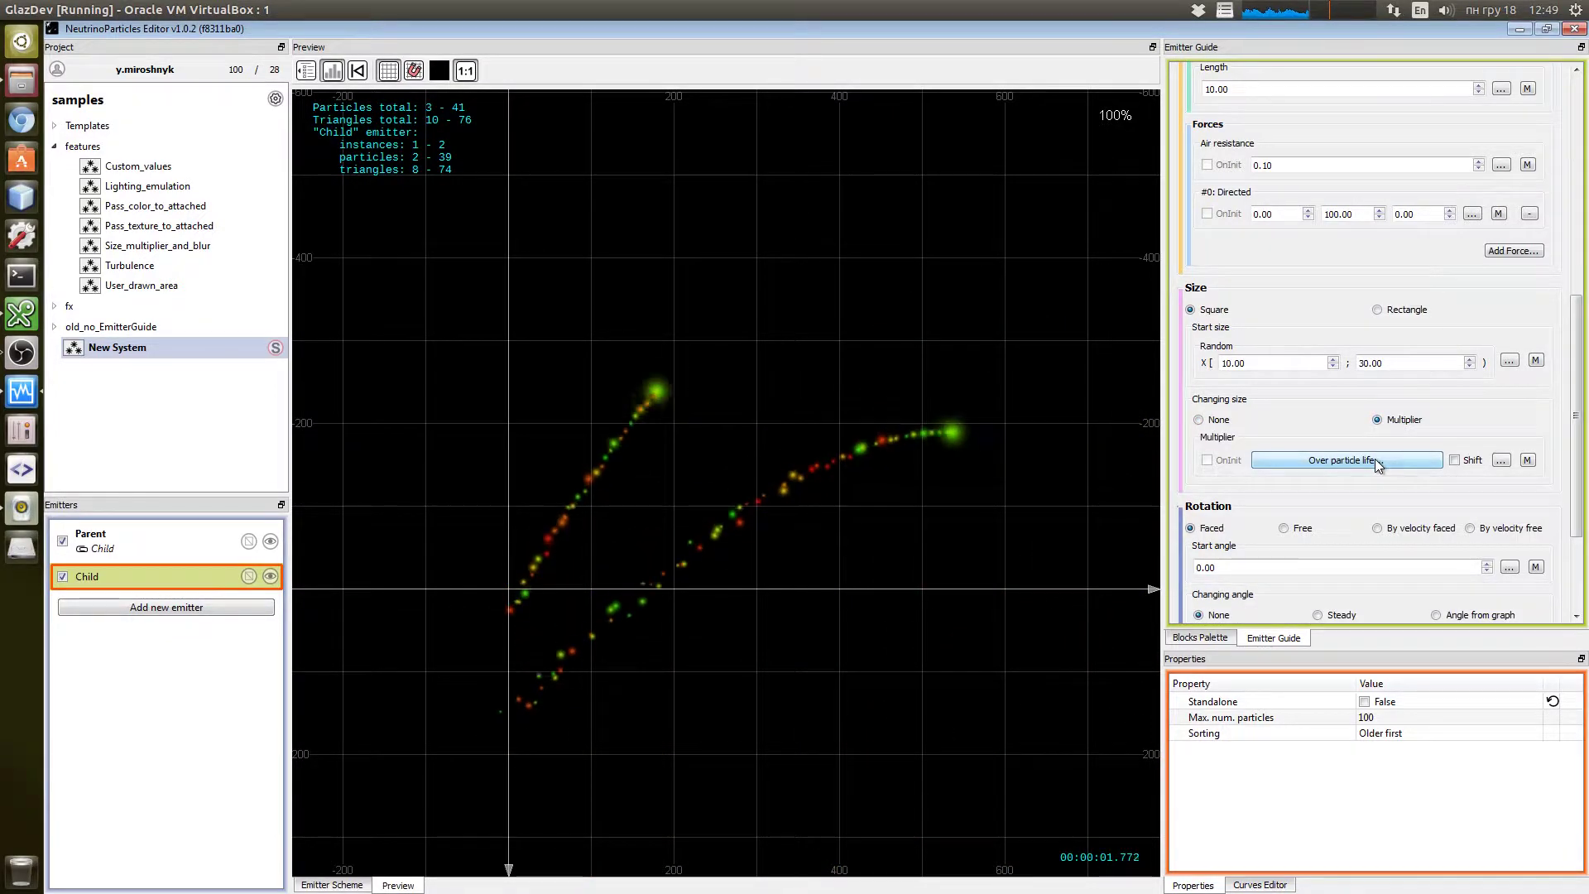
left_click(1376, 460)
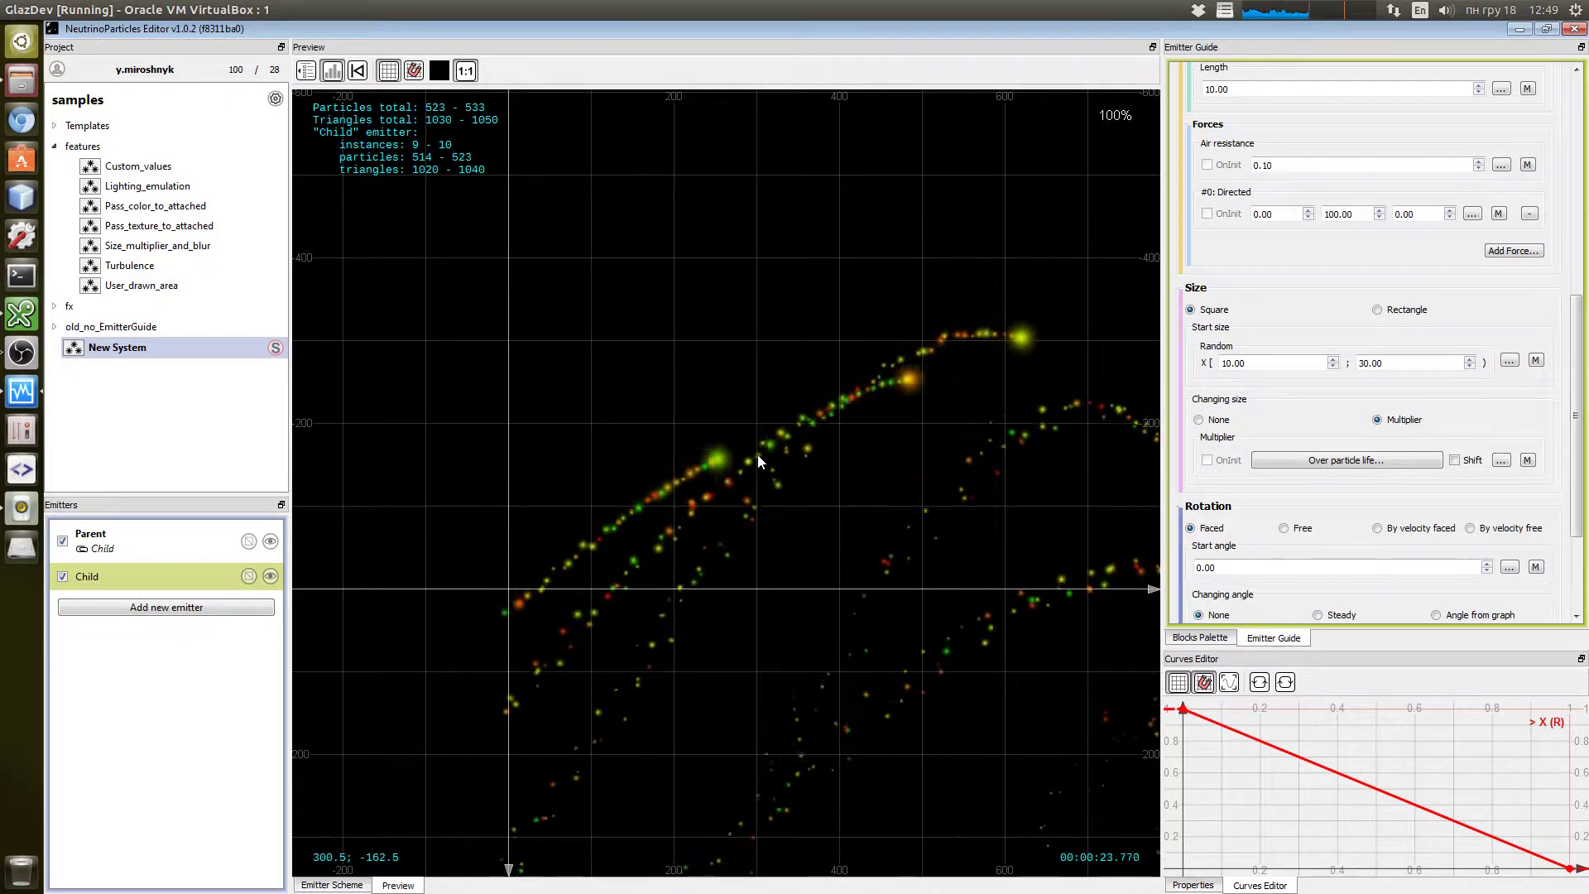
mouse_move(852, 569)
left_mouse_down()
mouse_move(738, 632)
mouse_move(858, 547)
left_mouse_up()
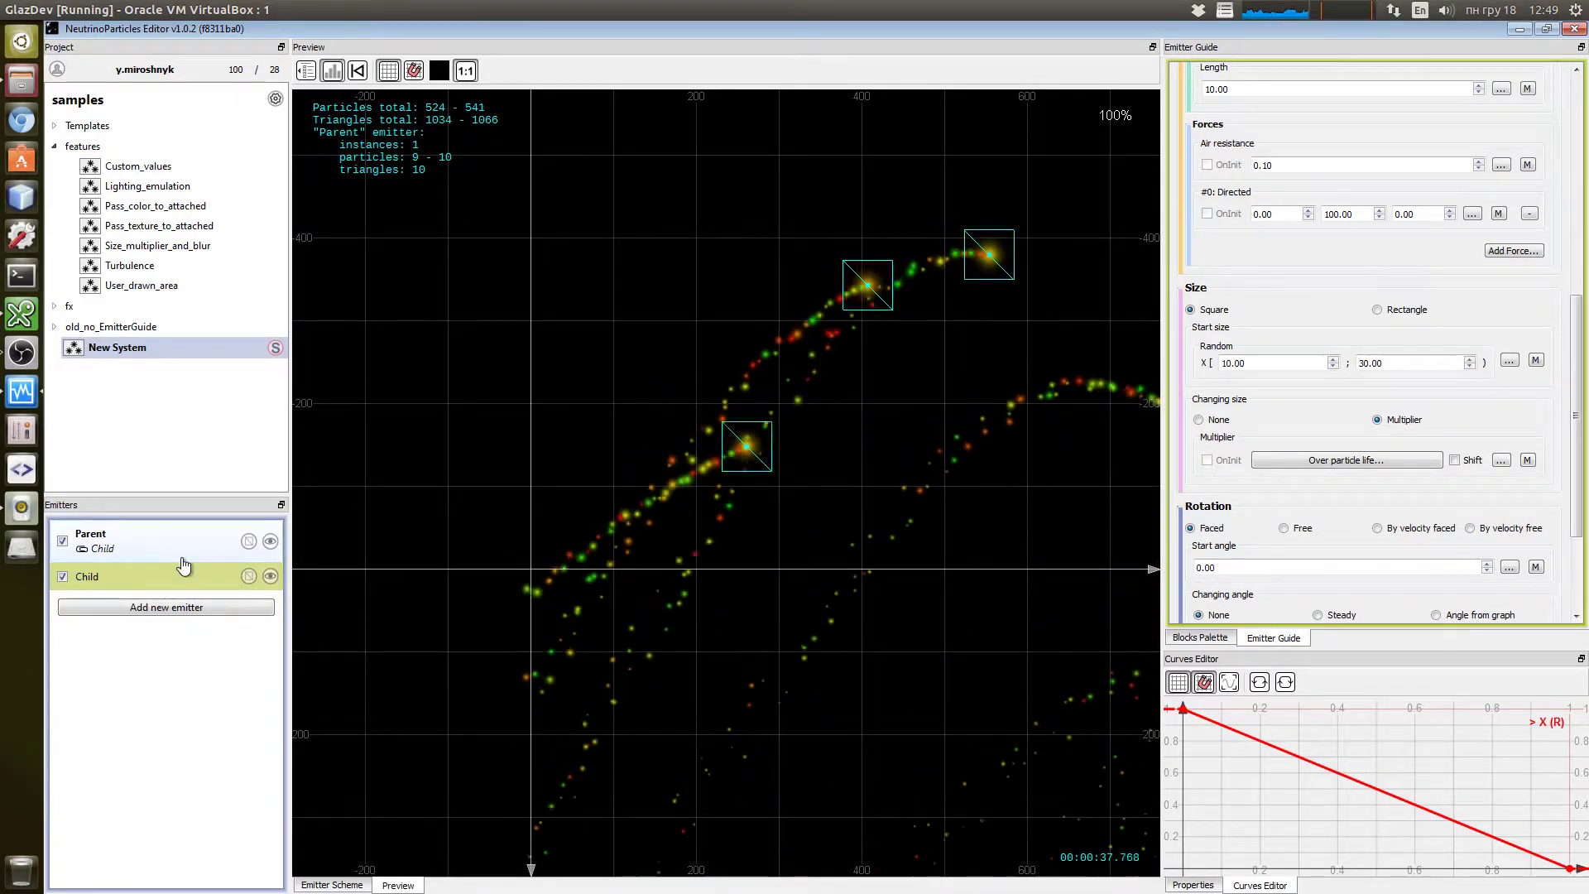
- Make the Child emitter's color come from an emitter property and name that property Color
left_click(141, 585)
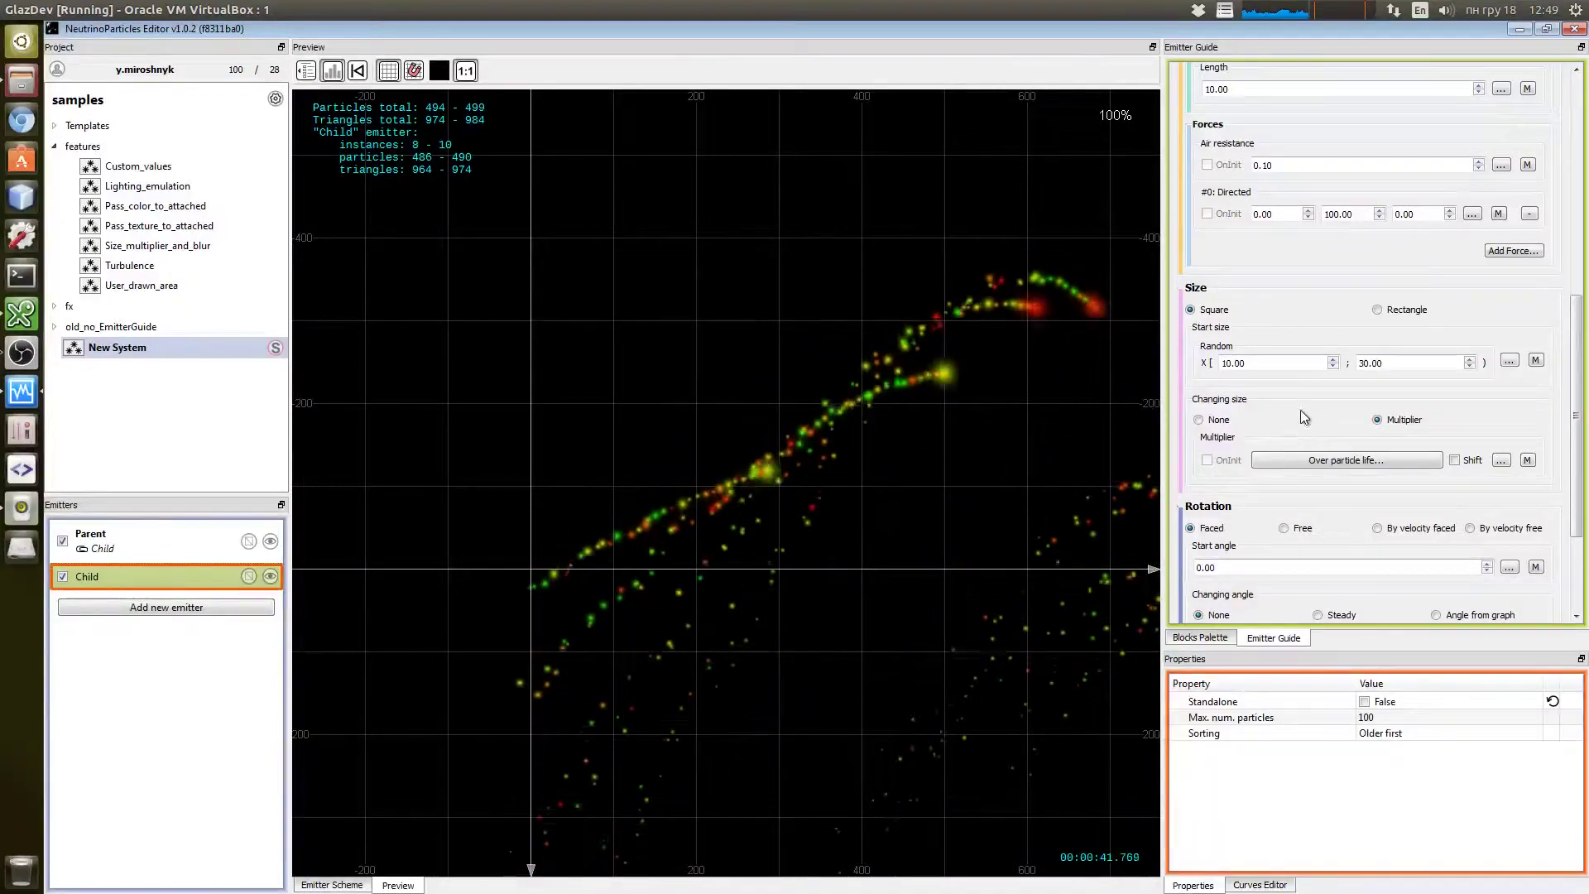
scroll(1304, 405, "down", 3)
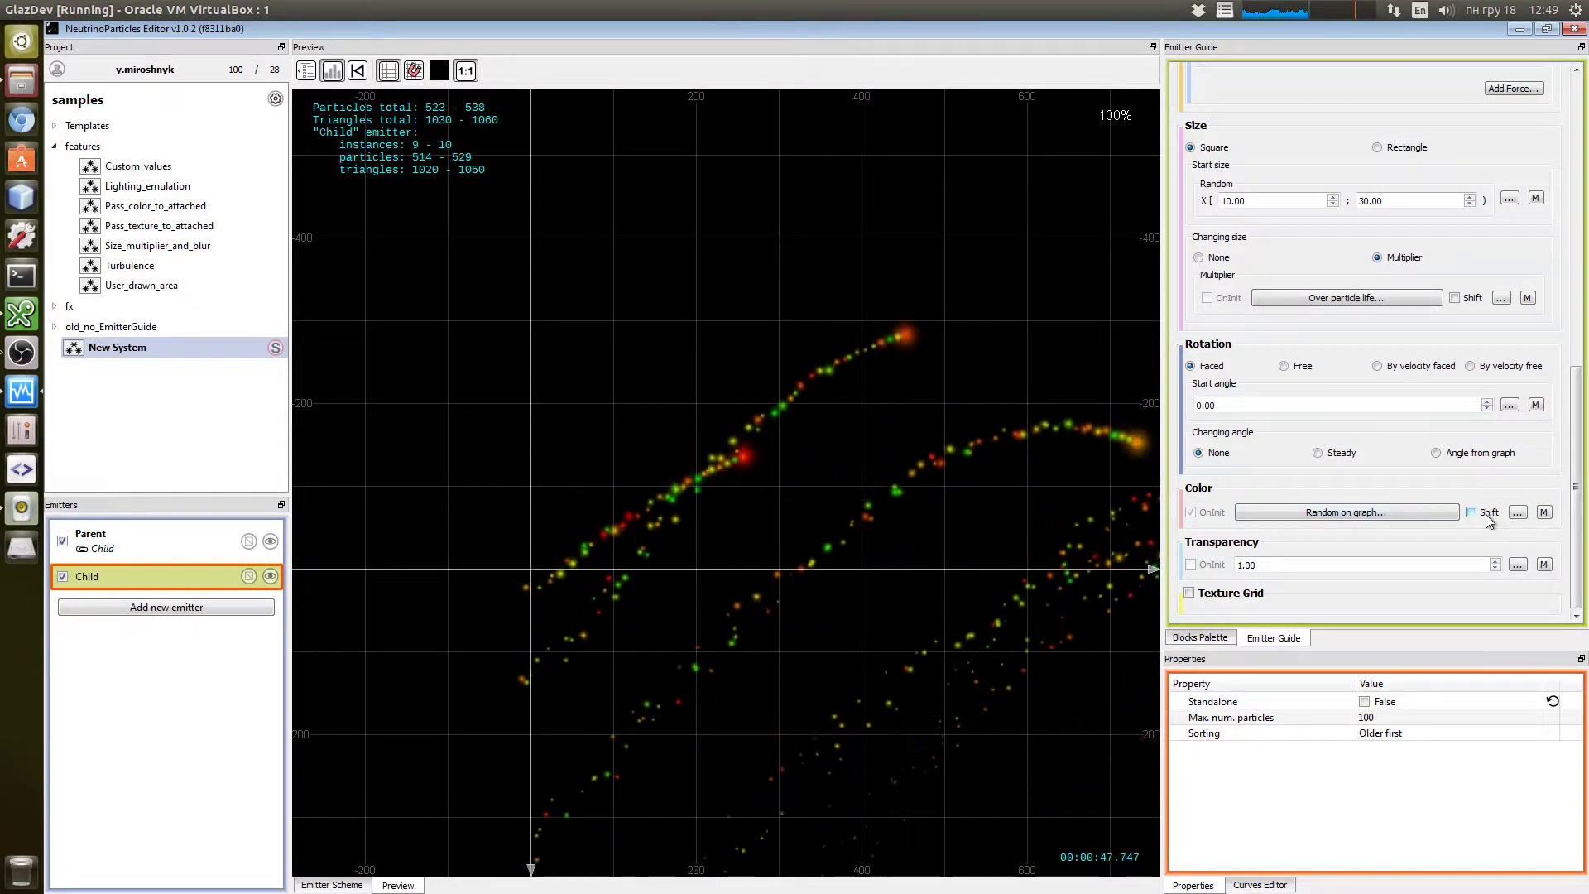
left_click(1455, 513)
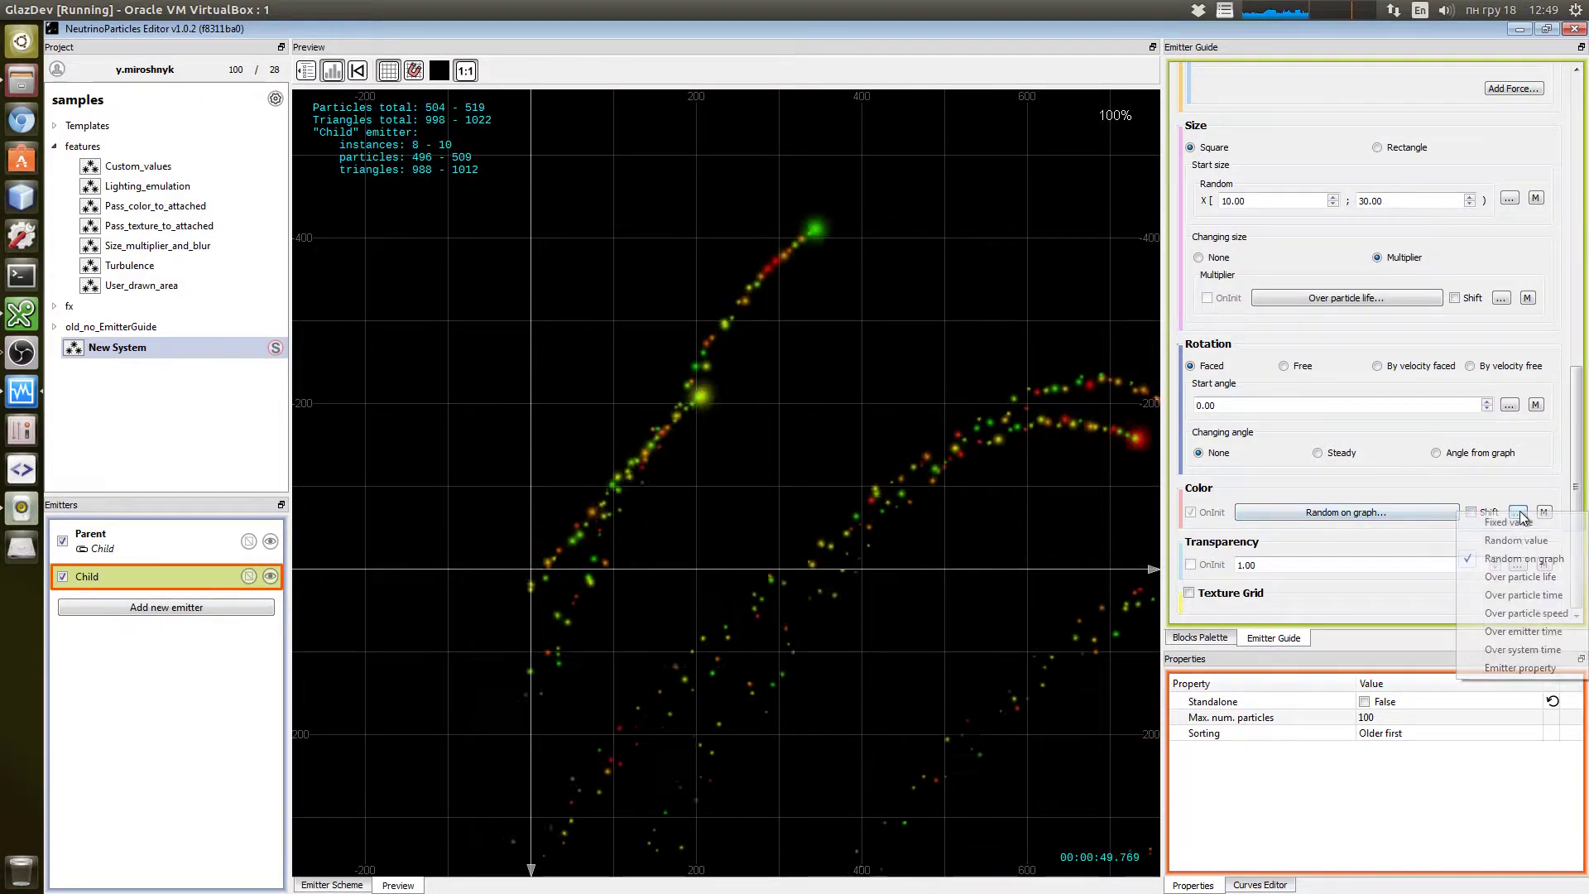
left_click(1515, 668)
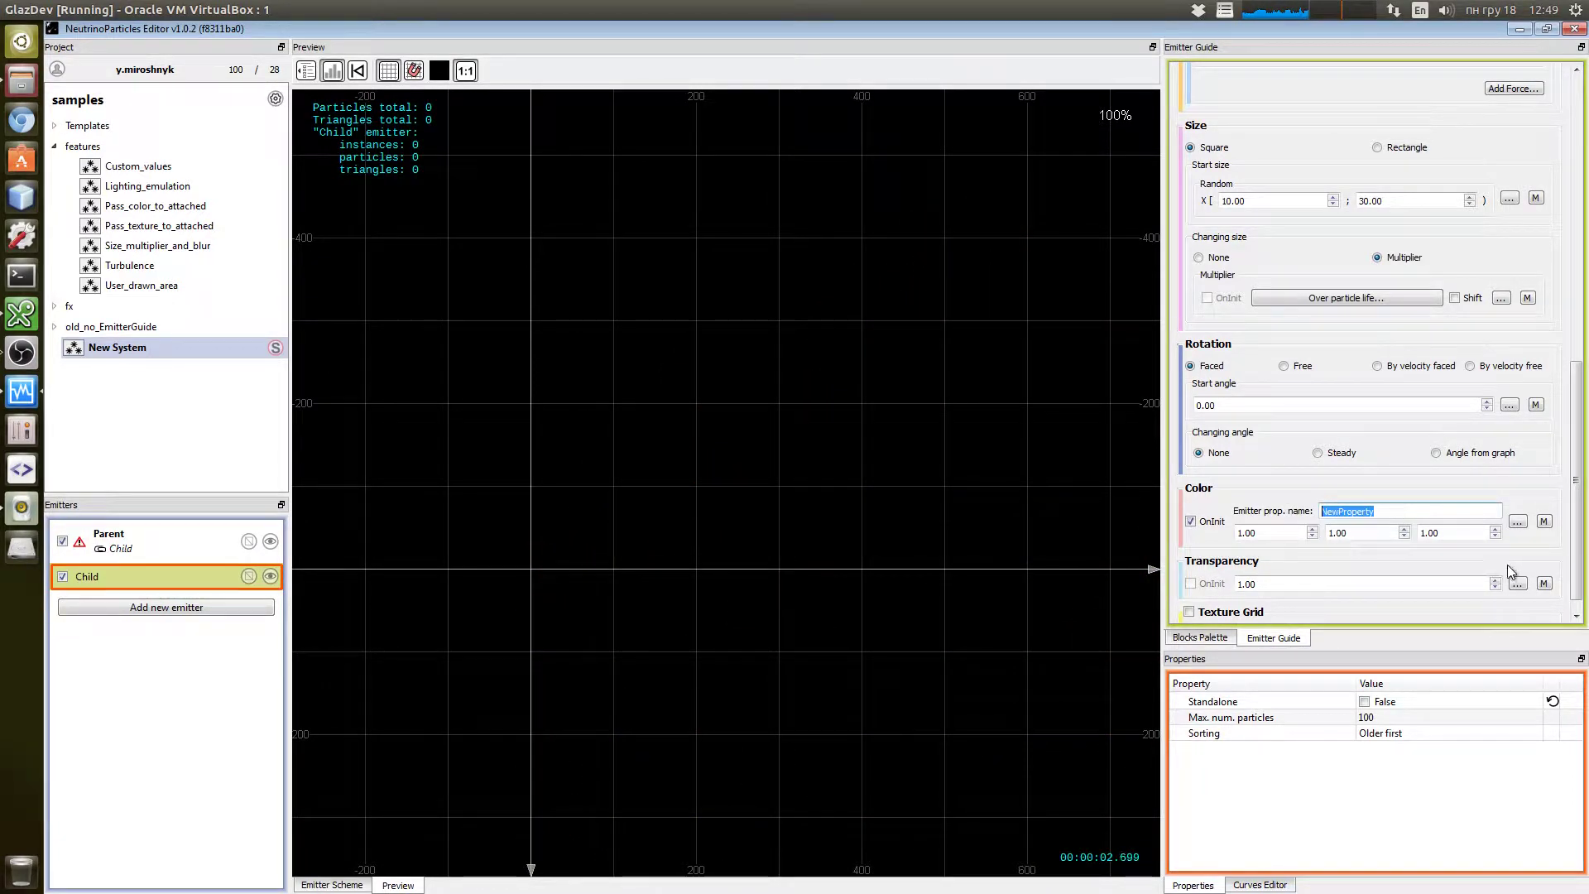
type("Color")
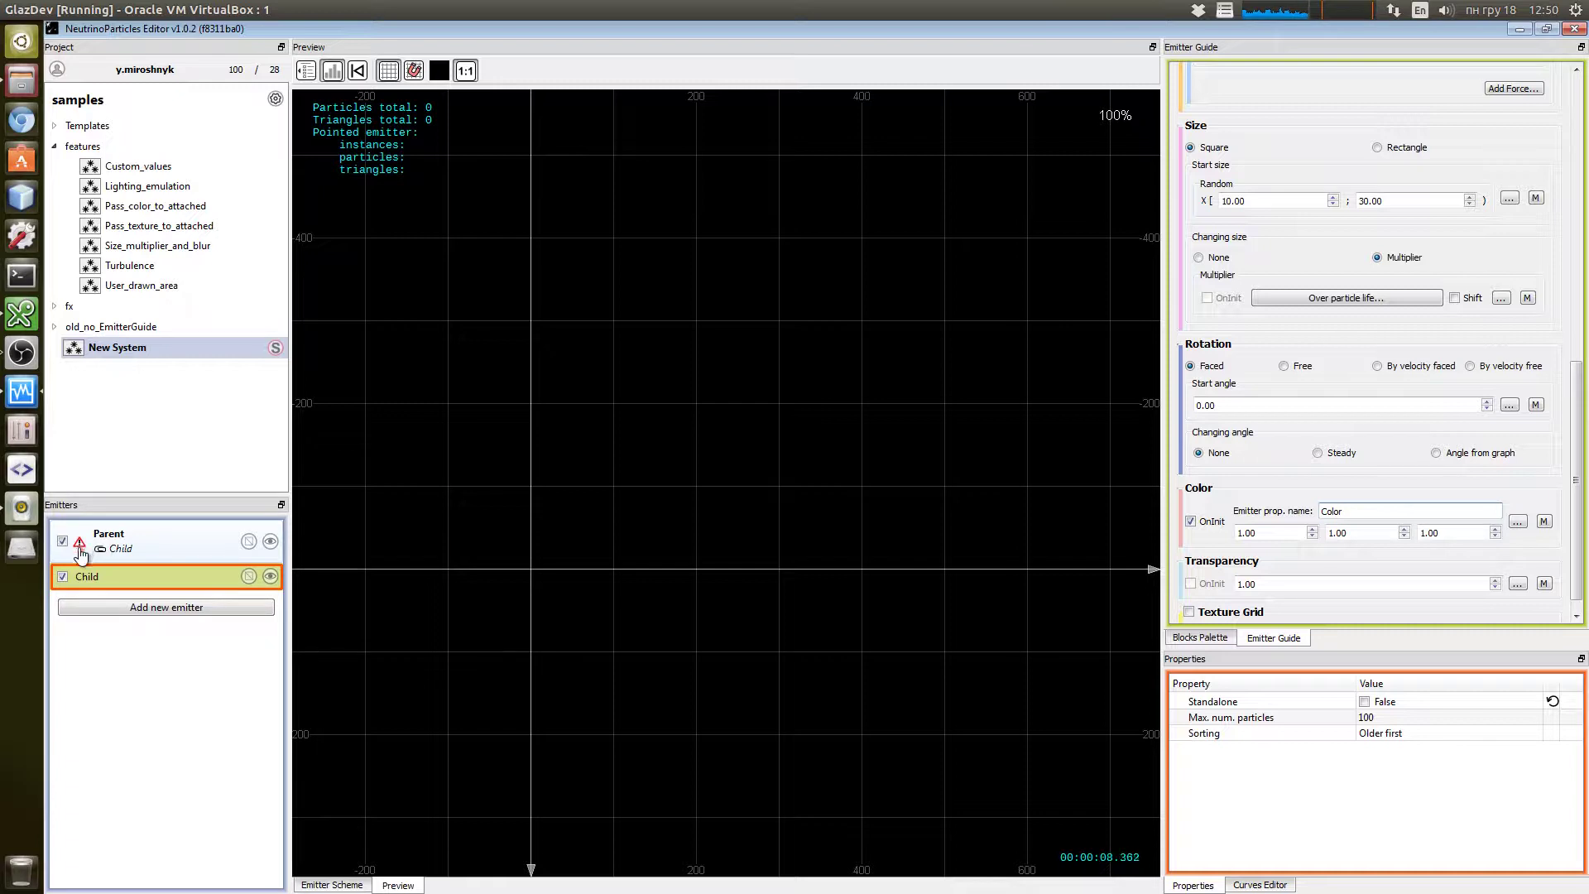
- In the Parent's emitter scheme, connect the Color block's value to the Color input of the attached Child block
left_click(147, 550)
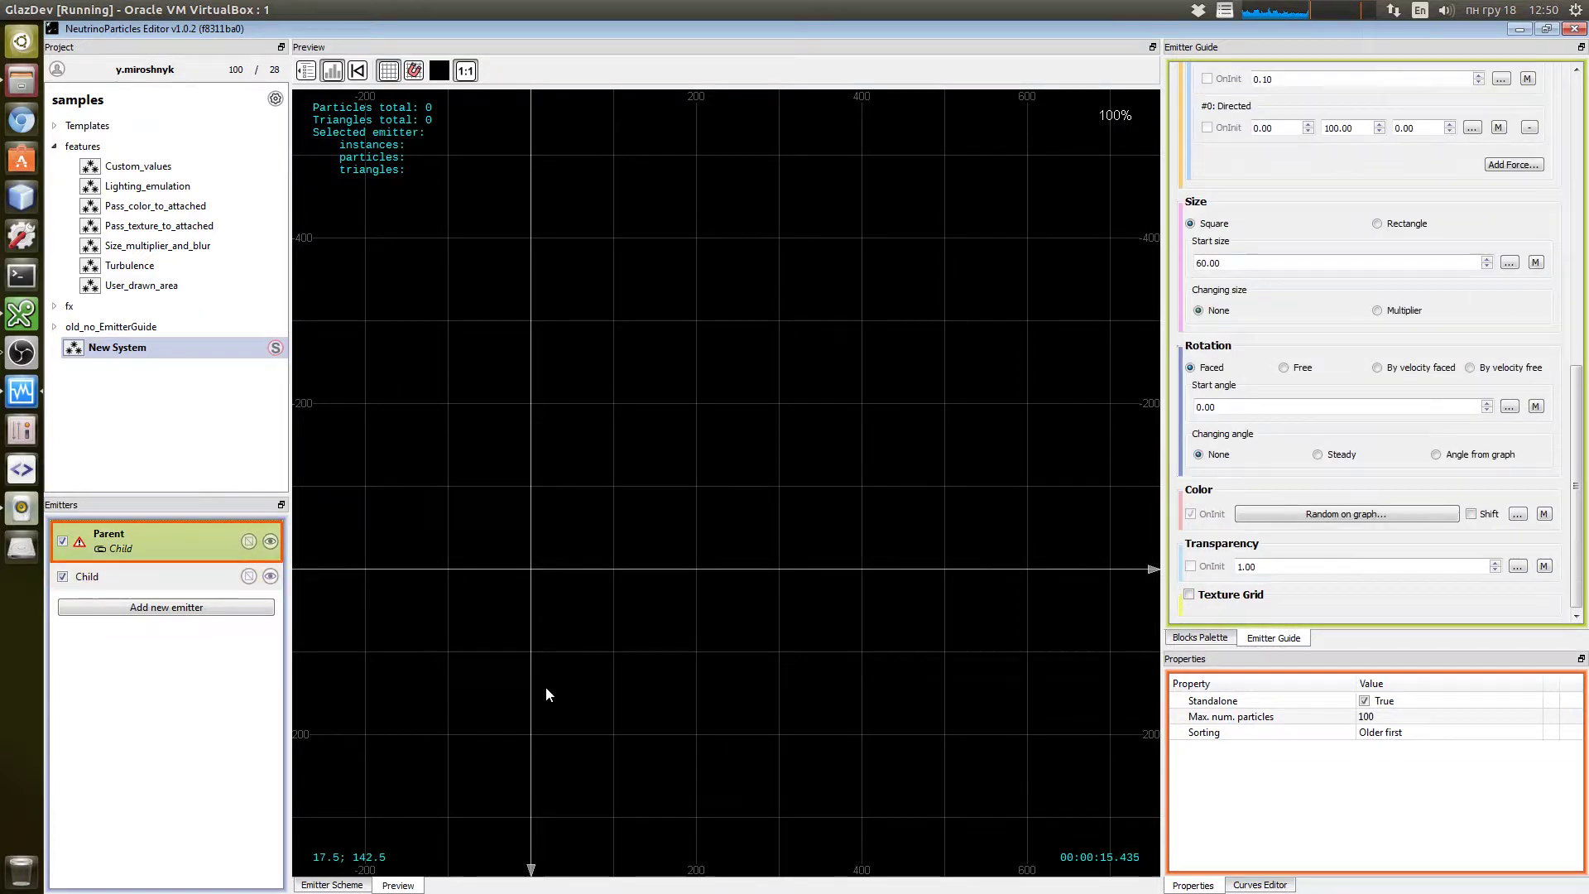
left_click(332, 884)
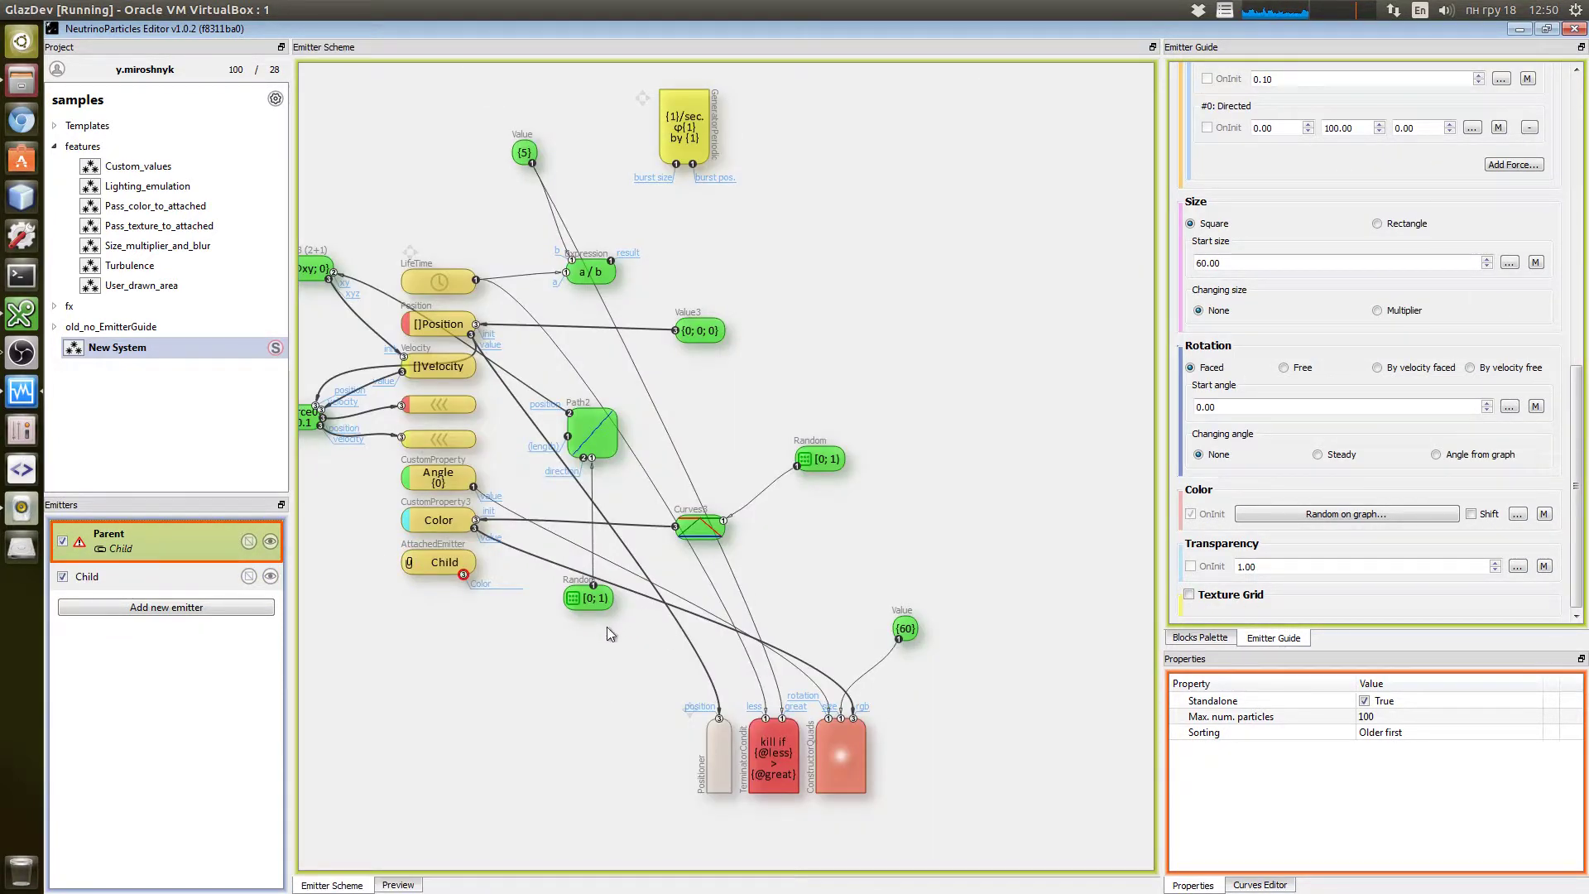
left_click_drag(601, 629, 671, 662)
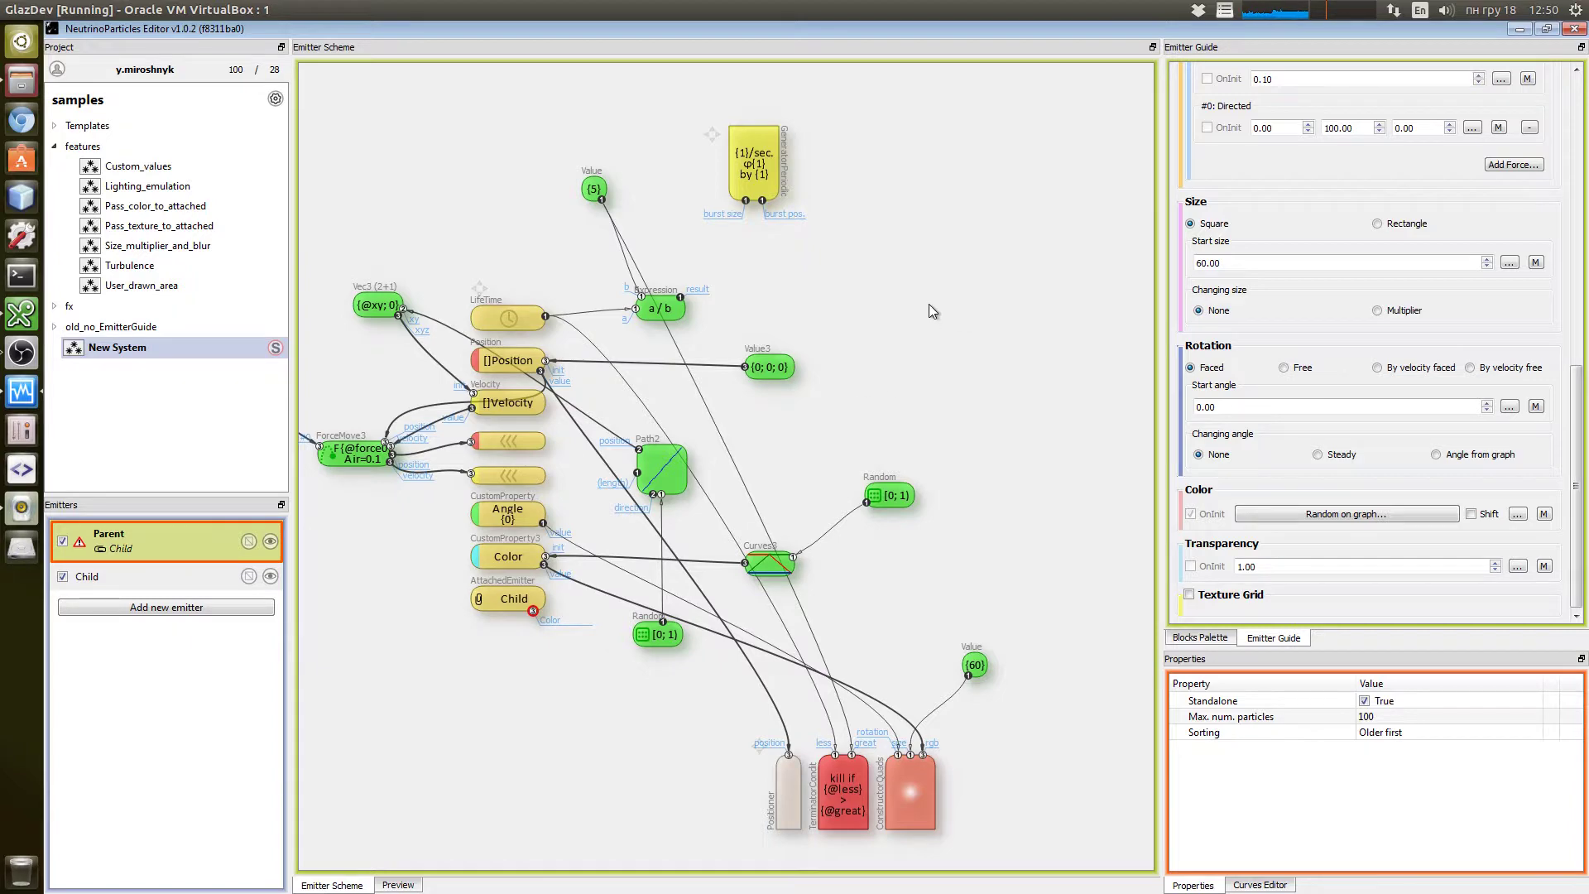
left_click(144, 586)
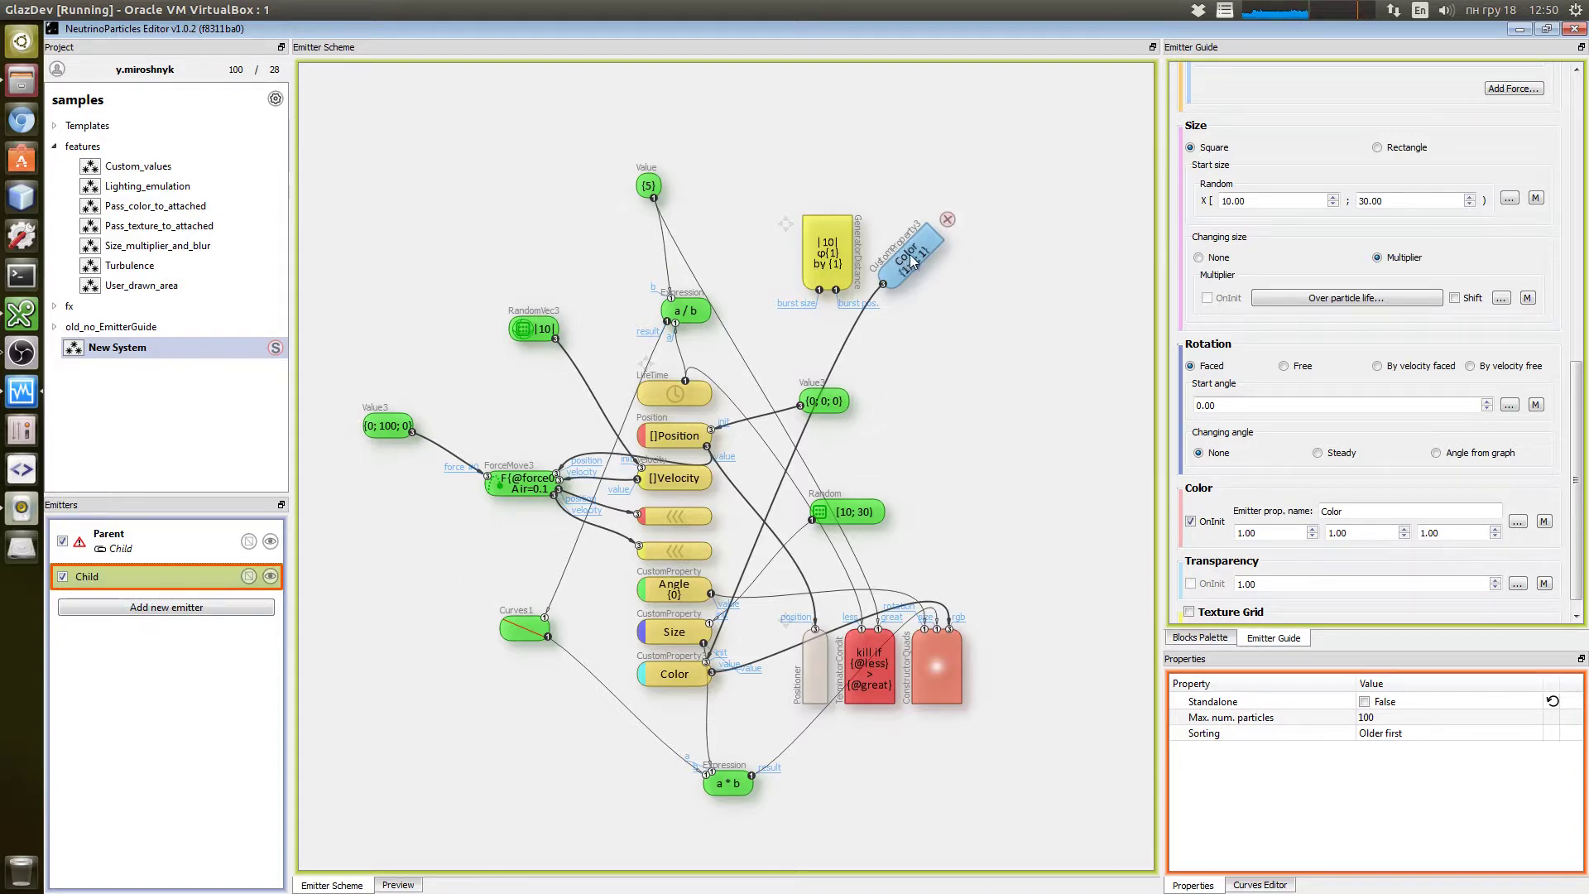
left_click(145, 544)
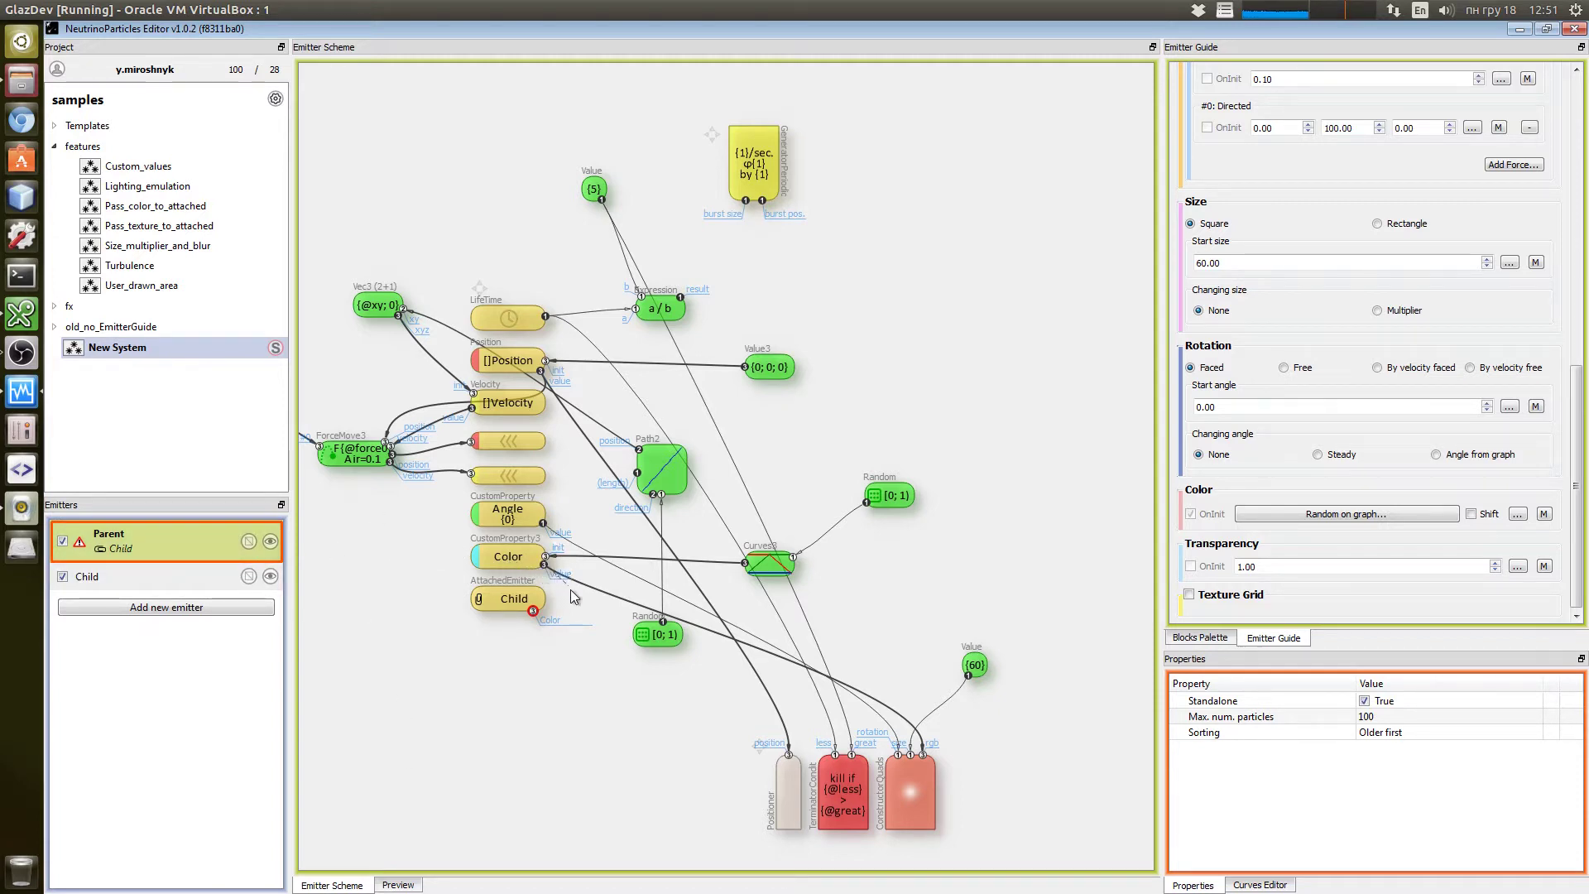
left_click(533, 613)
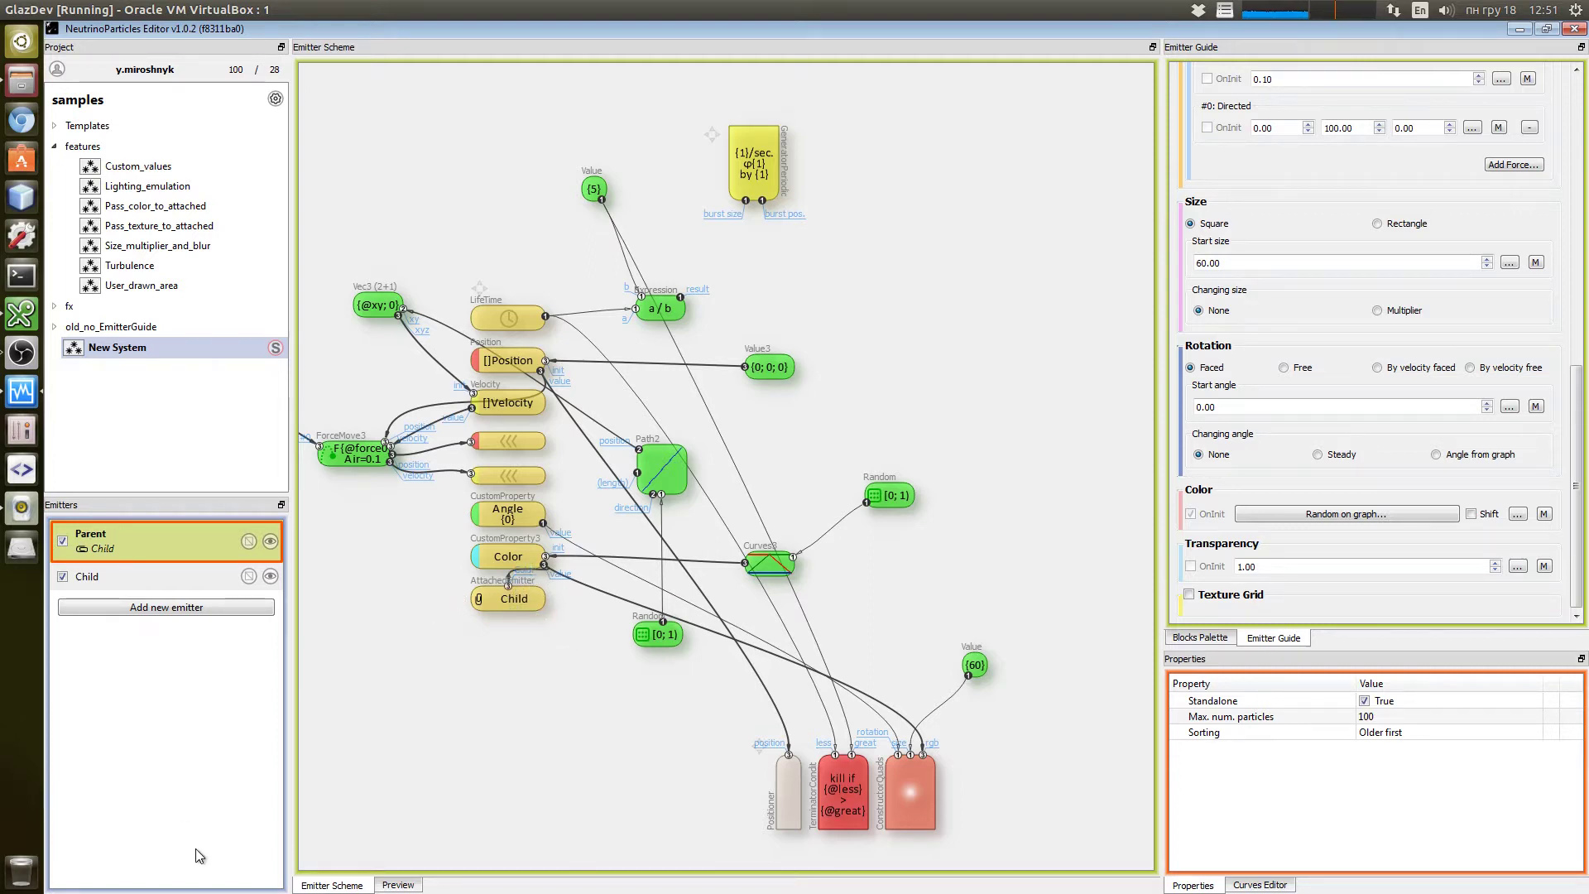
- Show the particle preview and compare the Child trails' colors with those of the Parent particles
left_click(395, 884)
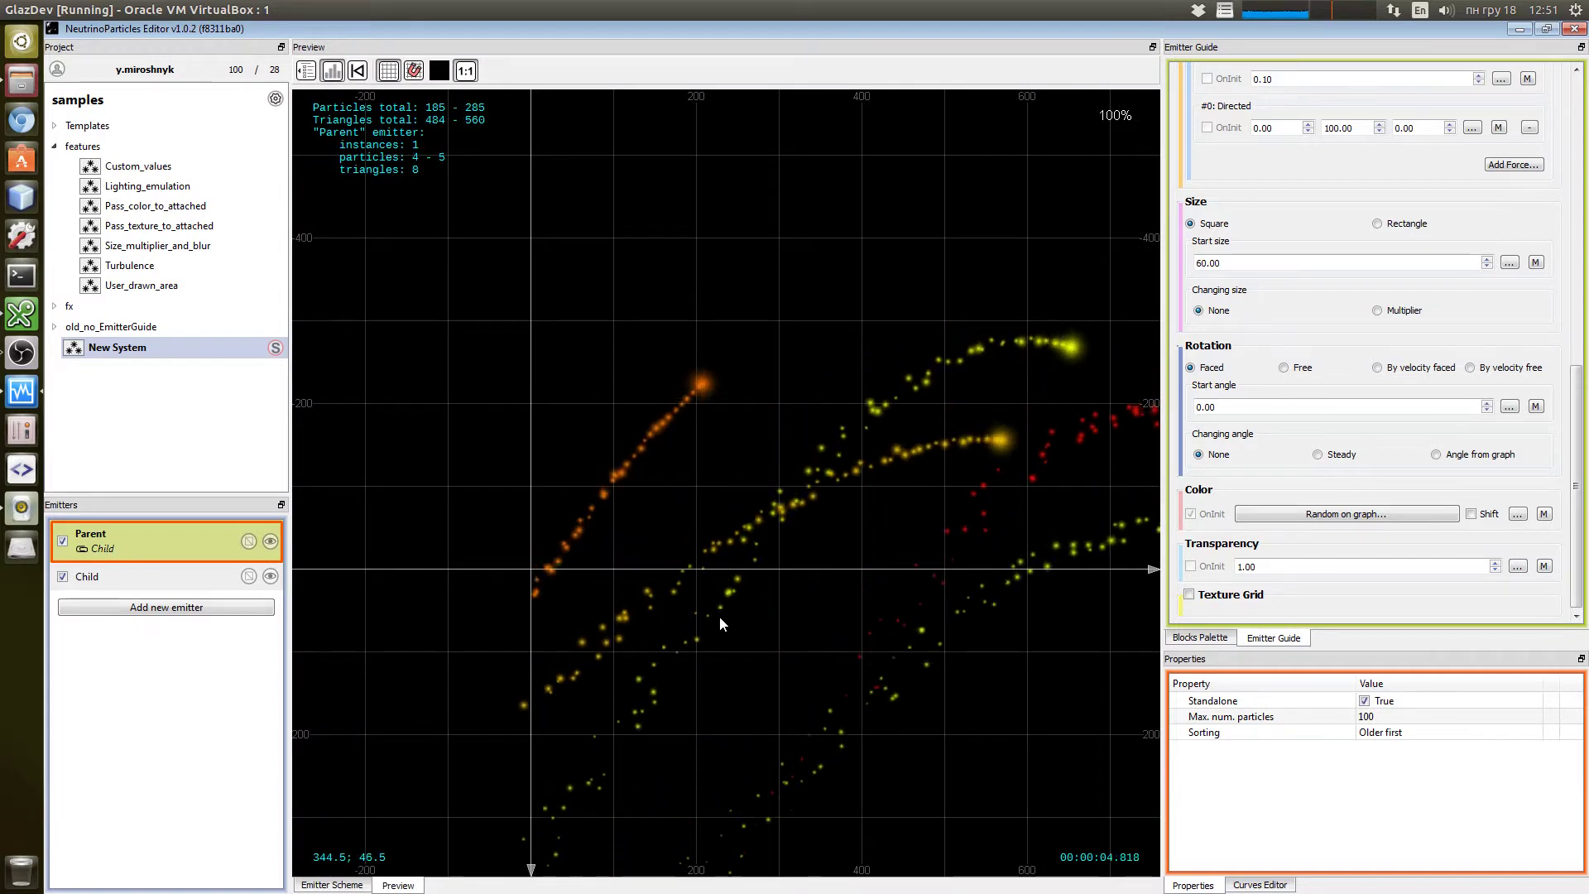
left_click_drag(657, 624, 694, 607)
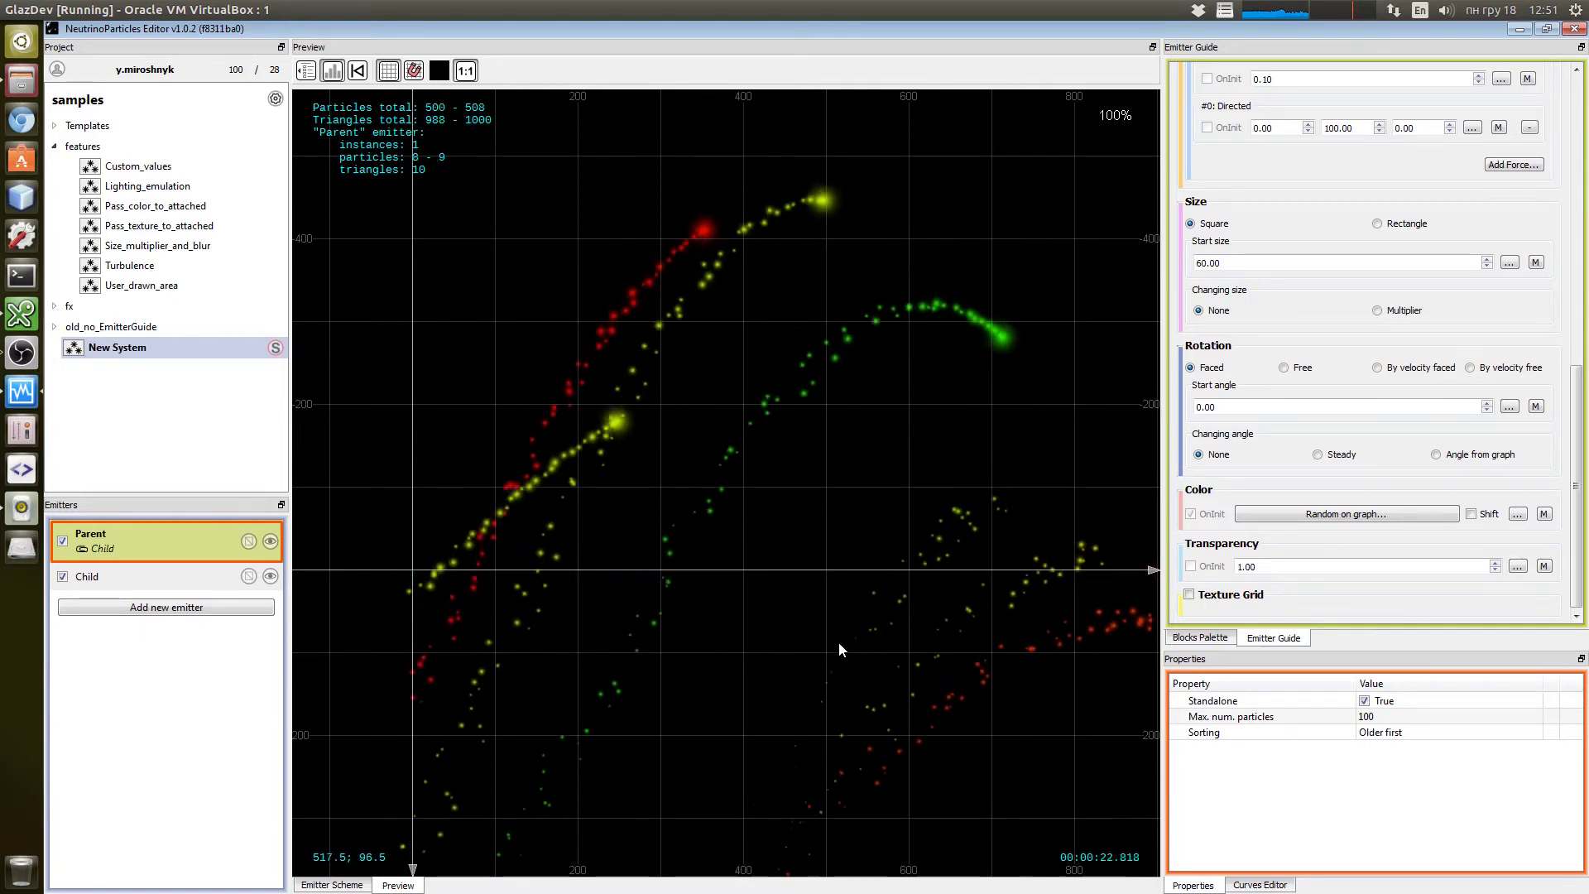
left_click_drag(837, 642, 803, 726)
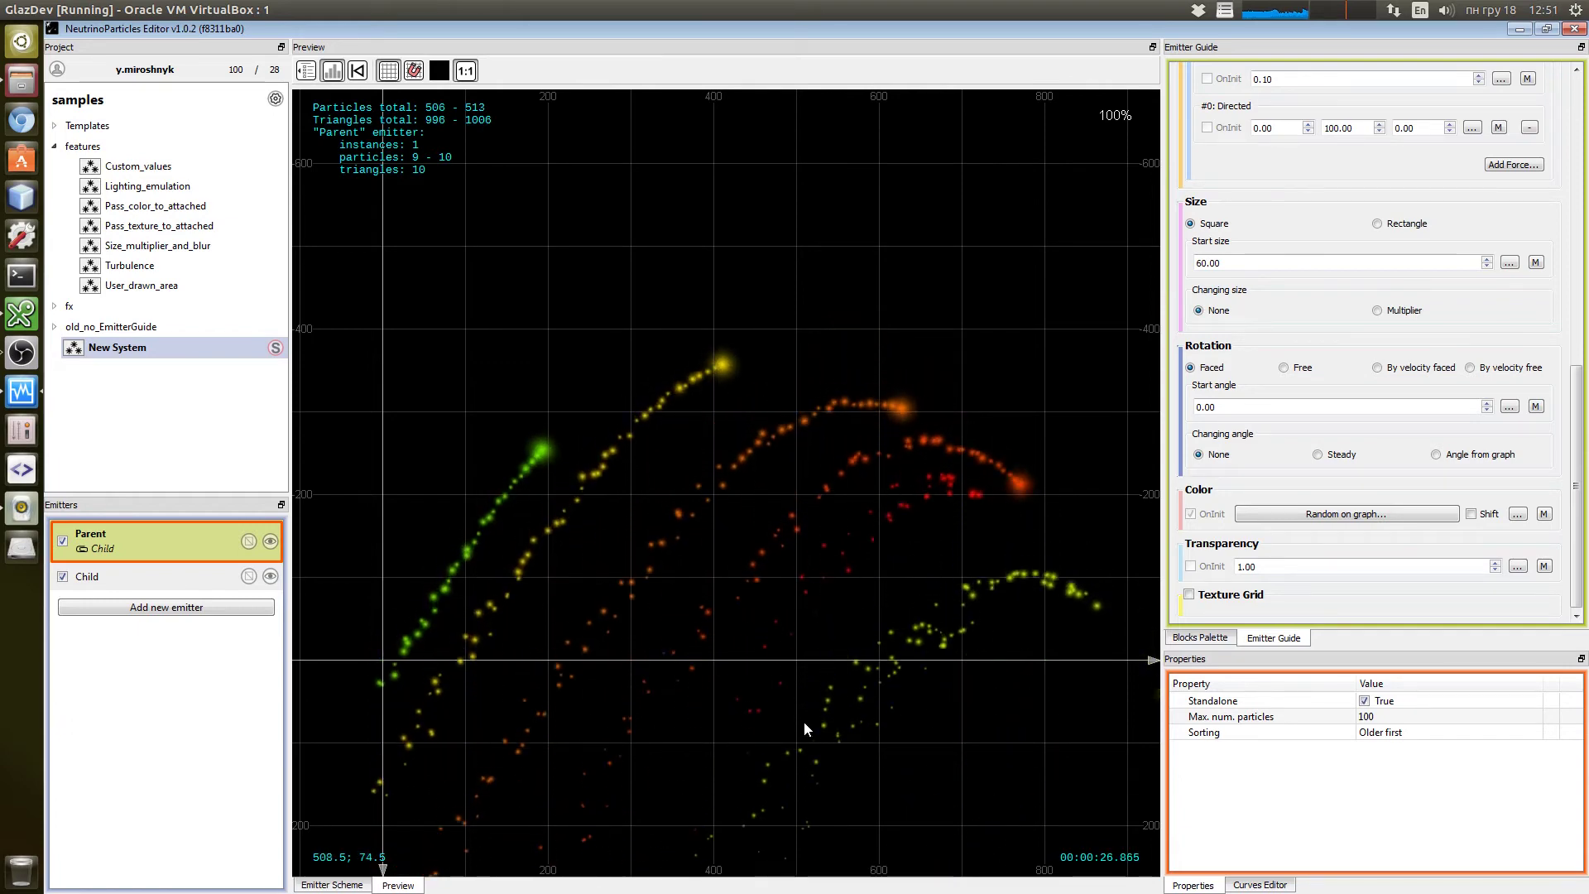